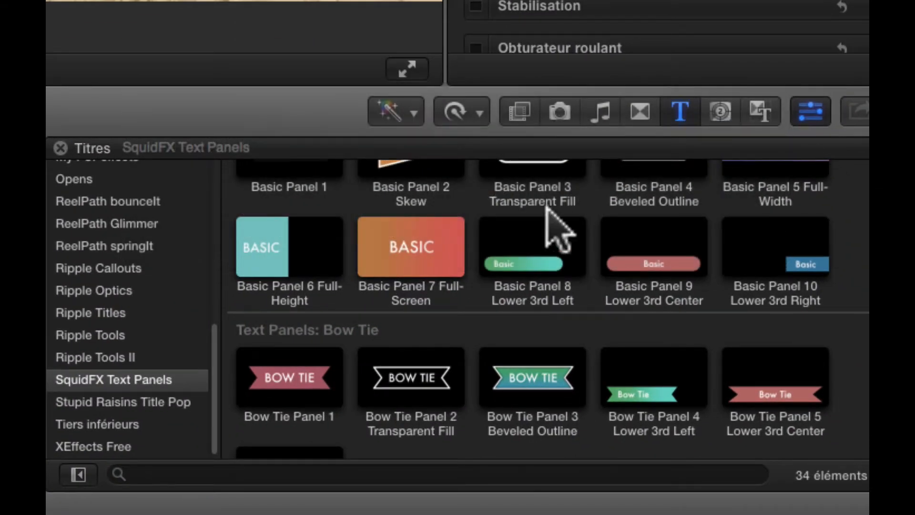
Step: Browse the SquidFX Text Panels titles and examine the Basic, Bow Tie, Pointer, Retro and Ribbon styles
left_click(640, 115)
left_click(679, 114)
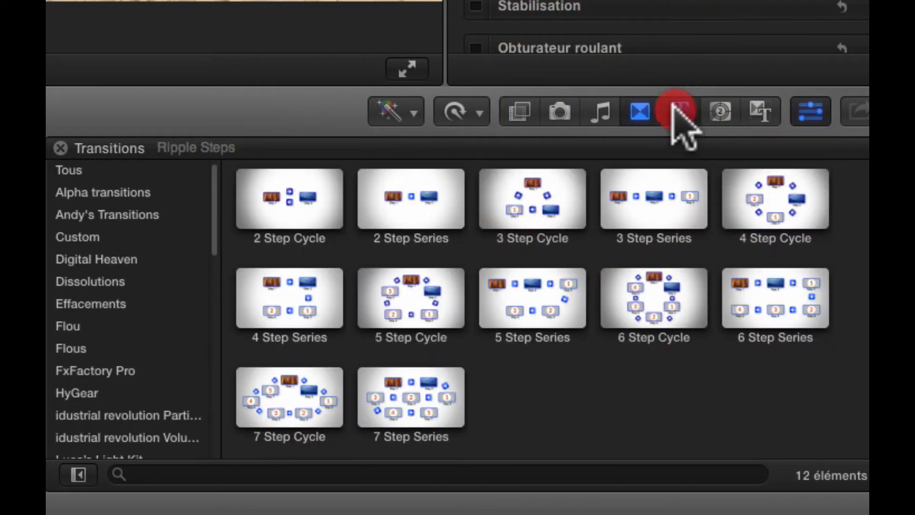
scroll(157, 388, "down", 10)
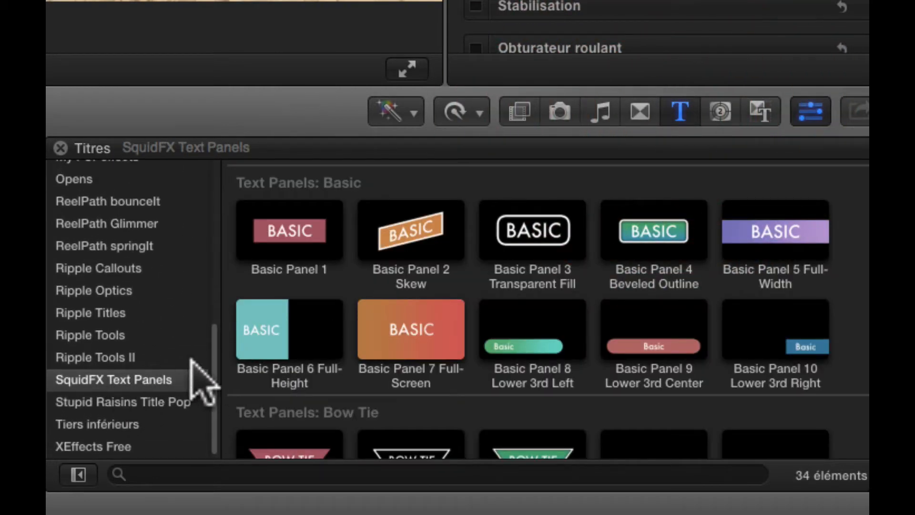
scroll(373, 278, "up", 2)
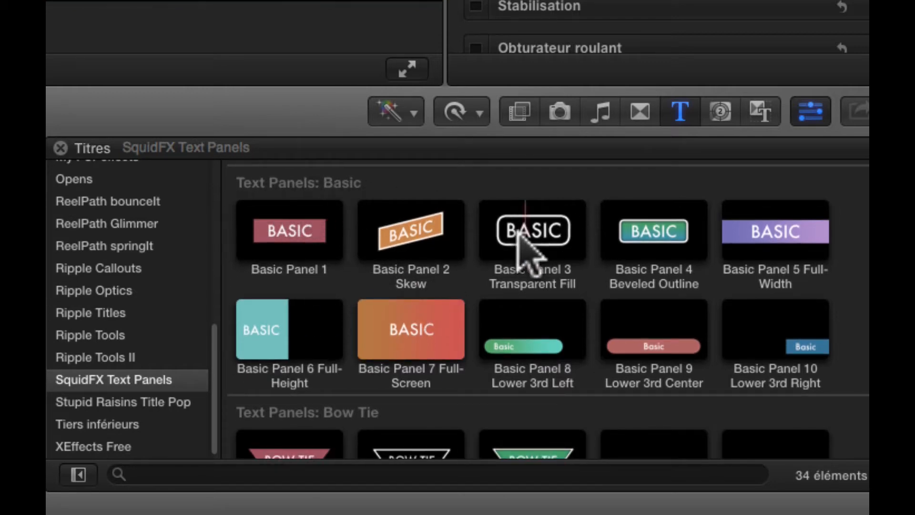
scroll(536, 236, "down", 5)
scroll(484, 245, "up", 1)
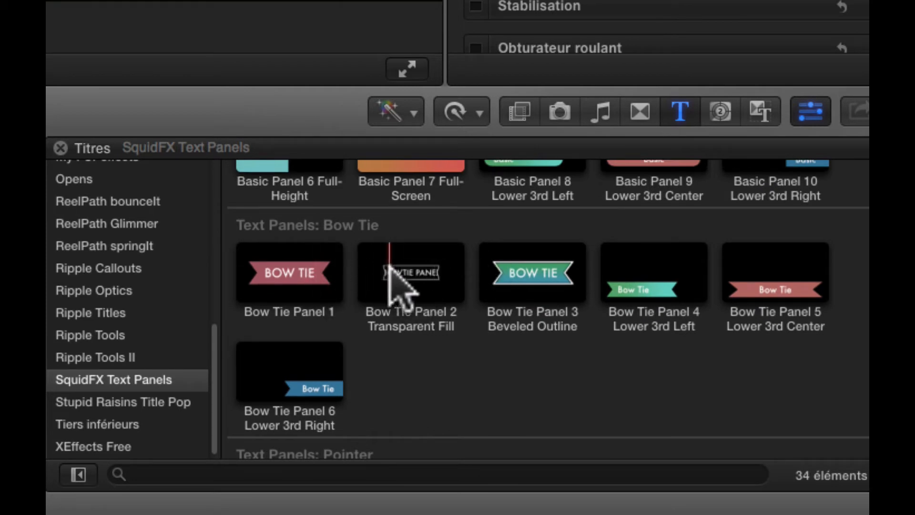
scroll(405, 276, "down", 4)
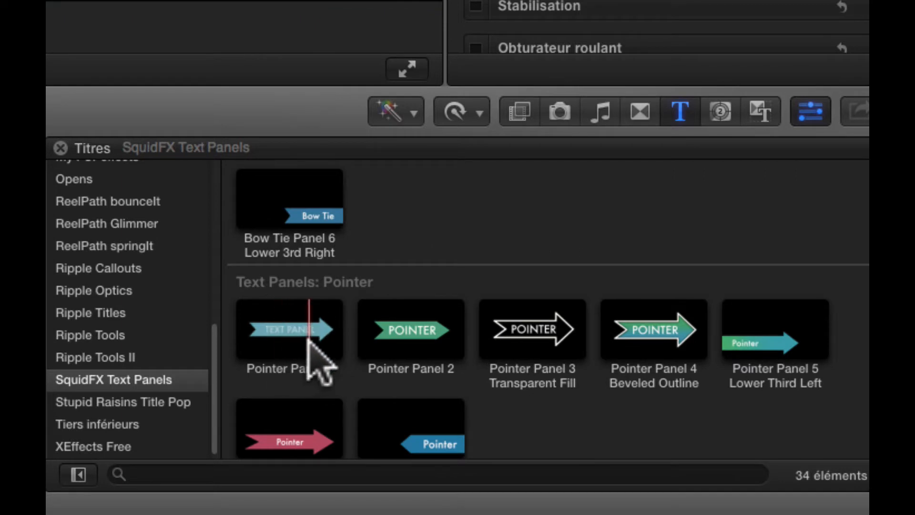
scroll(408, 333, "down", 2)
scroll(408, 331, "down", 4)
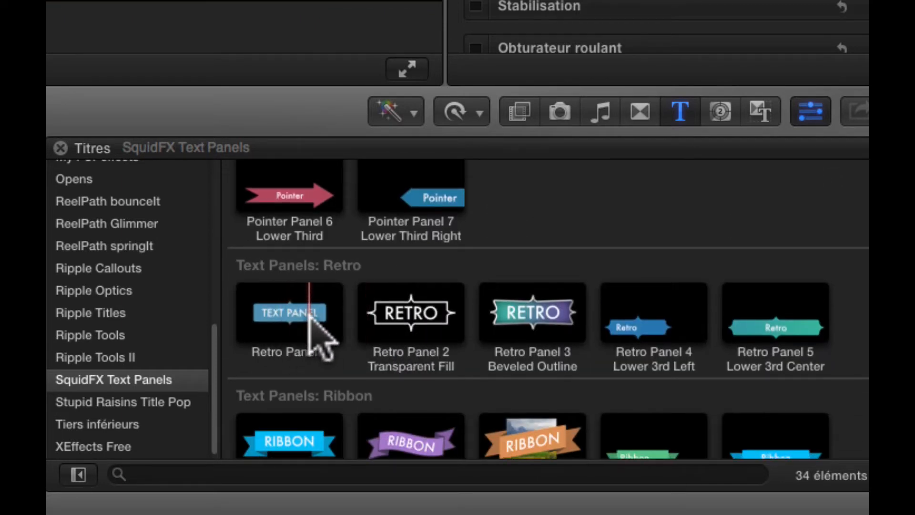
scroll(306, 333, "down", 3)
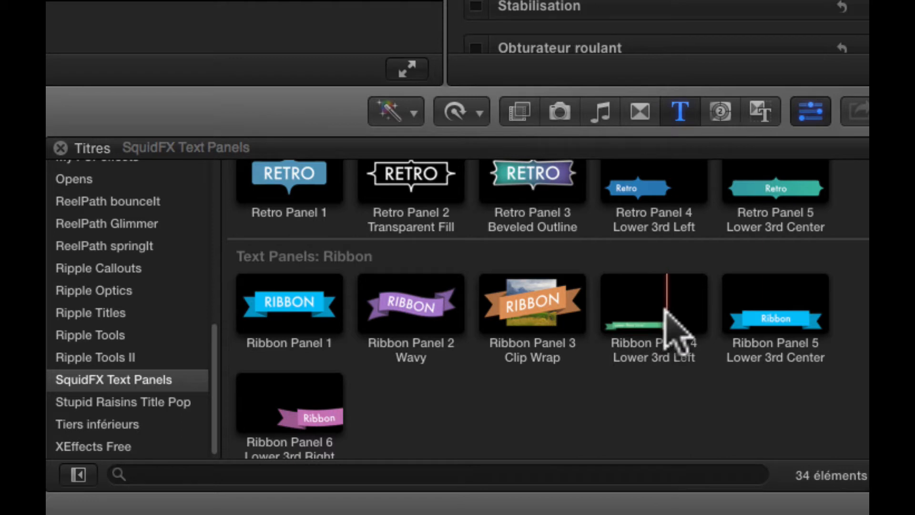
scroll(667, 329, "up", 5)
scroll(665, 351, "down", 3)
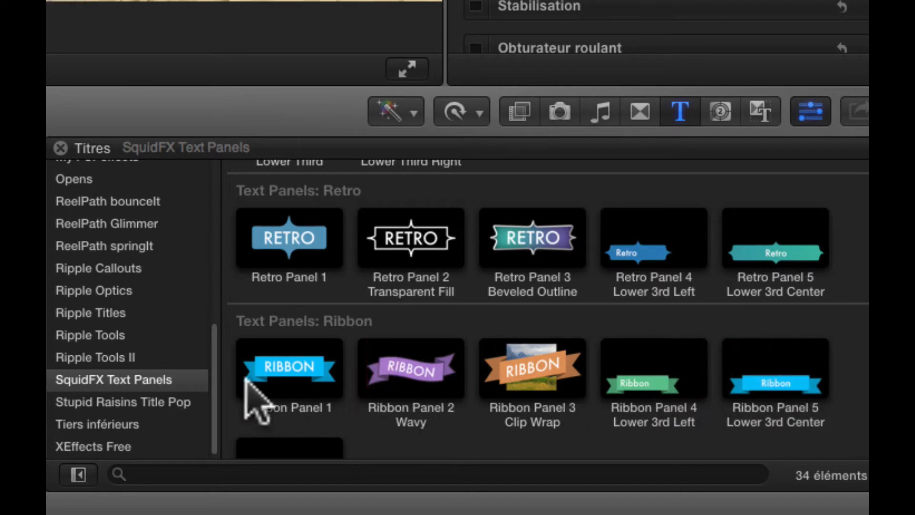
scroll(305, 376, "down", 3)
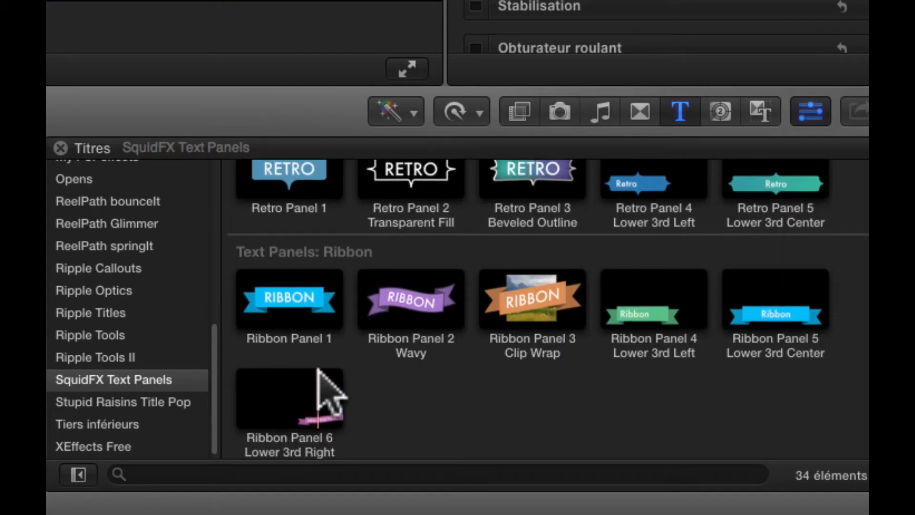
Step: Add the Basic Panel 1 title above the start of clip GOPR0273 and extend its end to a 5:21 duration
scroll(316, 386, "up", 10)
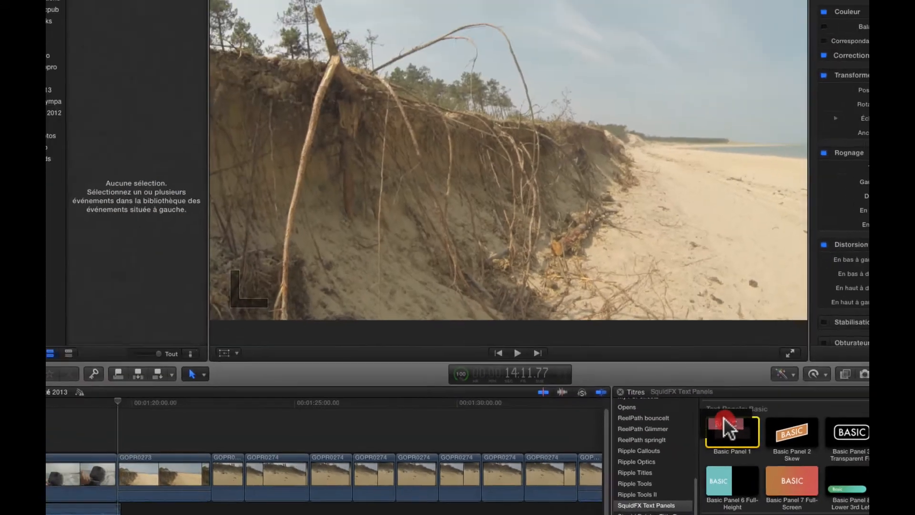
left_click_drag(289, 229, 166, 427)
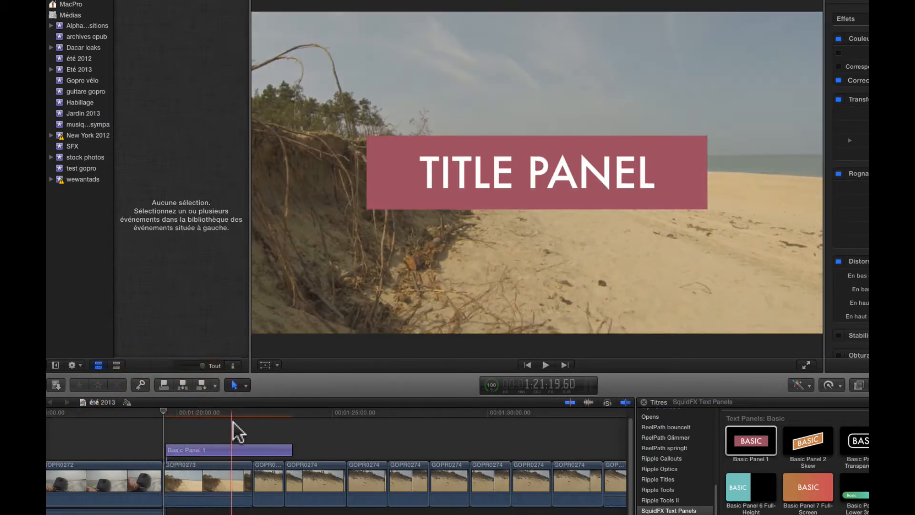
left_click_drag(292, 450, 346, 450)
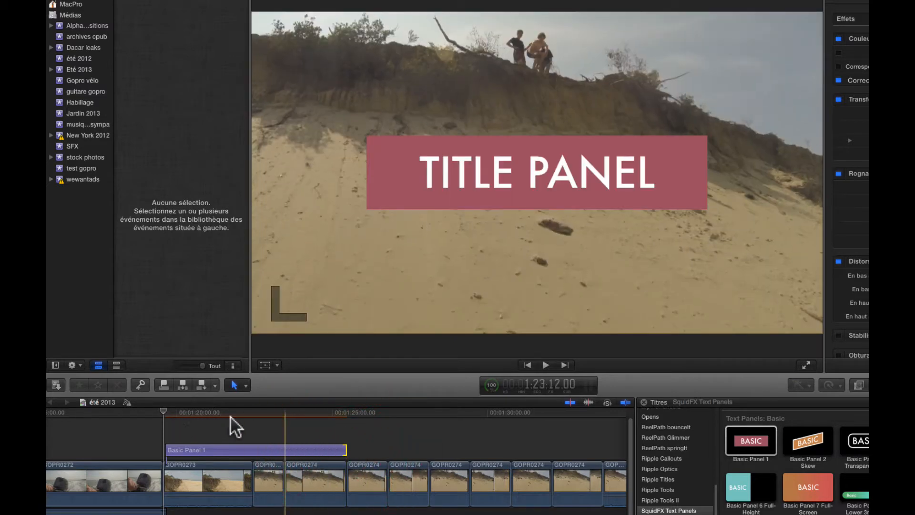
Step: Replace the Basic Panel 1 title's text with "Ile d'Oléron"
left_click(252, 411)
left_click(253, 448)
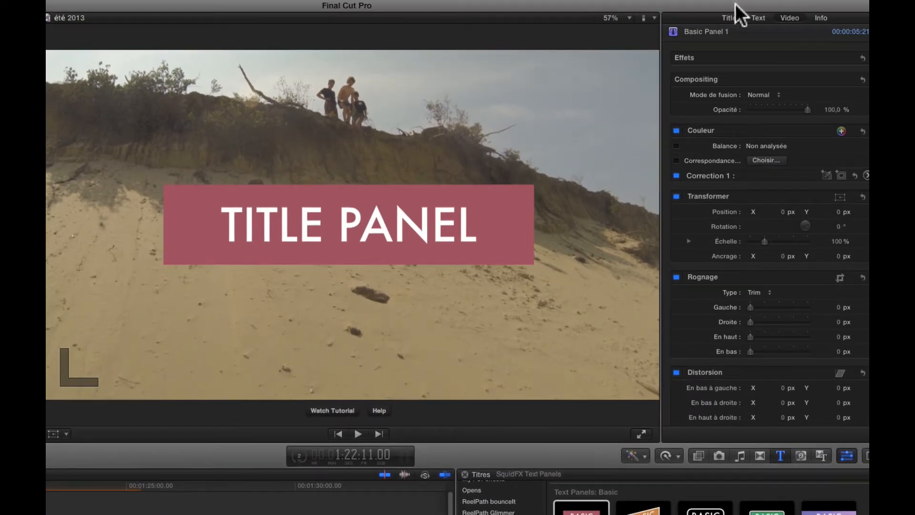
left_click(758, 18)
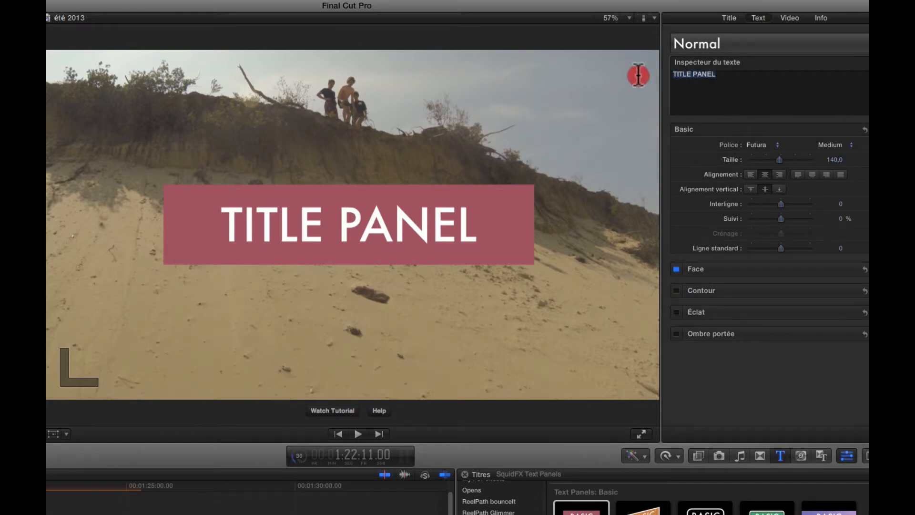
type("Il")
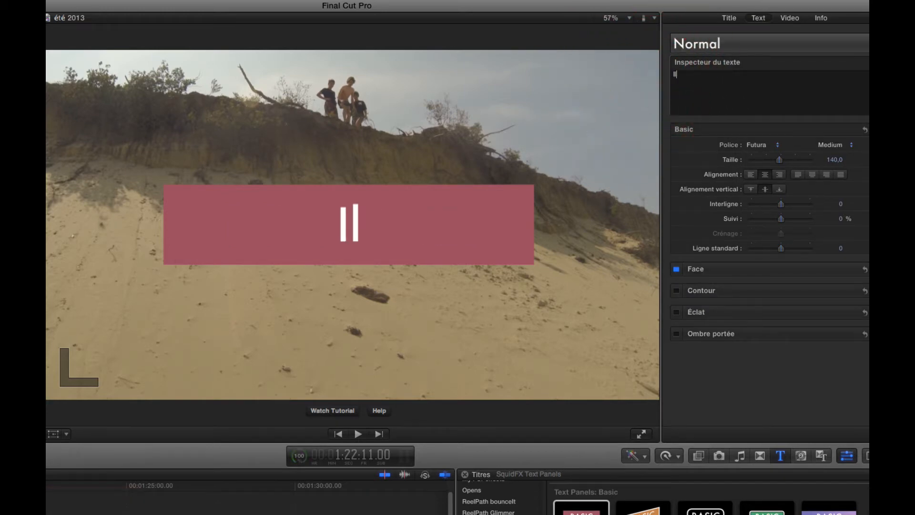
type("e d'Ol")
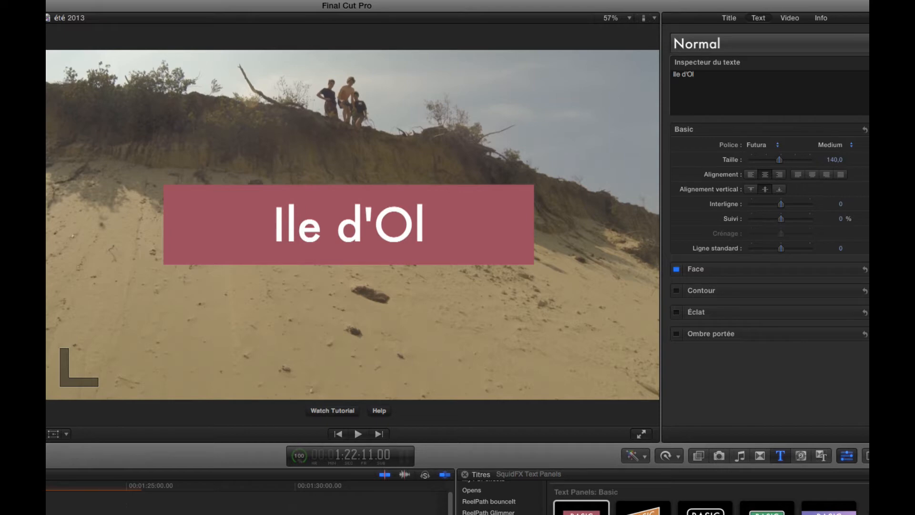
type("éron")
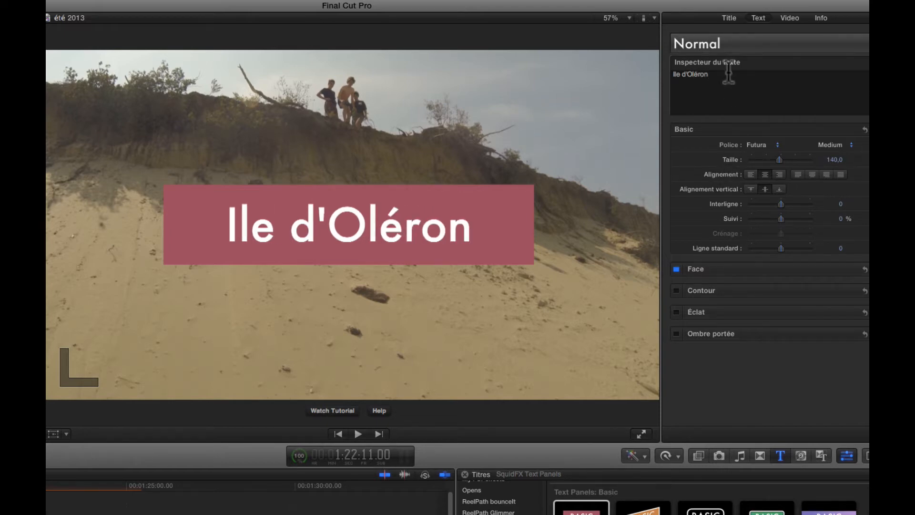
Step: Move the title straight down in the frame to a Y position of about -255 px using the Transform controls
left_click(794, 19)
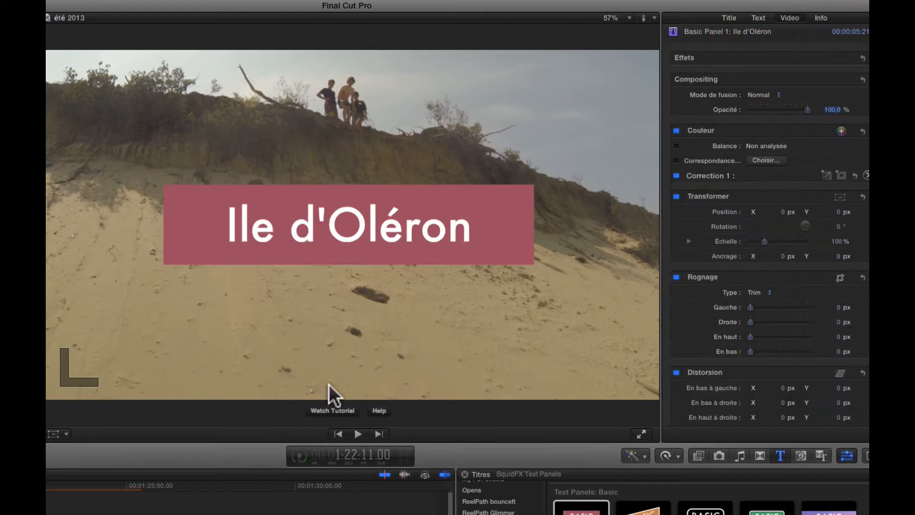
left_click(52, 434)
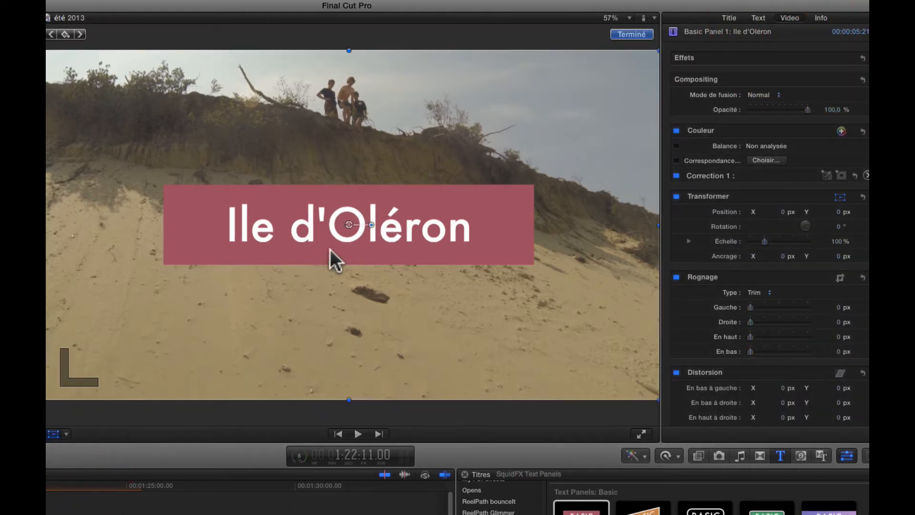
left_click_drag(352, 229, 355, 304)
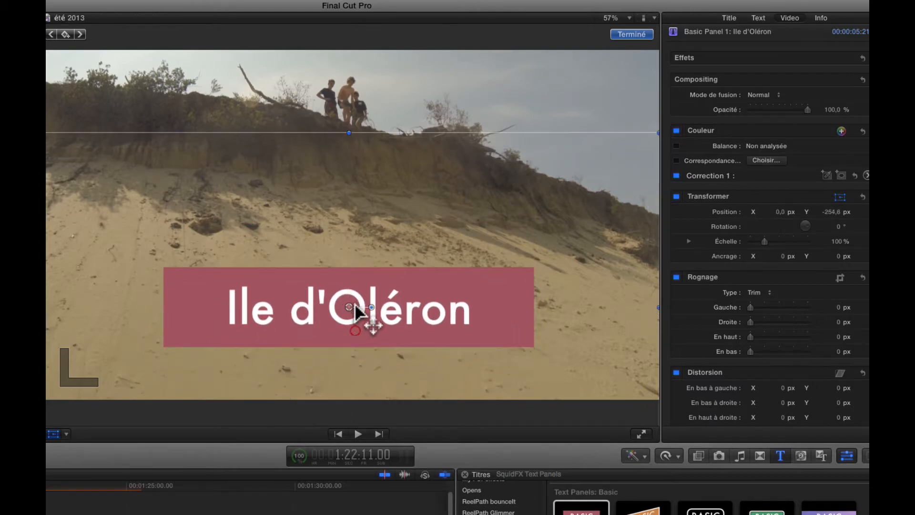
left_click(646, 34)
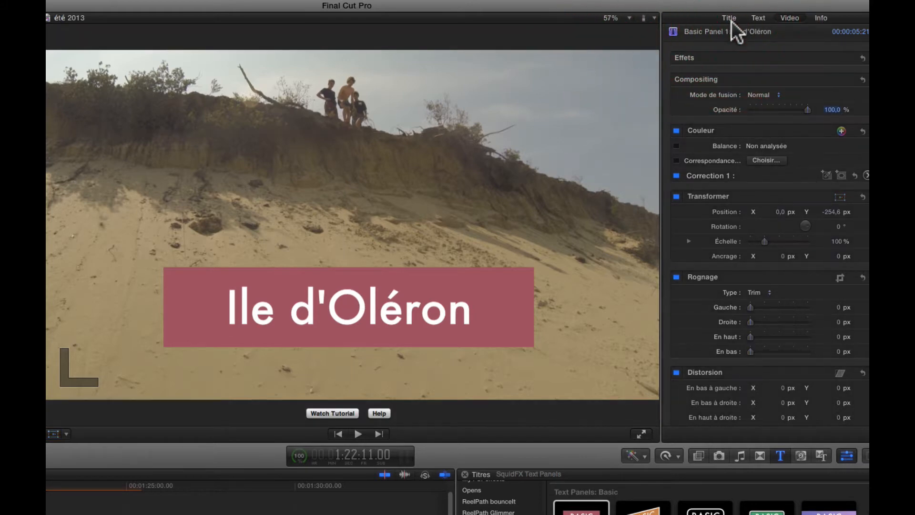
Step: Change the title's Font Color to a pale yellow
left_click(729, 18)
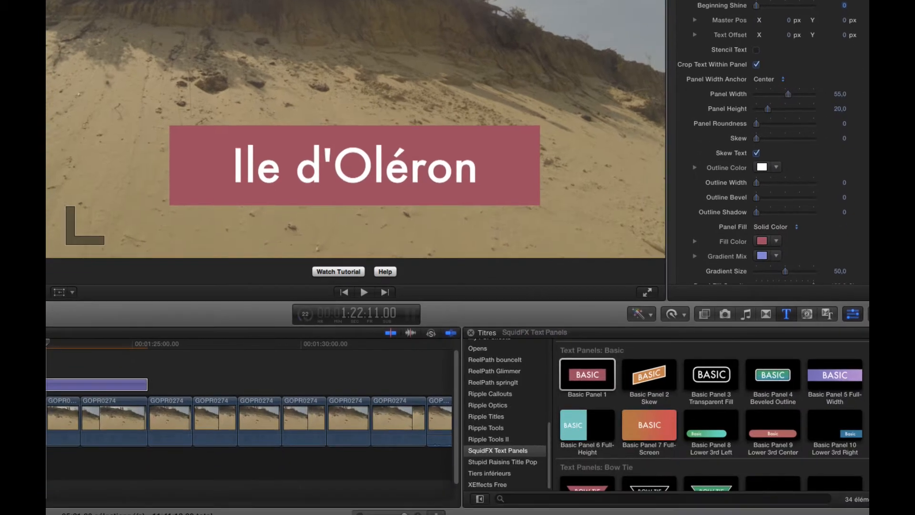
left_click(755, 382)
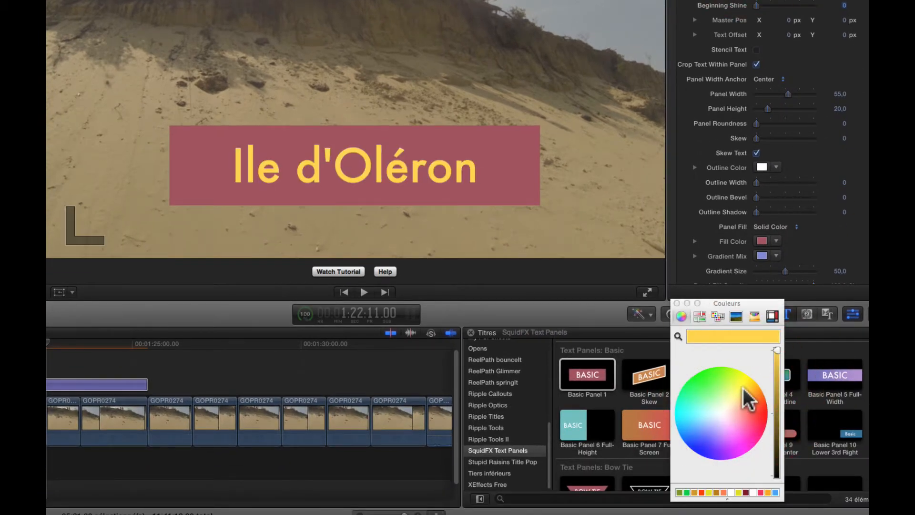
left_click_drag(737, 397, 733, 396)
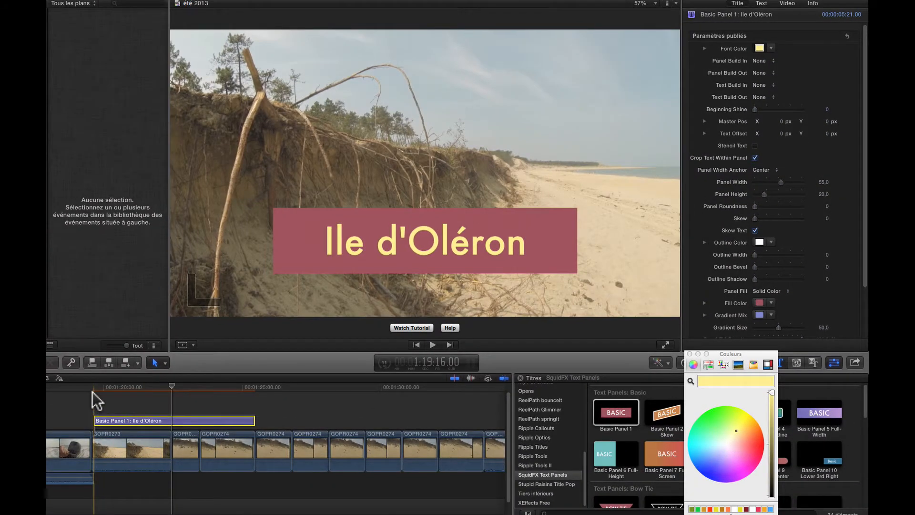
Step: Set the title's Panel Build In to Expand Horizontal from Center and preview the animation from the title's start
left_click(92, 391)
left_click(765, 62)
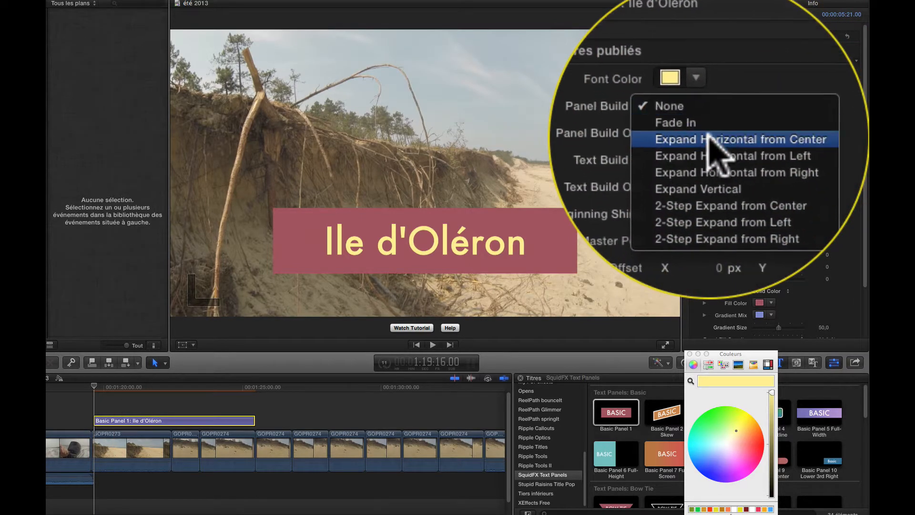
left_click(777, 74)
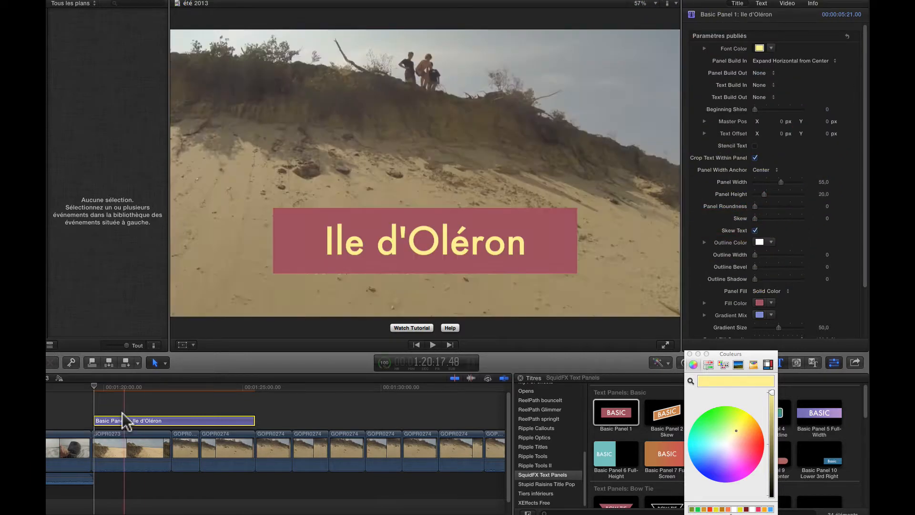
key("space")
left_click(92, 382)
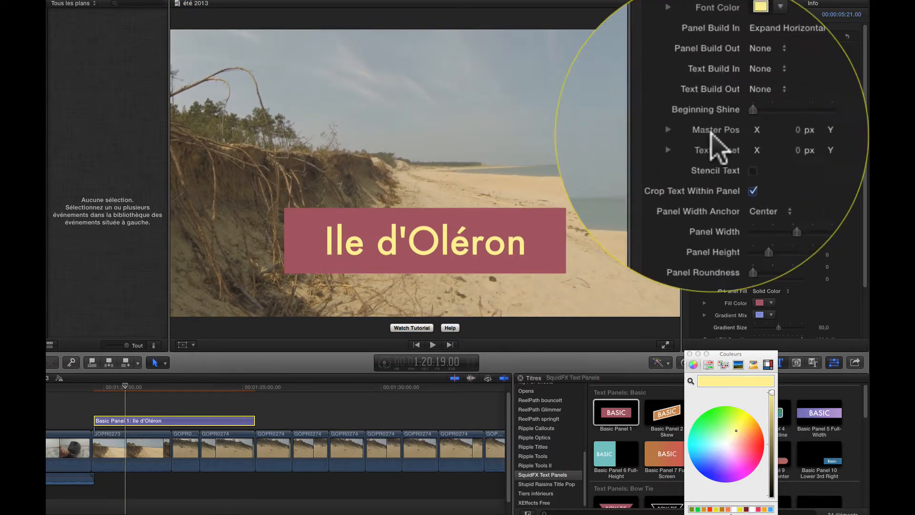
Step: Set Panel Build In to Expand Horizontal from Left and Panel Build Out to Fade Out
left_click(822, 61)
left_click(822, 67)
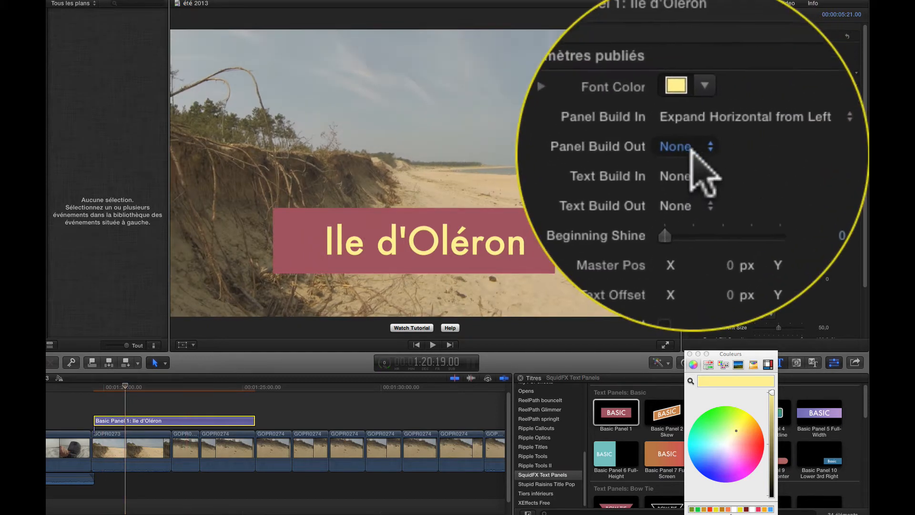
left_click(762, 73)
left_click(763, 79)
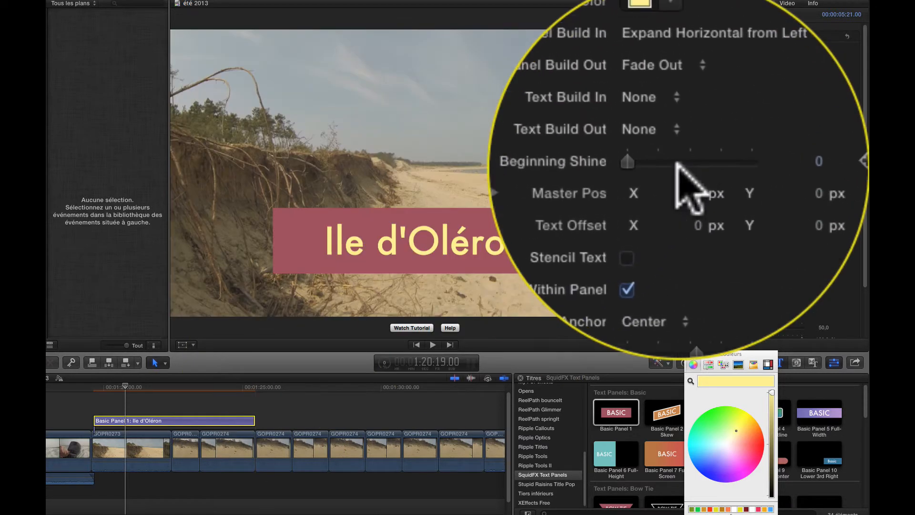
Step: Set the title's Text Build Out to Fade Out and its Text Build In to Fade In Characters
left_click(679, 168)
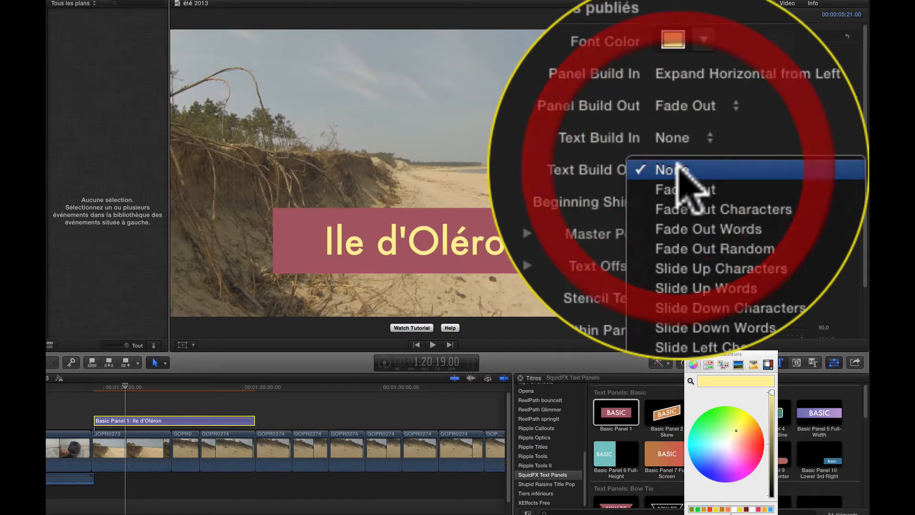
left_click(684, 186)
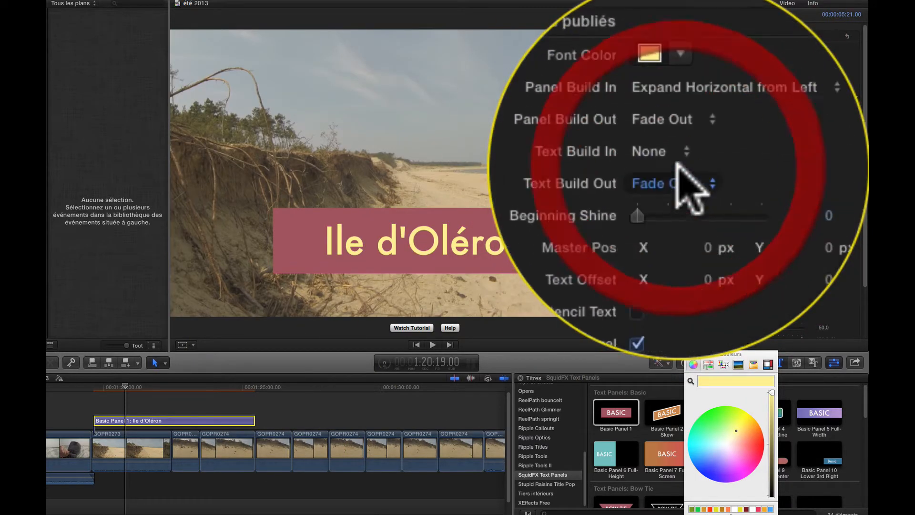
left_click(686, 174)
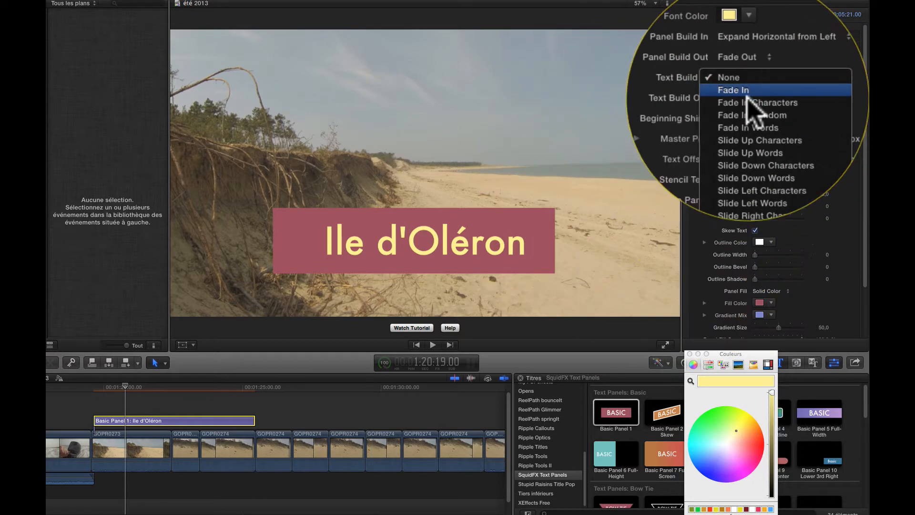
left_click(770, 100)
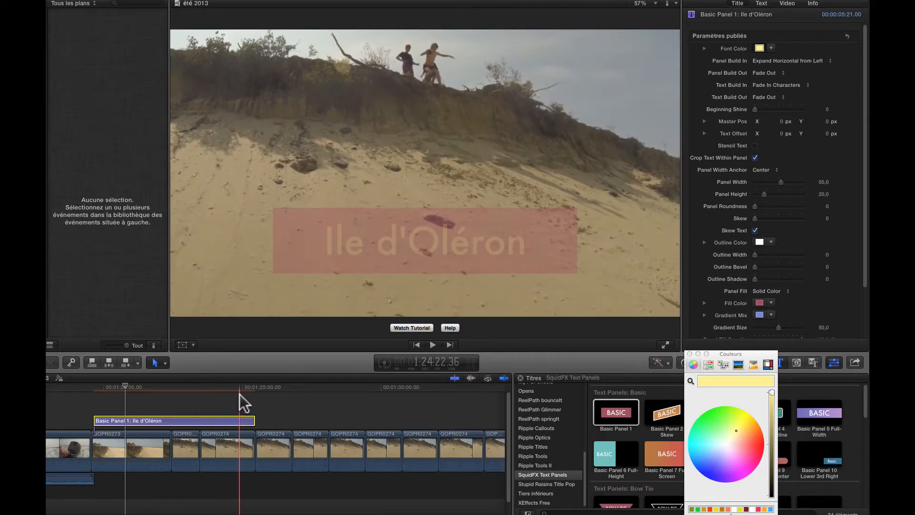
Step: Set the title's Beginning Shine to 51.42 and preview the shine from the title's start
left_click(178, 398)
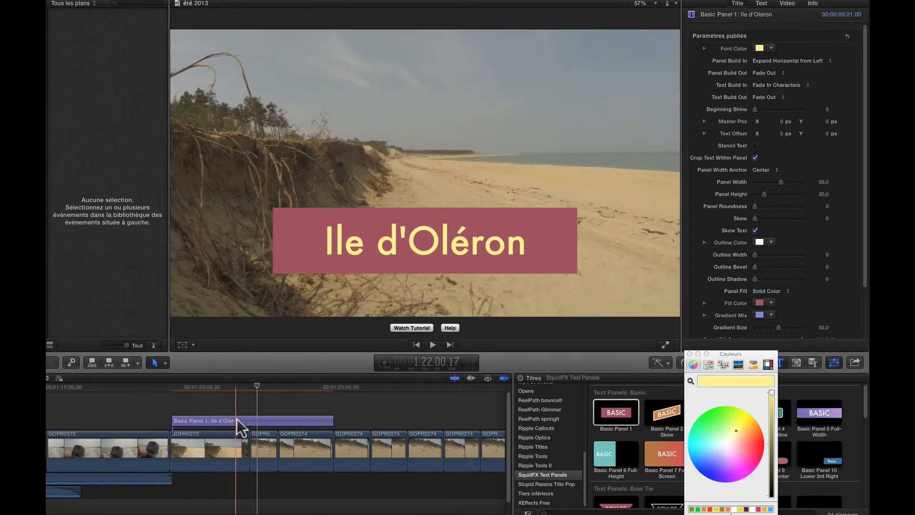
left_click(236, 420)
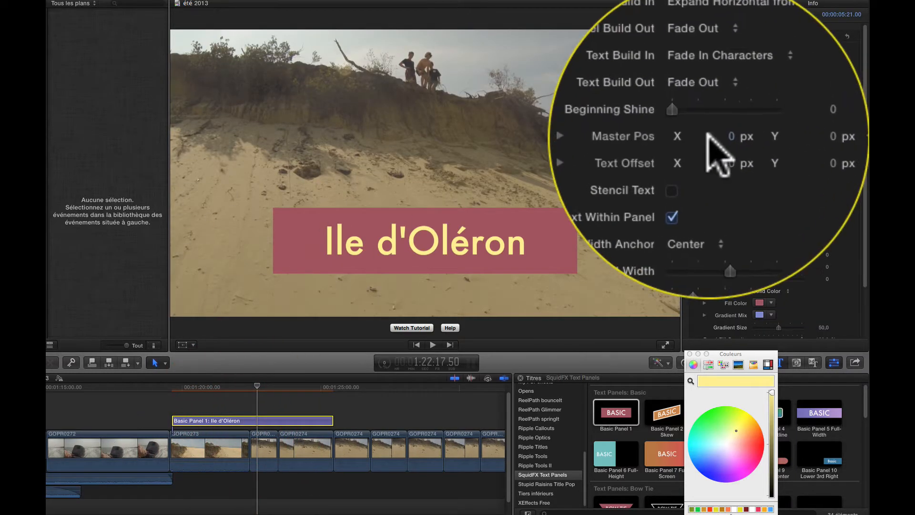
left_click_drag(756, 109, 778, 109)
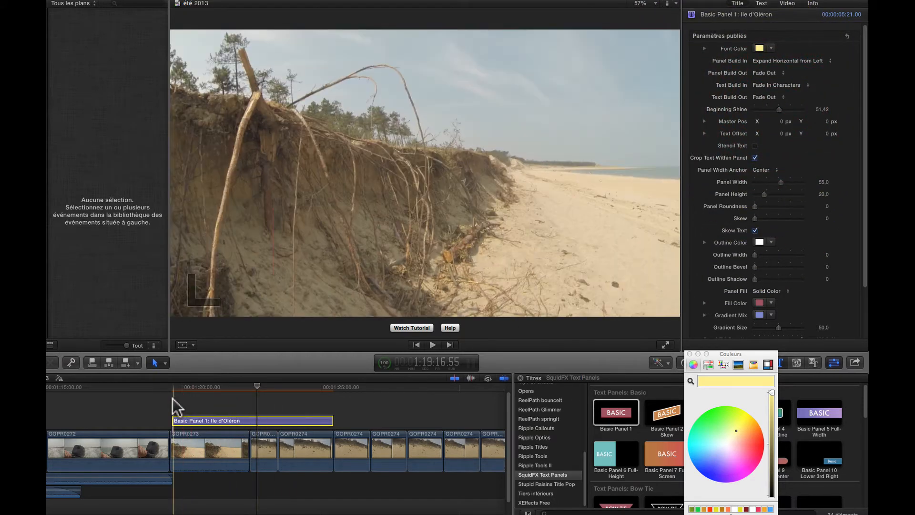
scroll(177, 408, "left", 2)
key("space")
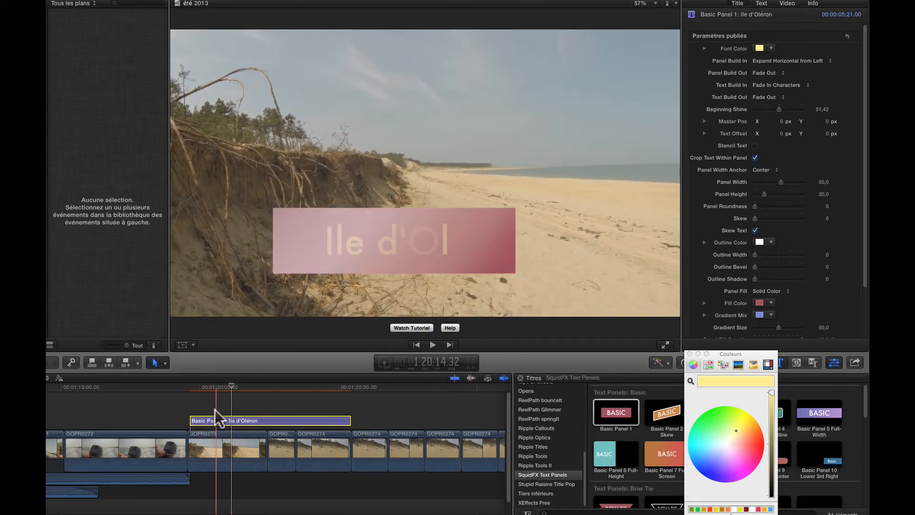
Step: Raise Beginning Shine to 81.07 and replay the title's opening animation
left_click(791, 110)
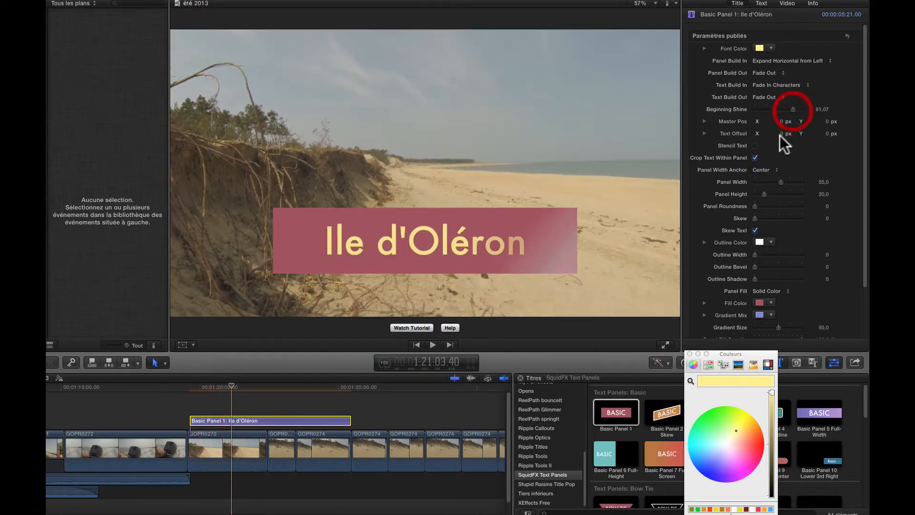
key("space")
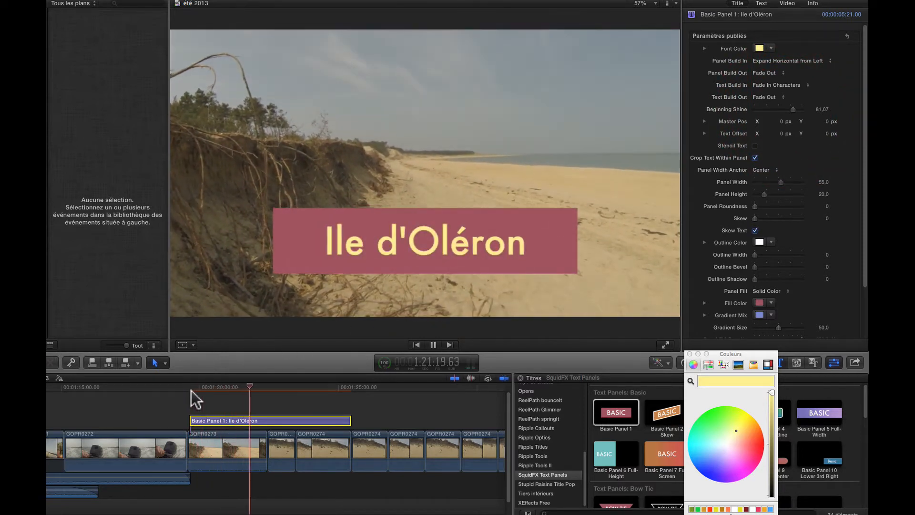
key("space")
Step: Lower Beginning Shine to 21.98 and play the title from its start to check the effect
left_click(765, 109)
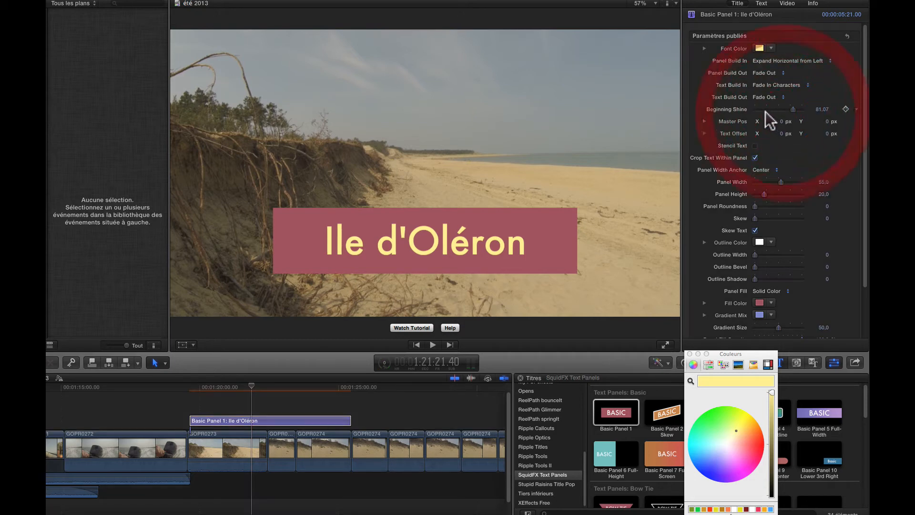
left_click(188, 401)
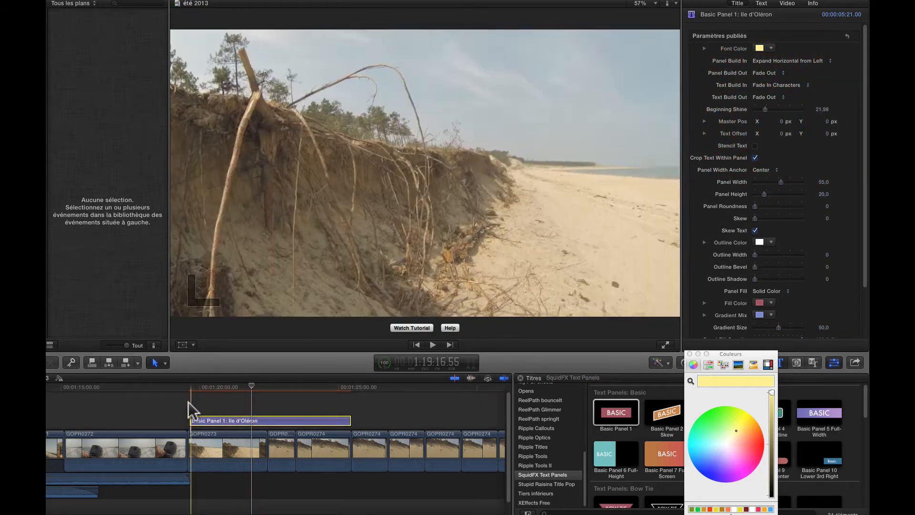
key("space")
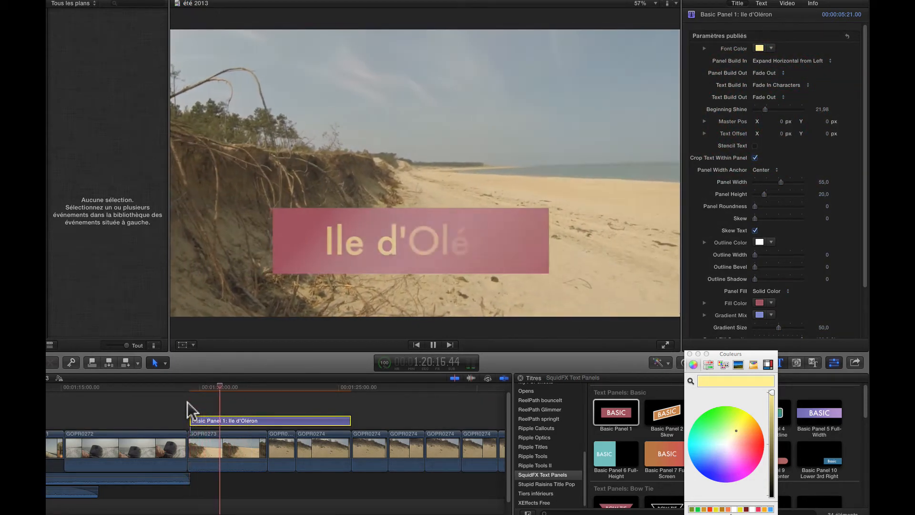
key("space")
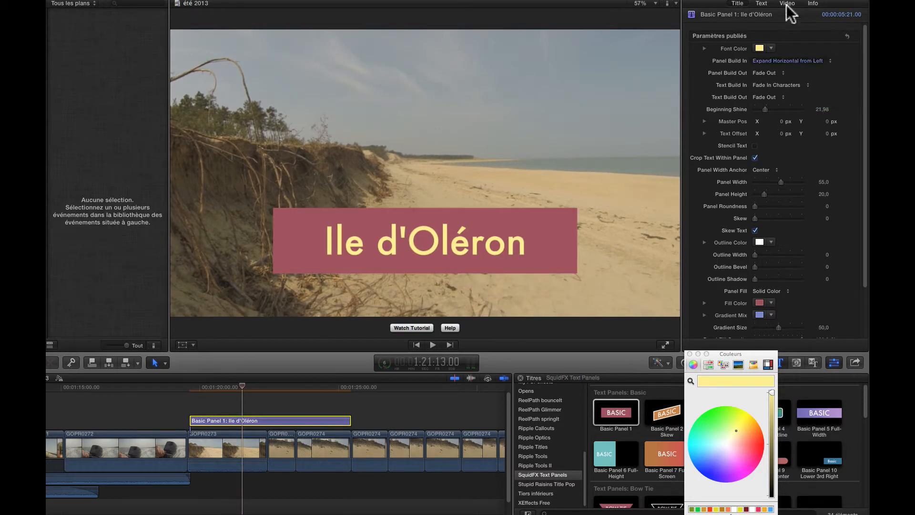
Step: Try shifting the text within its panel with the Text Offset X and Y values
left_click(780, 133)
mouse_move(780, 133)
left_mouse_down()
mouse_move(781, 122)
mouse_move(778, 133)
left_mouse_up()
key("Return")
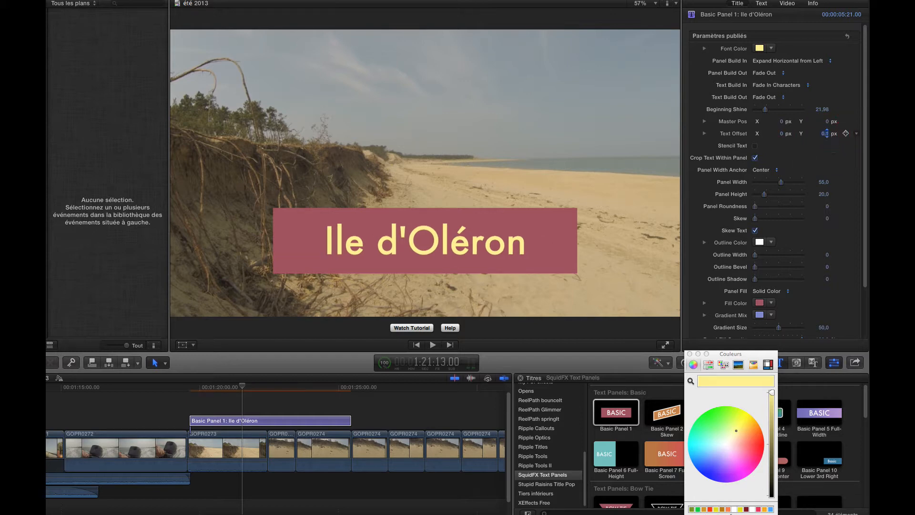
left_click_drag(826, 133, 826, 134)
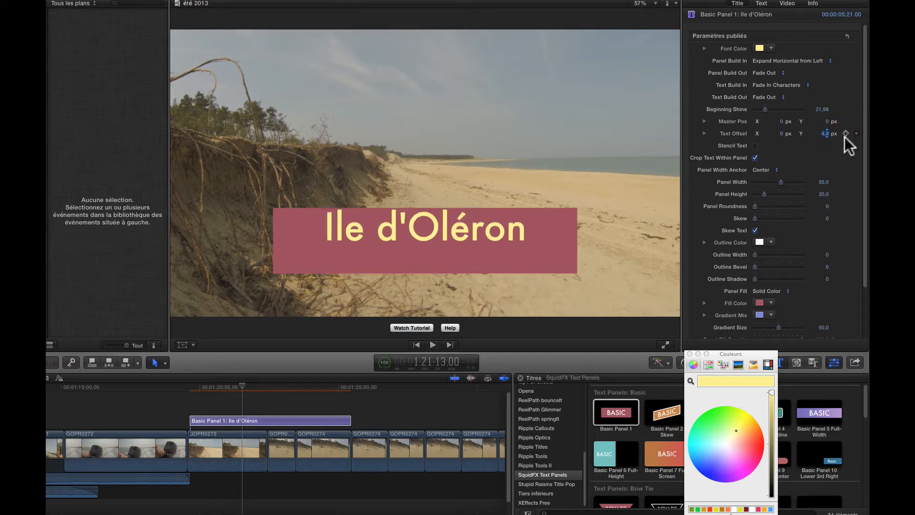
Step: Enable Stencil Text so the video shows through the letters, comparing the title with the option on and off
left_click(754, 145)
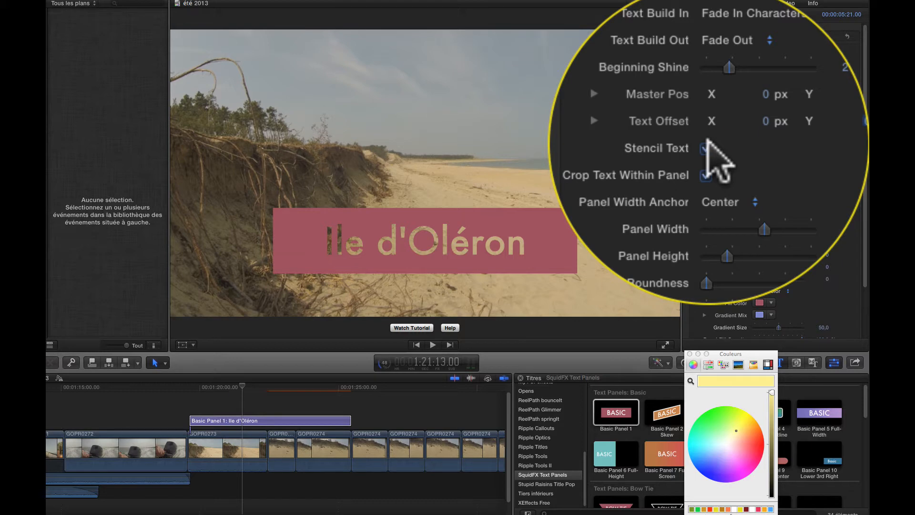
left_click(707, 141)
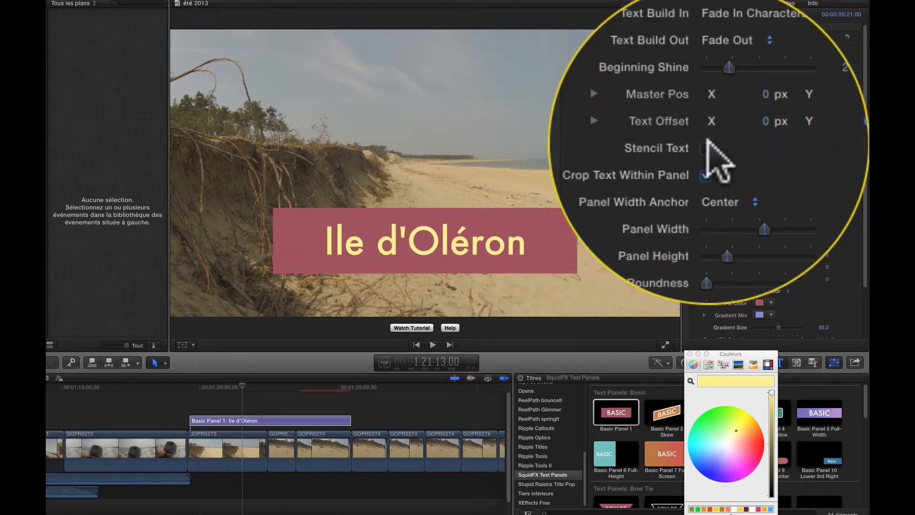
left_click(707, 143)
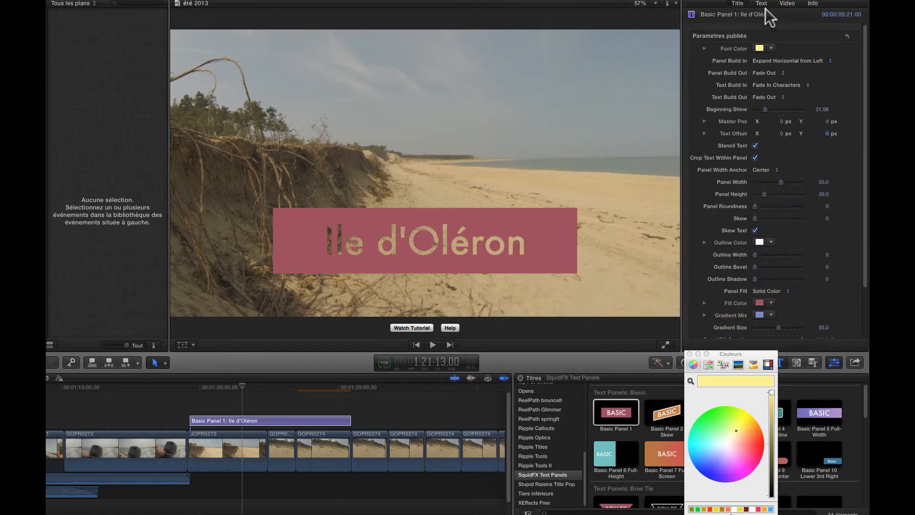
Step: Change the title's font to Impact and set its size to 210
left_click(761, 5)
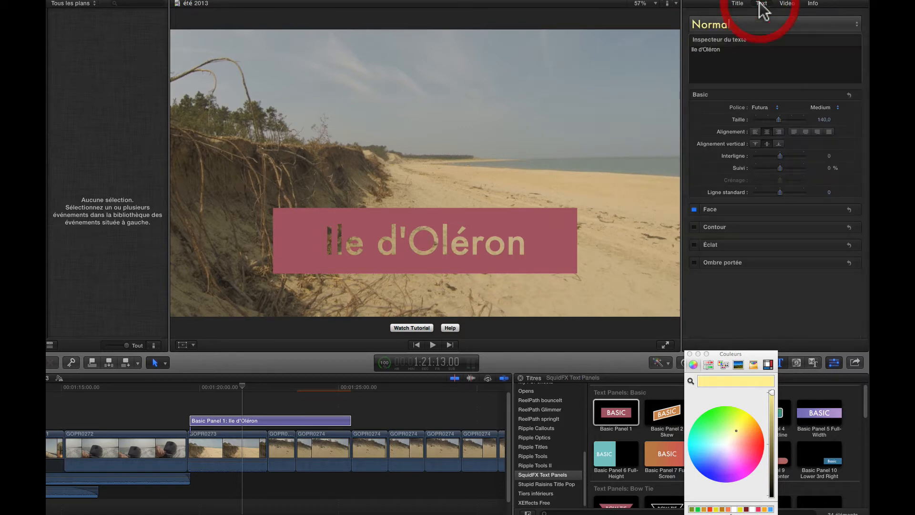
left_click(778, 106)
scroll(668, 413, "down", 15)
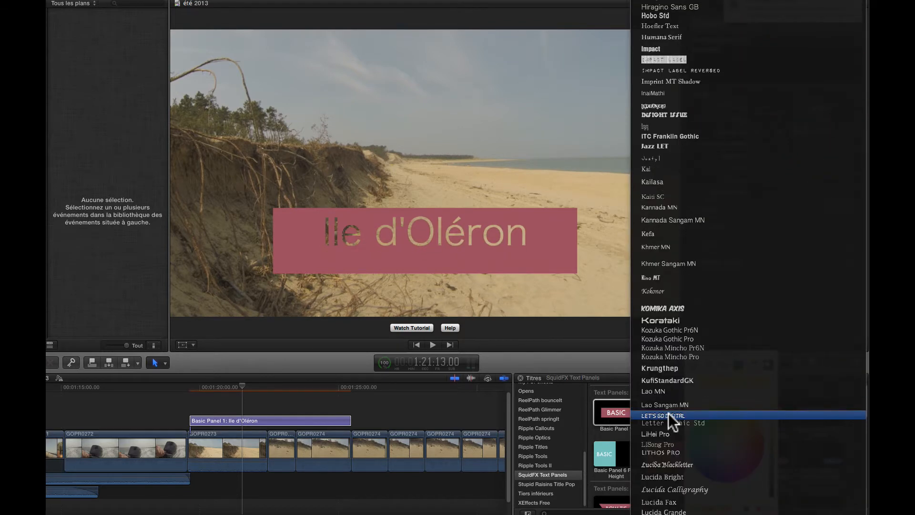
scroll(668, 412, "up", 10)
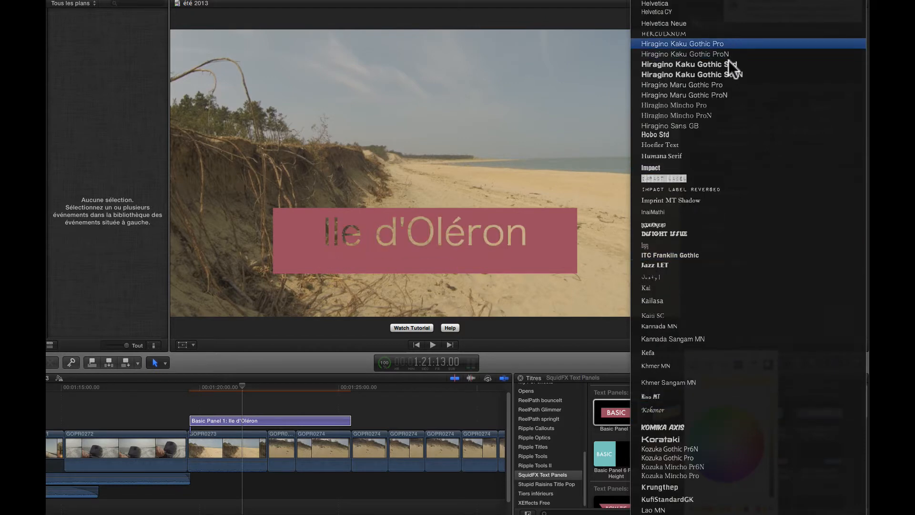
left_click(651, 167)
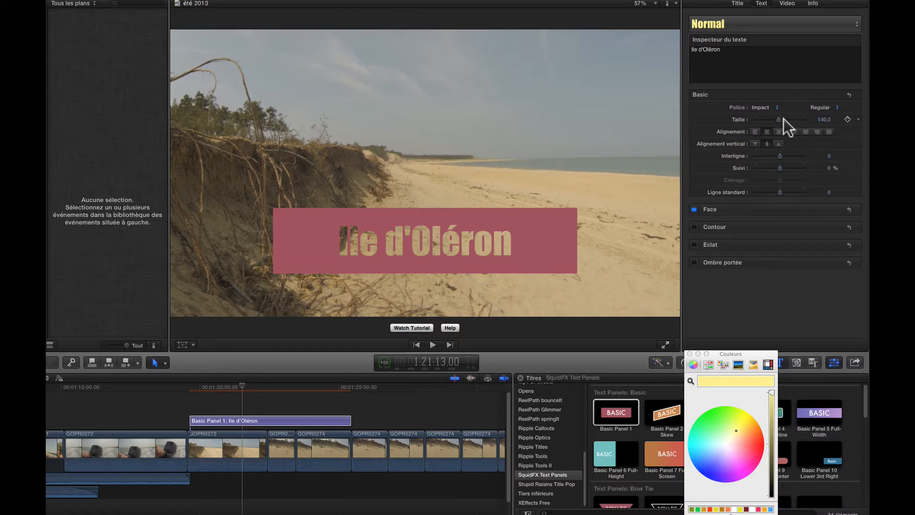
left_click_drag(777, 118, 789, 115)
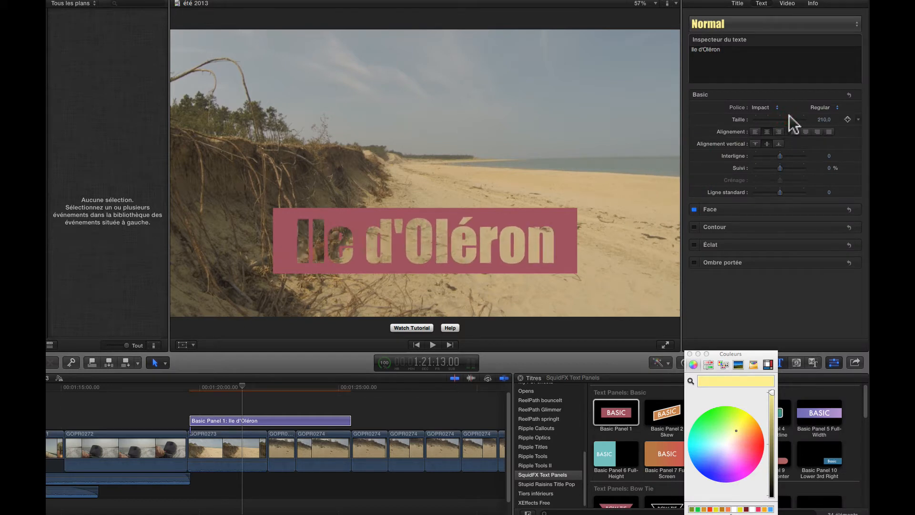
Step: Change the panel's Fill Color to a dark purple
left_click(737, 2)
left_click(757, 232)
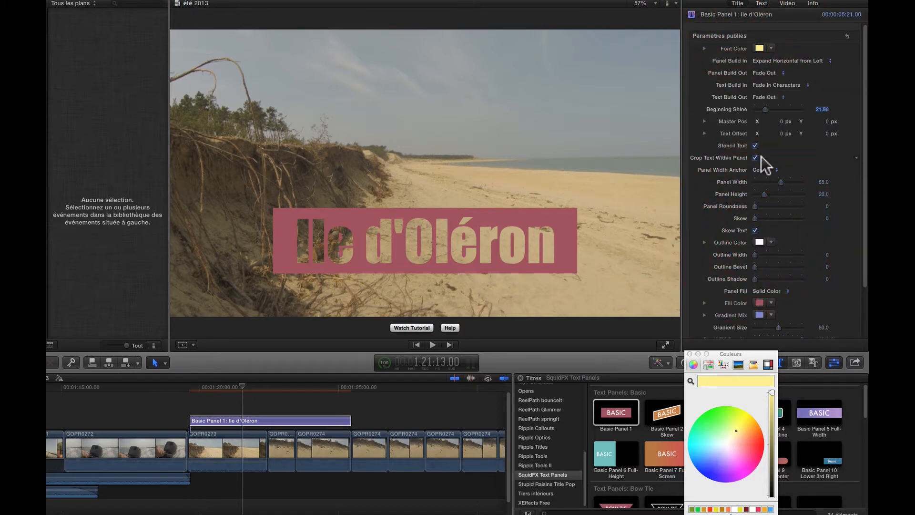
left_click(708, 145)
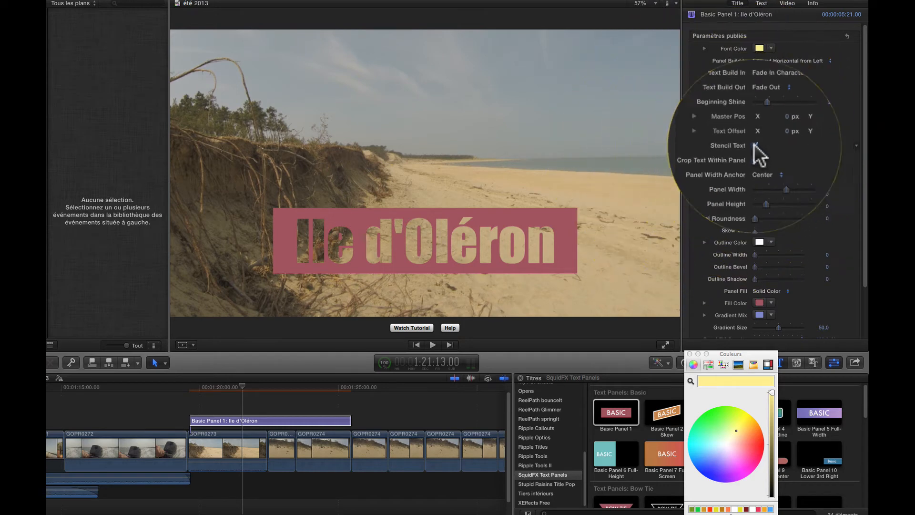
left_click(759, 303)
left_click(760, 449)
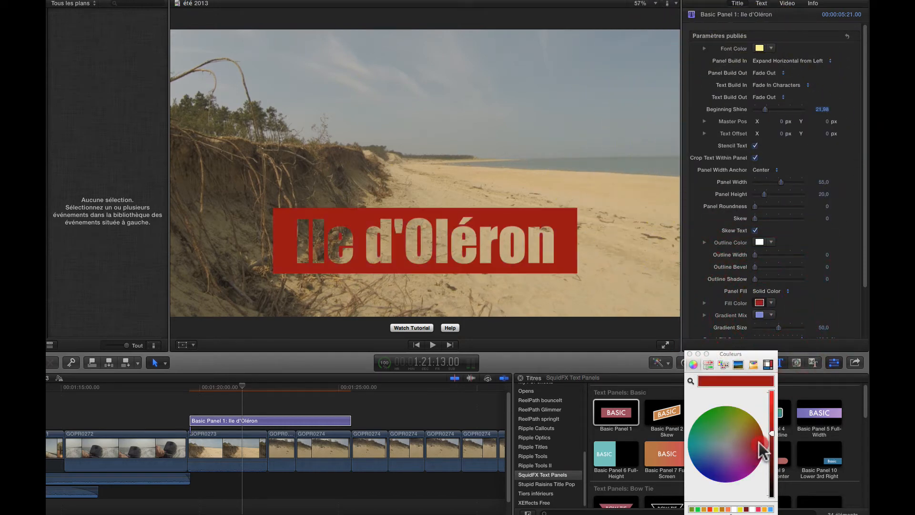
left_click_drag(760, 449, 750, 471)
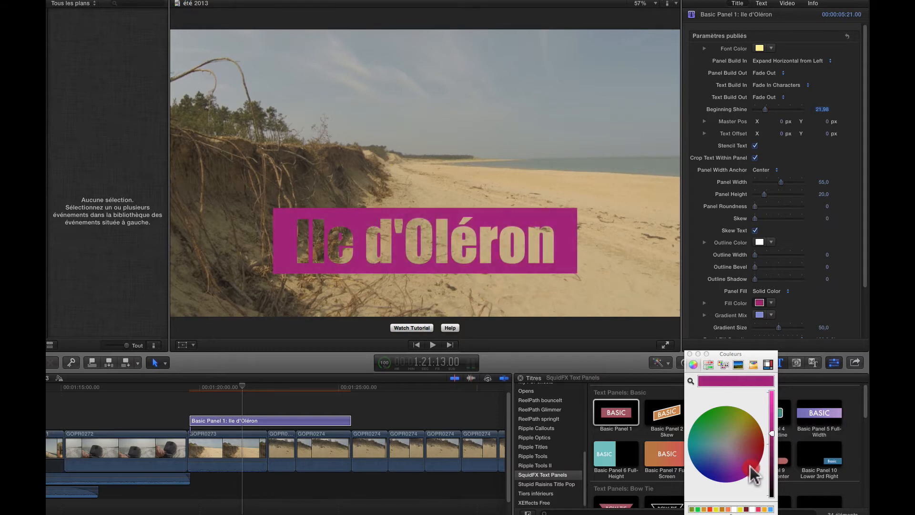
left_click_drag(772, 434, 770, 469)
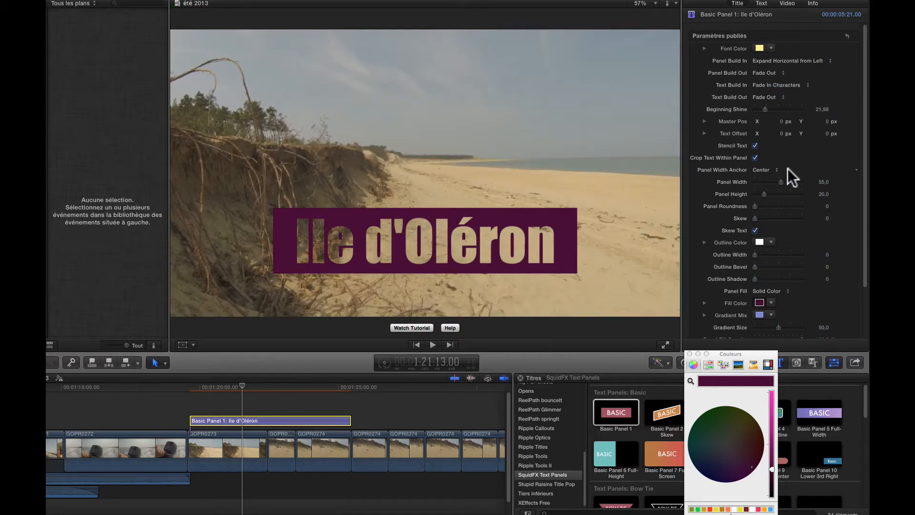
Step: Try the Right option for Panel Width Anchor, and set the anchor to Left
left_click(764, 171)
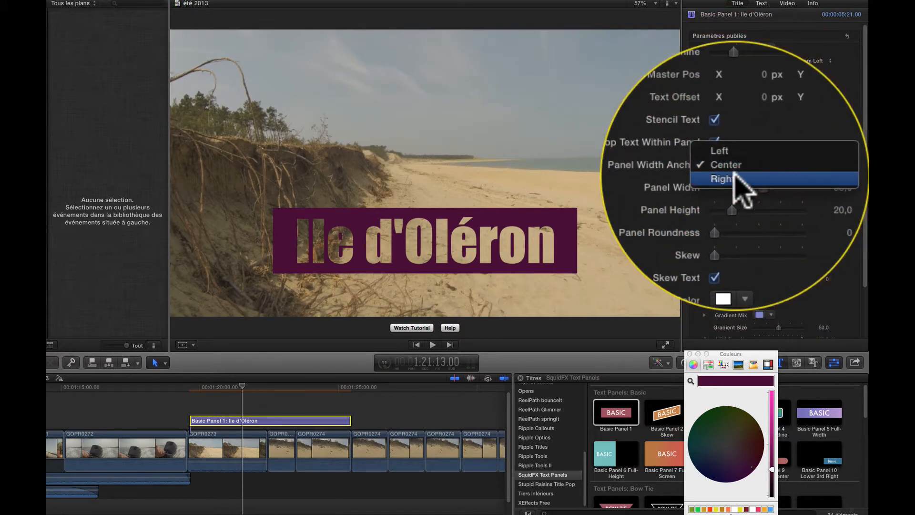
left_click(738, 179)
left_click(738, 177)
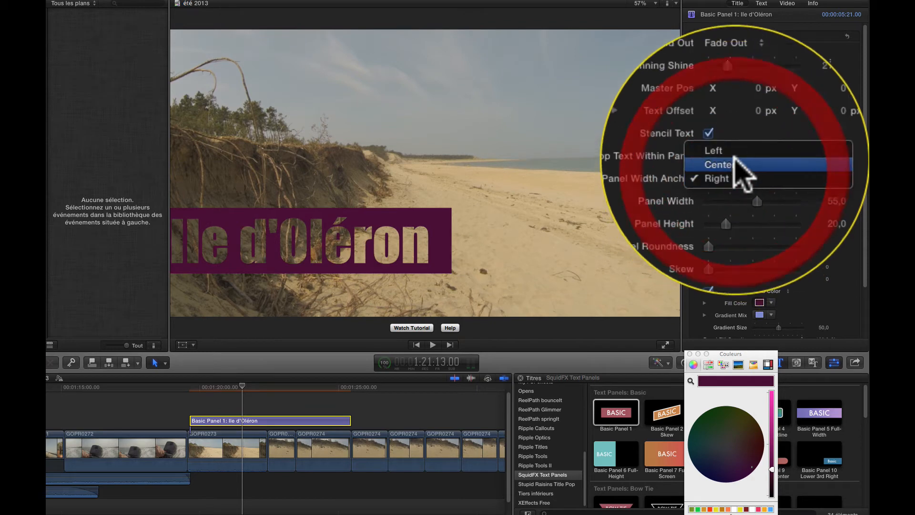
left_click(734, 155)
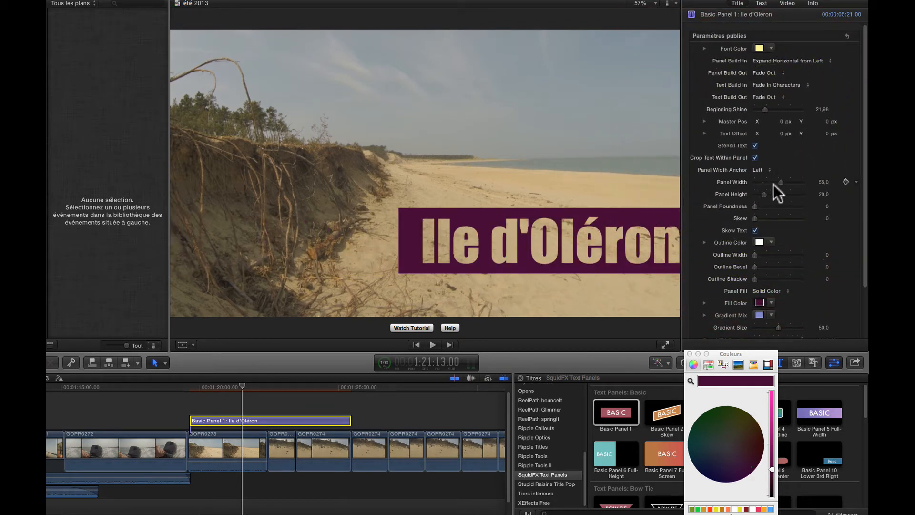
Step: Set Panel Width to 51.39, Panel Height to 24.24 and Skew to 53.87, comparing Skew Text off and on before keeping it enabled
left_click_drag(775, 179, 759, 217)
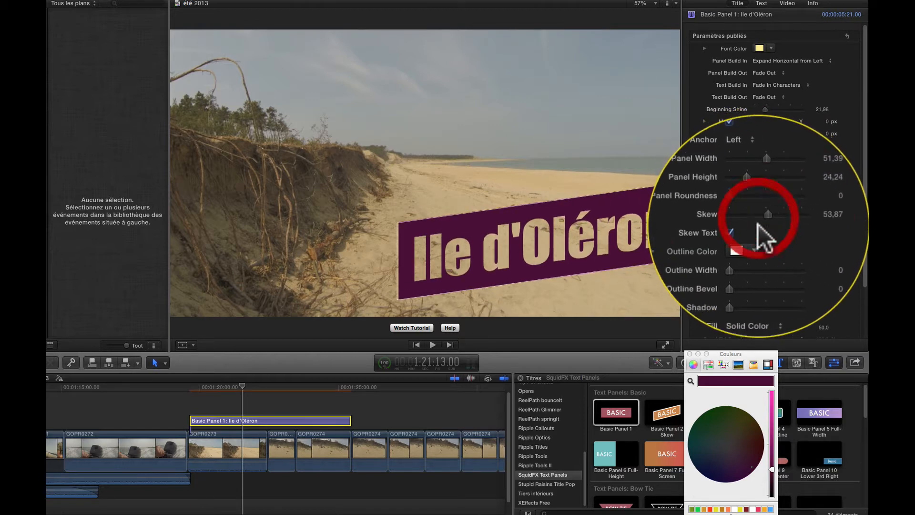
left_click(754, 229)
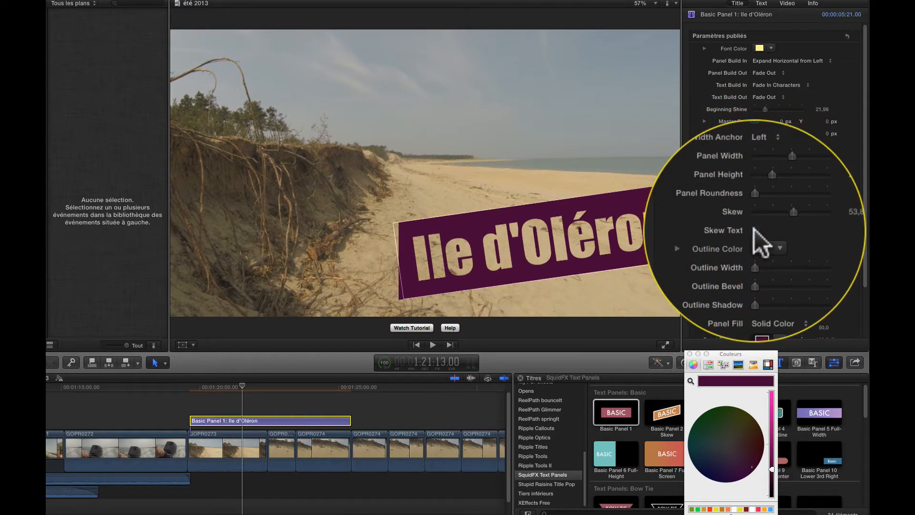
left_click(754, 229)
left_click(754, 230)
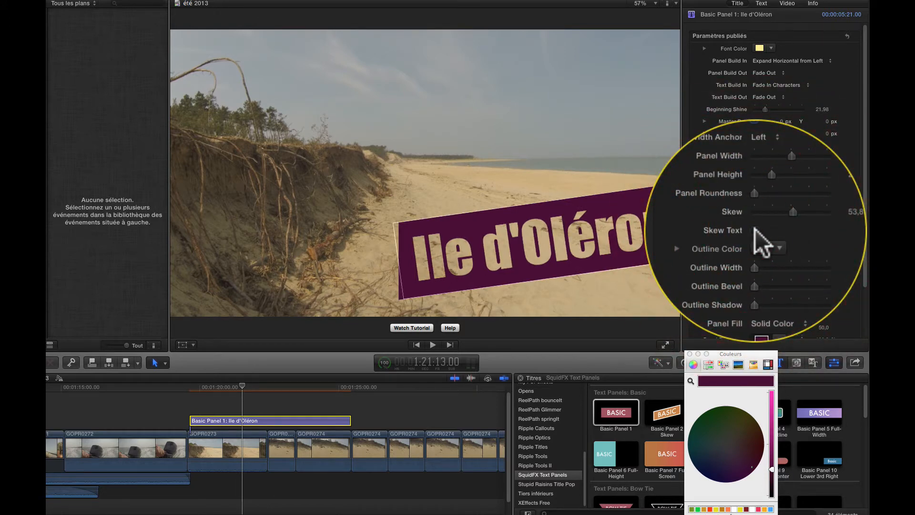
left_click(755, 229)
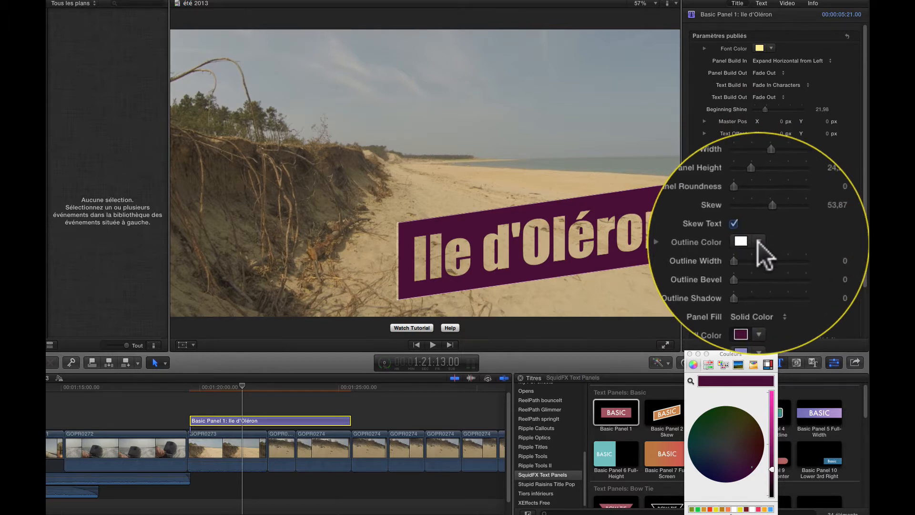
Step: Give the panel an outline, comparing several widths and colors, then set Outline Width to 83.49 and Outline Color to red
left_click(758, 241)
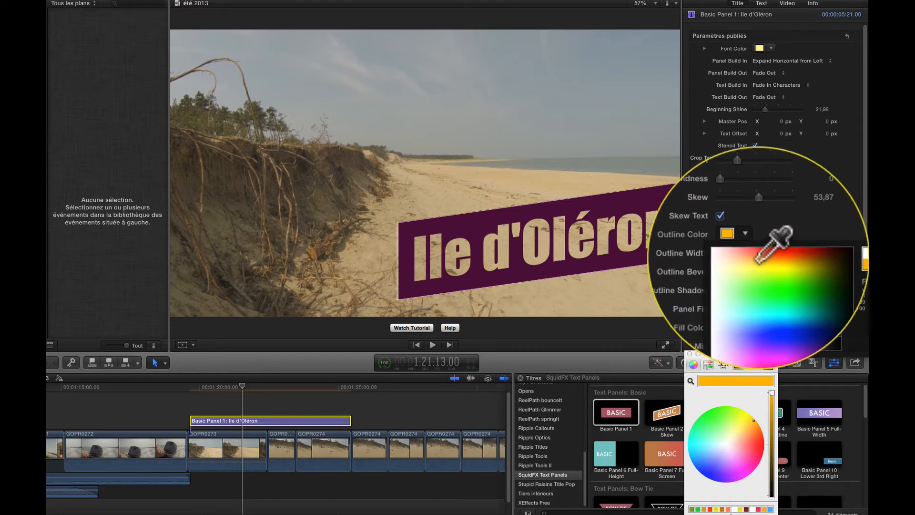
left_click(757, 243)
left_click(757, 253)
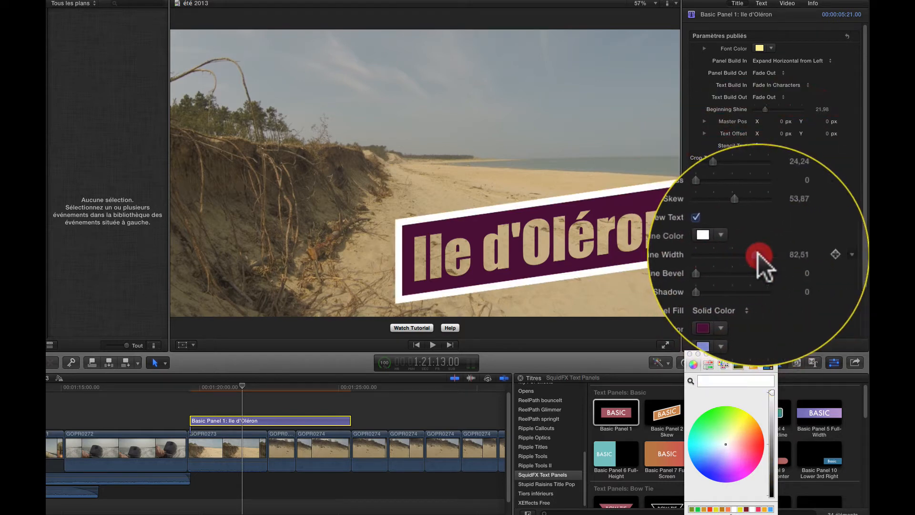
left_click(759, 241)
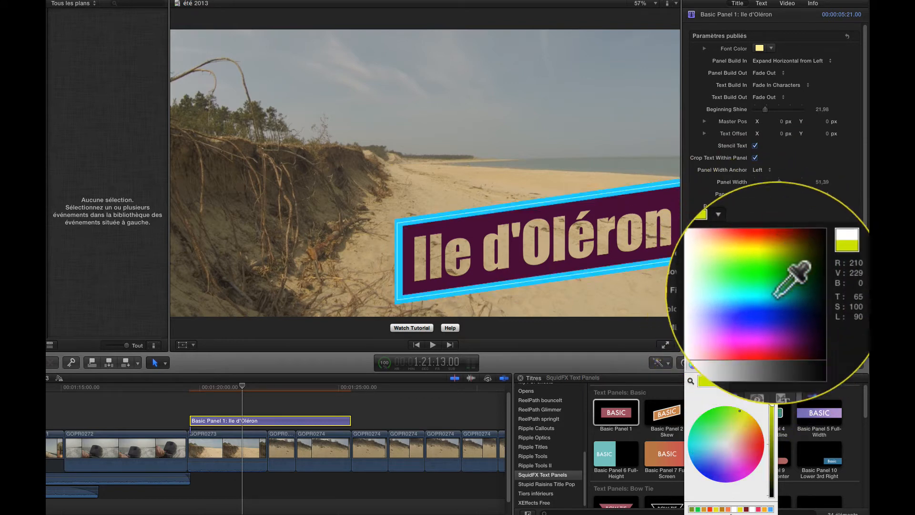
left_click(781, 334)
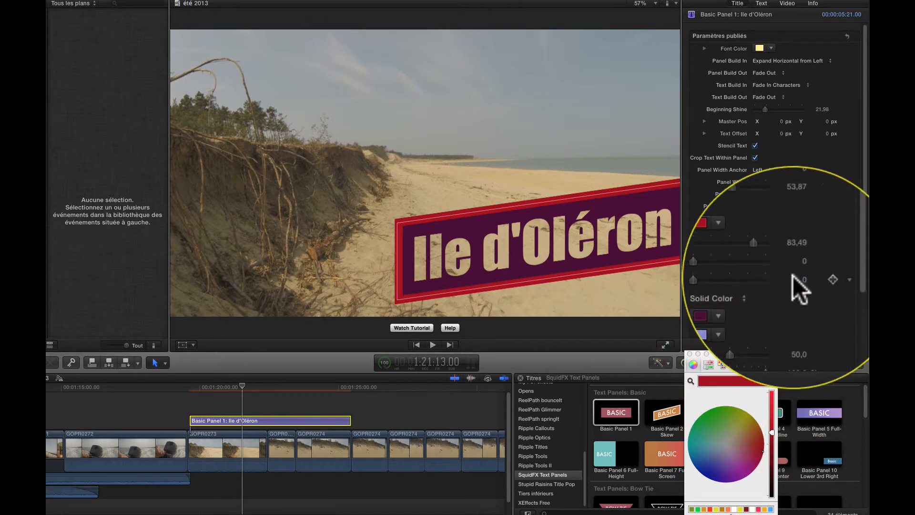
Step: Set Outline Bevel and Outline Shadow to 100, Gradient Size to 55.1, and reduce Outline Width to 0 after trying 54.5
left_click_drag(758, 255, 764, 251)
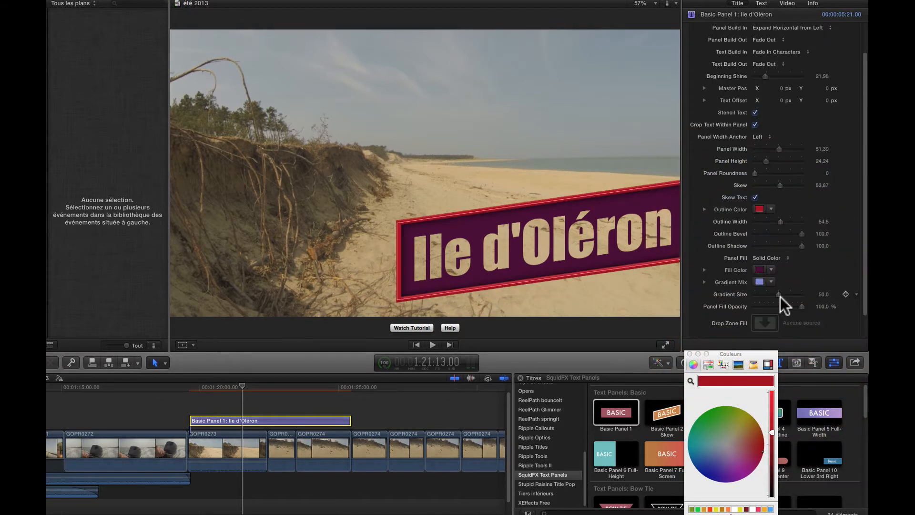
mouse_move(779, 297)
left_mouse_down()
mouse_move(750, 294)
mouse_move(780, 293)
left_mouse_up()
left_click_drag(779, 219, 708, 219)
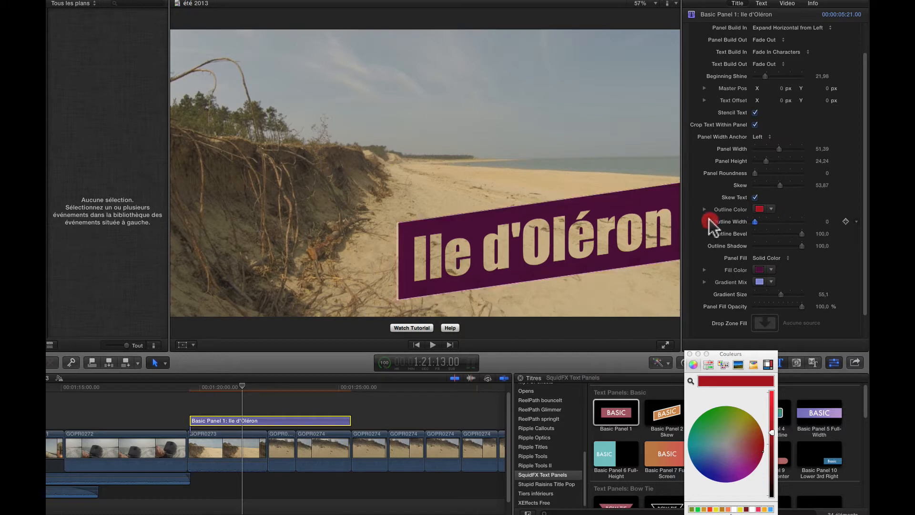
Step: Try Vertical Gradient as the Panel Fill, and switch it to Horizontal Gradient
left_click(780, 257)
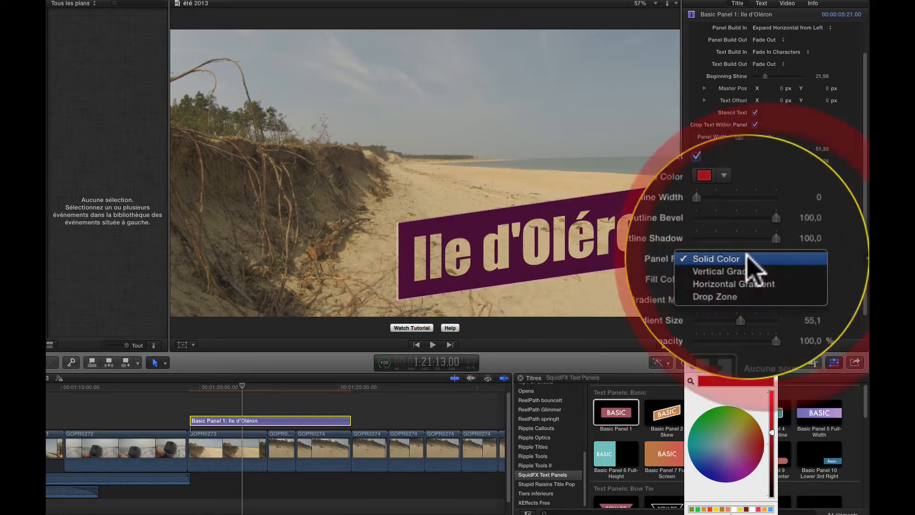
left_click(780, 265)
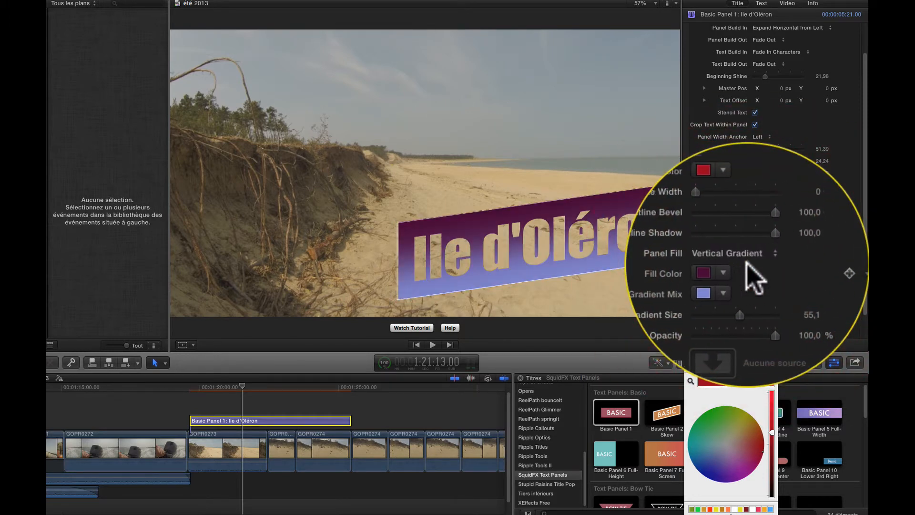
left_click(746, 260)
left_click(746, 265)
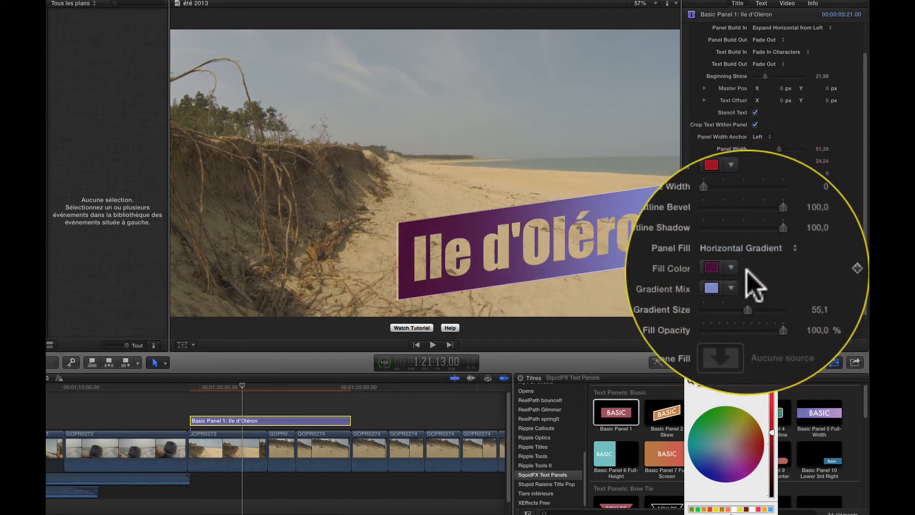
Step: Set the gradient's Gradient Mix to yellow, its Fill Color to dark green and Gradient Size to 82.41
left_click(743, 415)
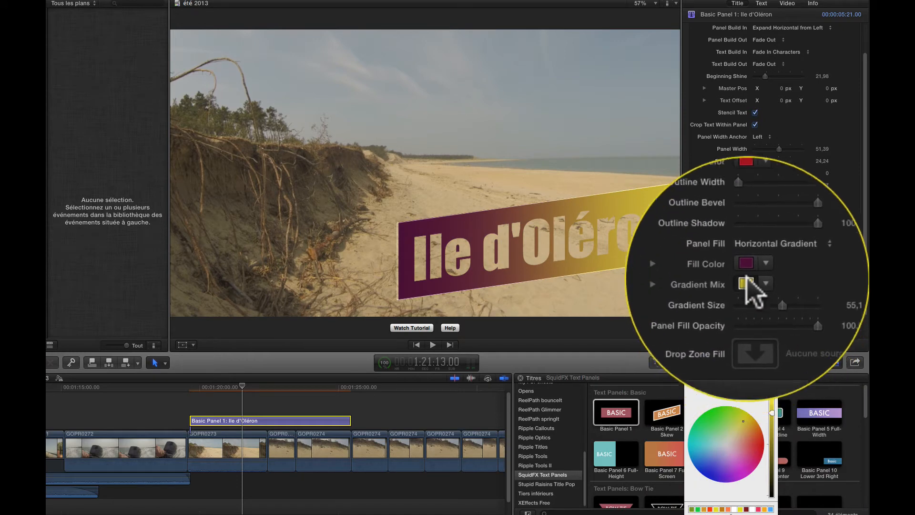
left_click(747, 269)
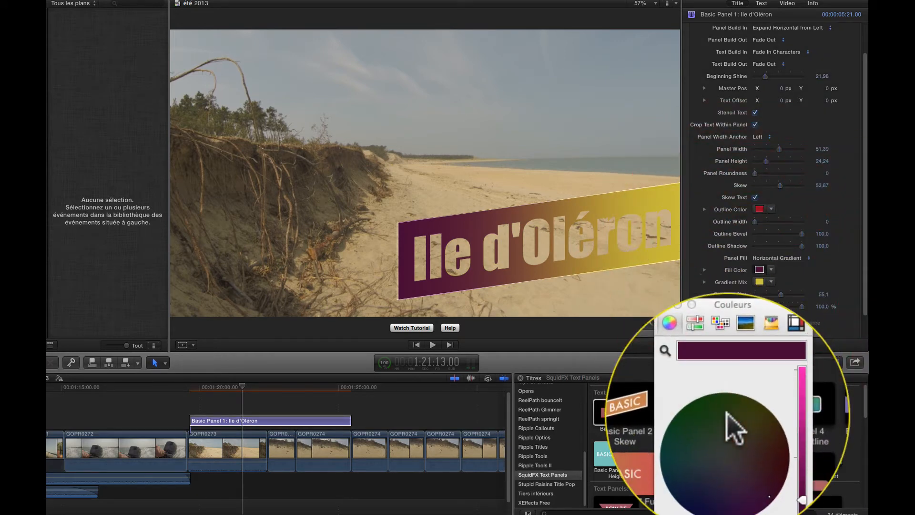
left_click(730, 423)
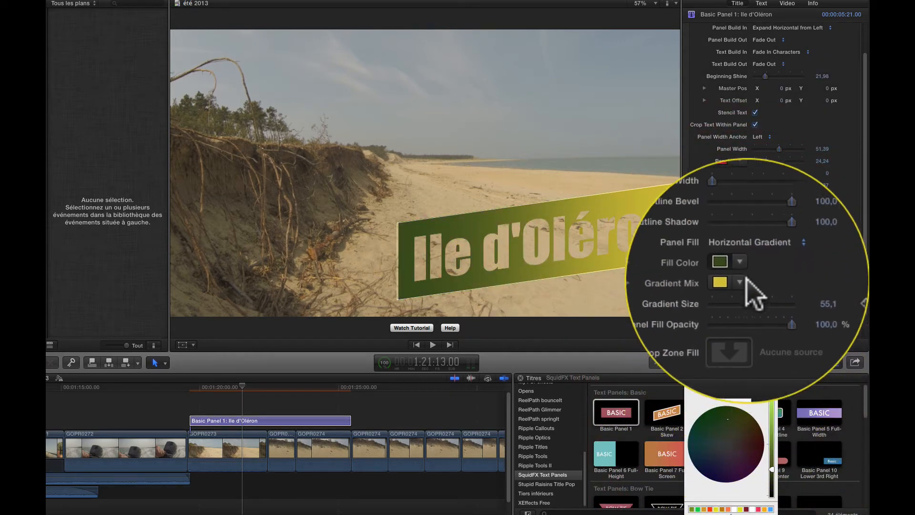
left_click_drag(747, 294, 744, 291)
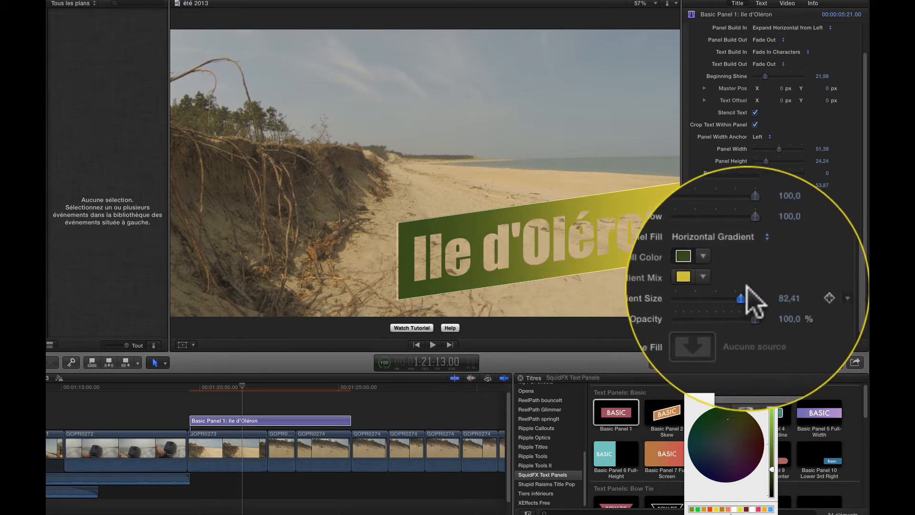
left_click_drag(760, 257, 814, 258)
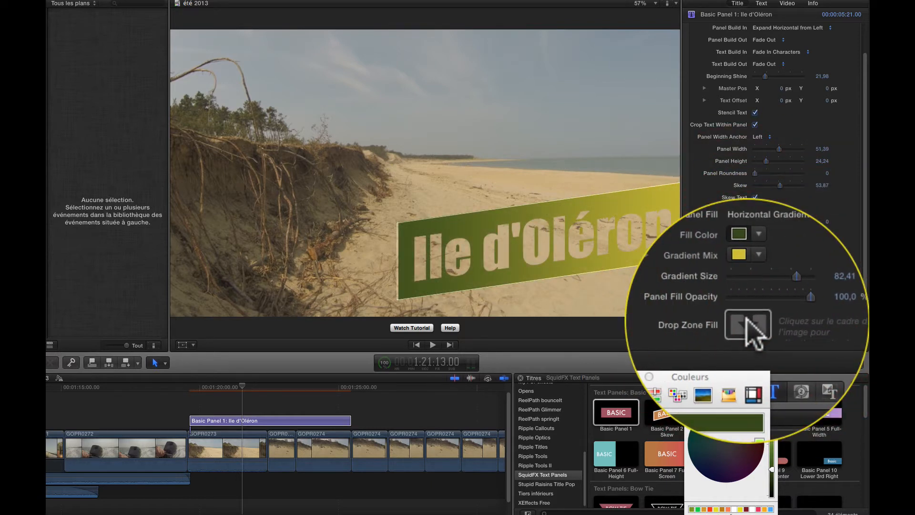
Step: Switch Panel Fill to Drop Zone and apply the GOPR0272 boat clip from the timeline as the drop zone source
left_click(749, 259)
left_click(746, 263)
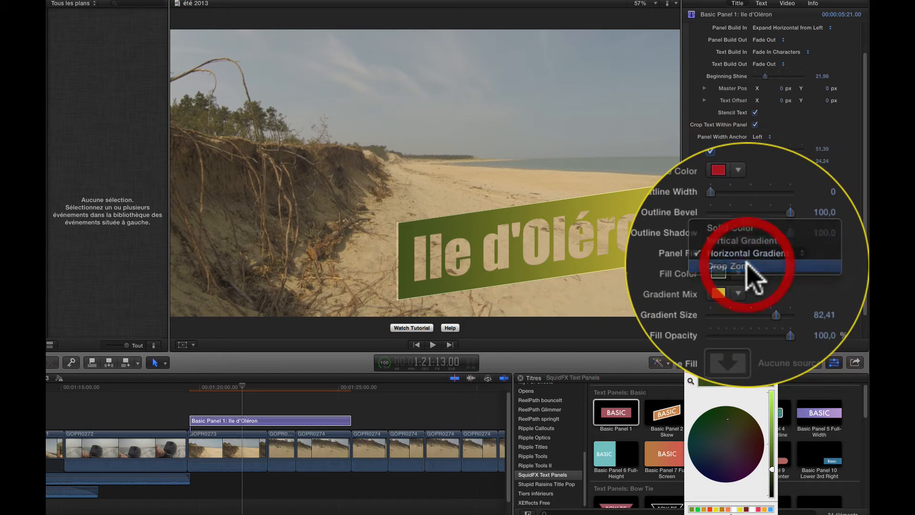
scroll(762, 283, "down", 3)
left_click(767, 294)
left_click(64, 450)
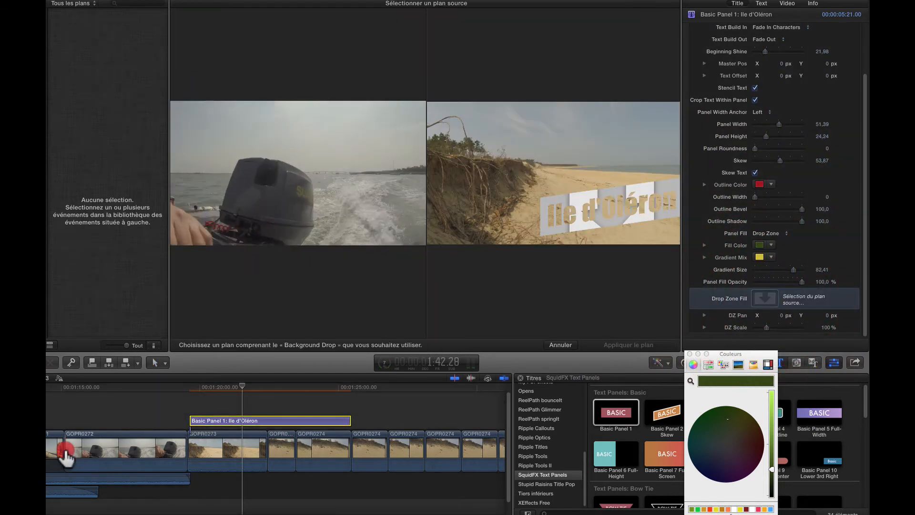
left_click(647, 344)
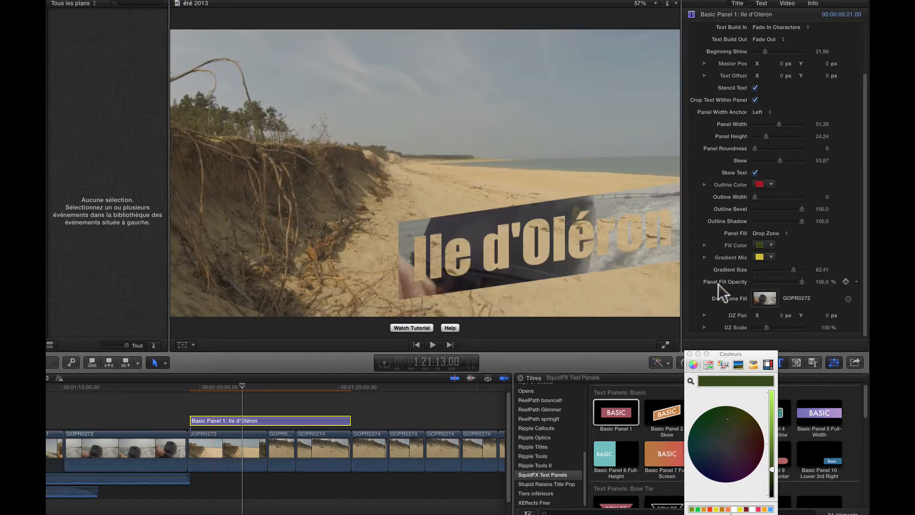
Step: Set Panel Fill to Solid Color with a dark greyish-brown Fill Color, and deselect the title
left_click(785, 233)
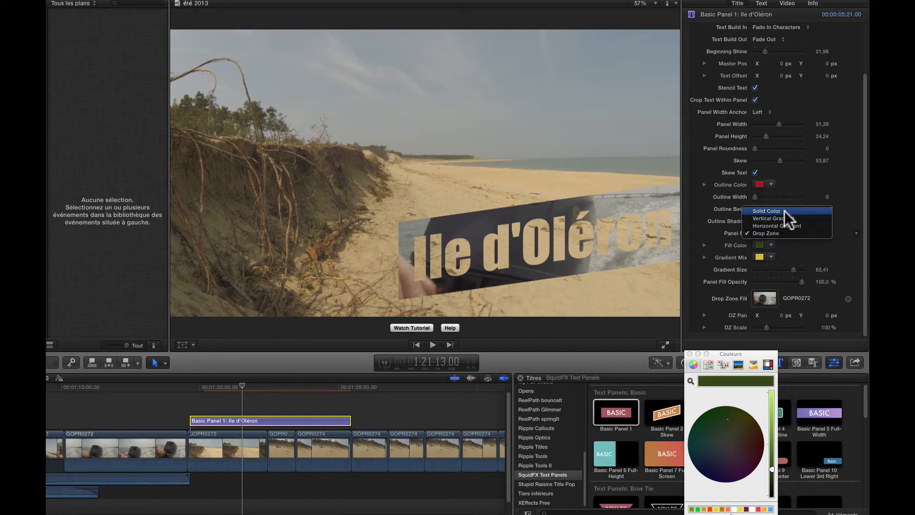
left_click(784, 211)
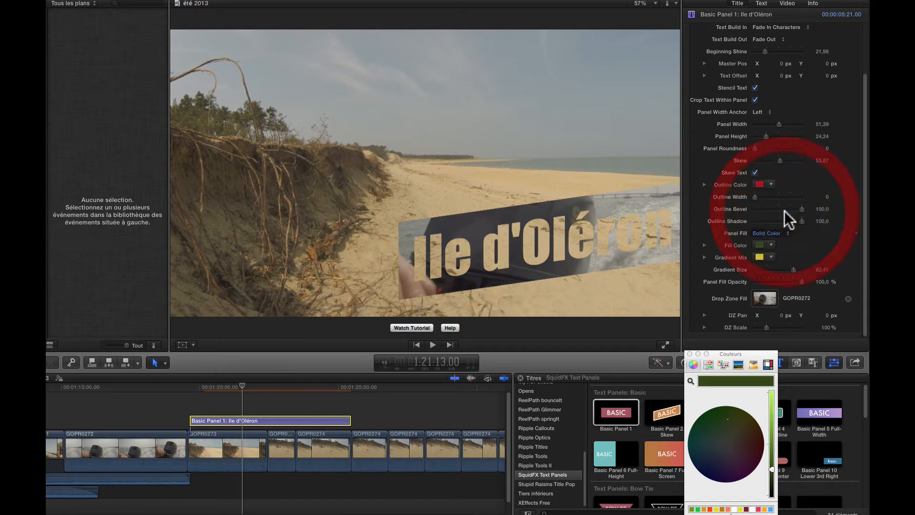
left_click(758, 244)
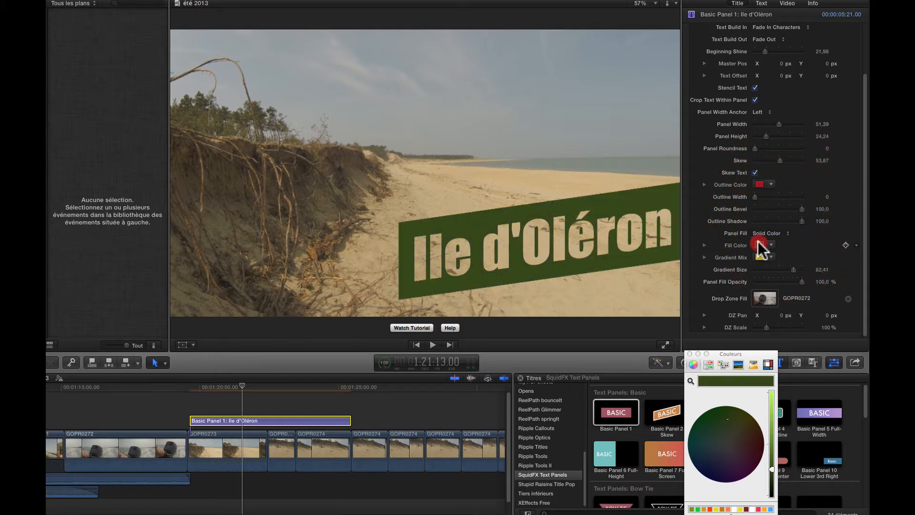
left_click(736, 443)
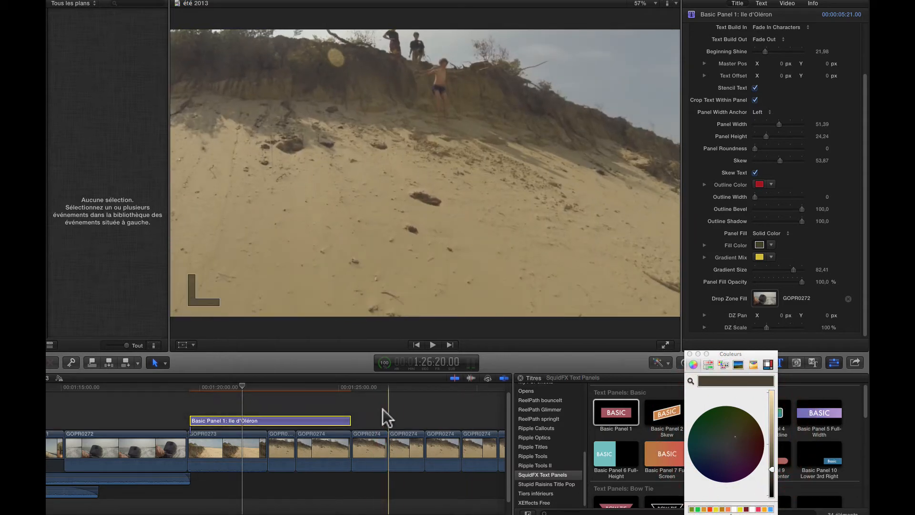
left_click(384, 410)
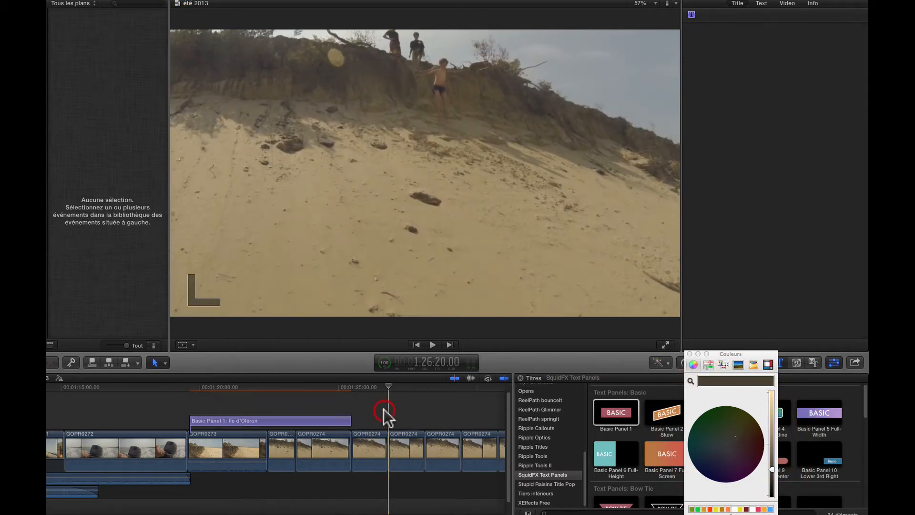
left_click(688, 353)
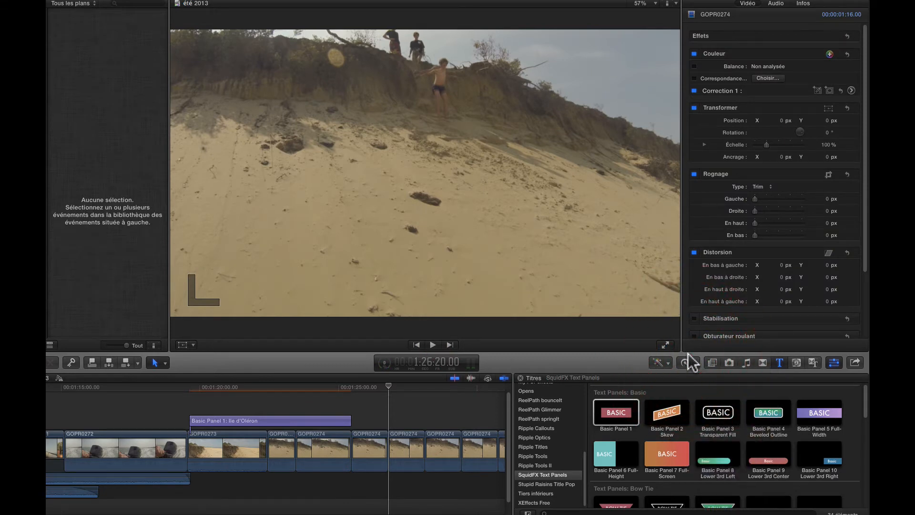
Step: Browse the SquidFX Text Panels titles in the Basic, Bow Tie and Pointer groups
left_click(617, 419)
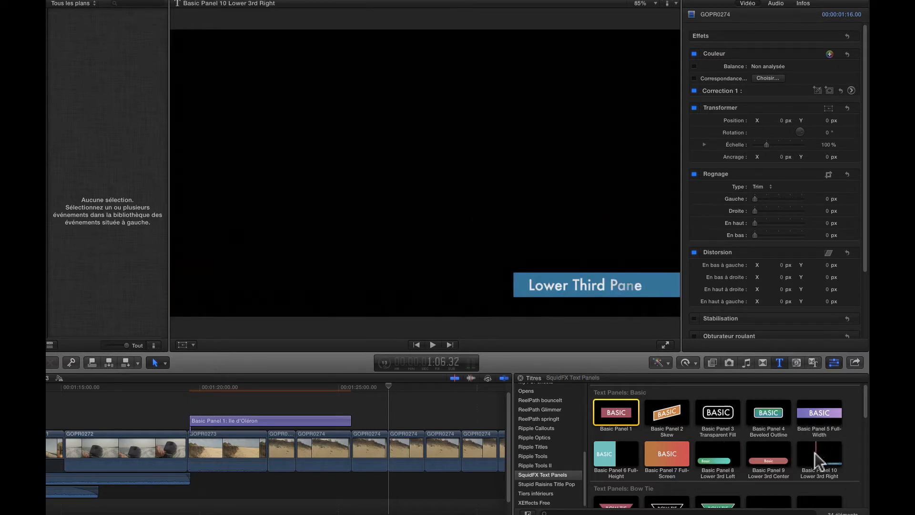
scroll(814, 453, "down", 5)
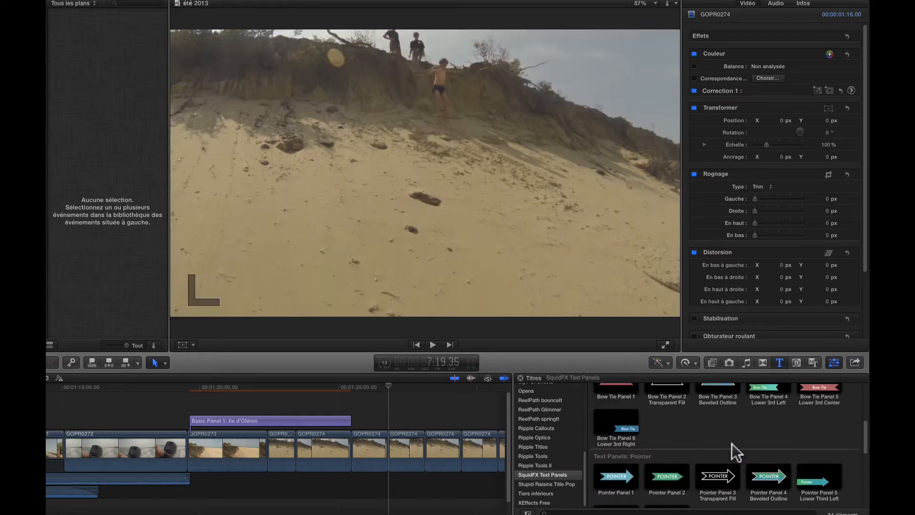
scroll(625, 441, "up", 3)
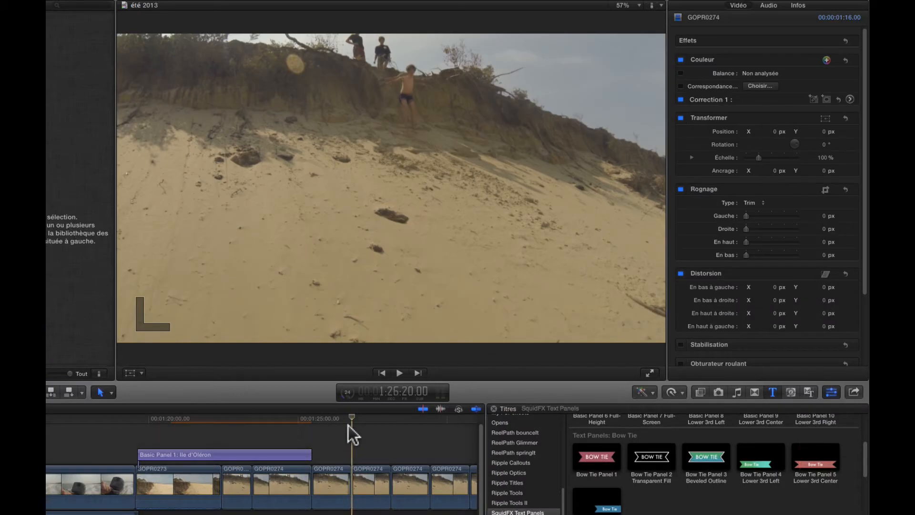
Step: Mark a timeline range over the GOPR0274 jumping clips from 1:26:20 to 1:30:19
left_click(352, 414)
key("x")
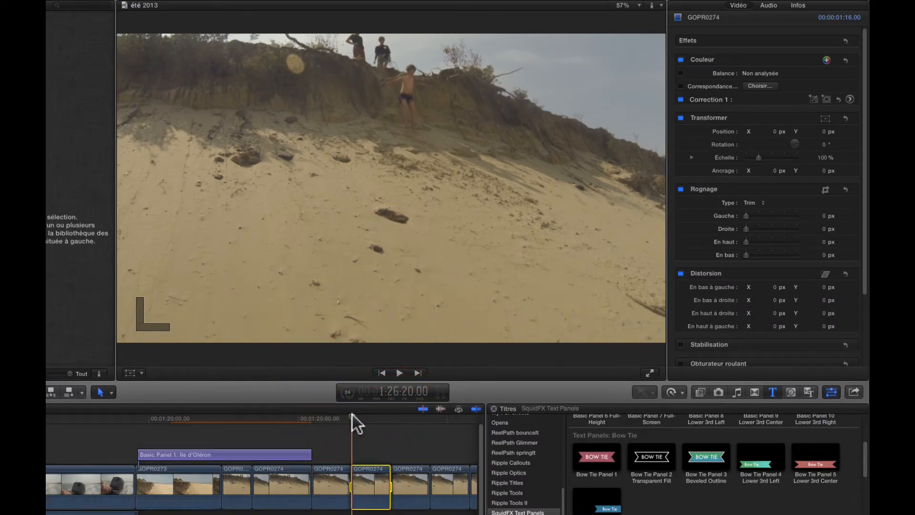
scroll(402, 424, "right", 3)
scroll(403, 425, "right", 5)
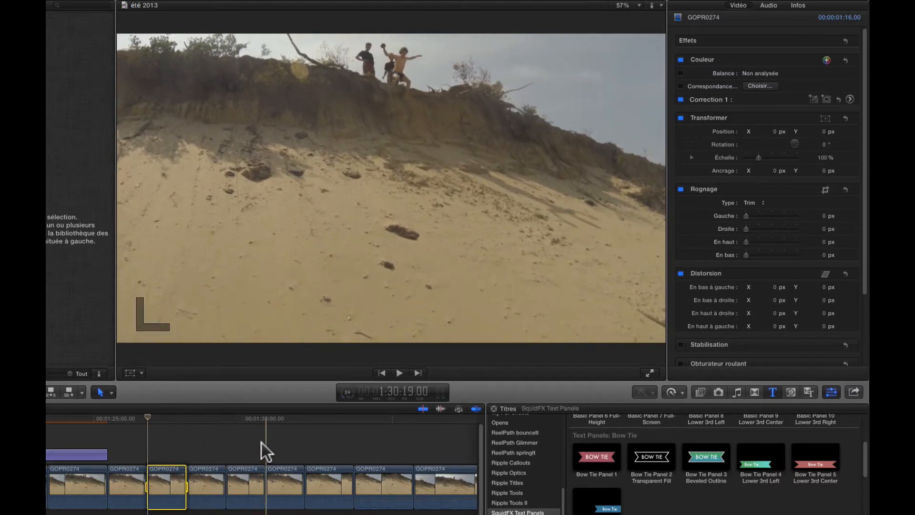
key("o")
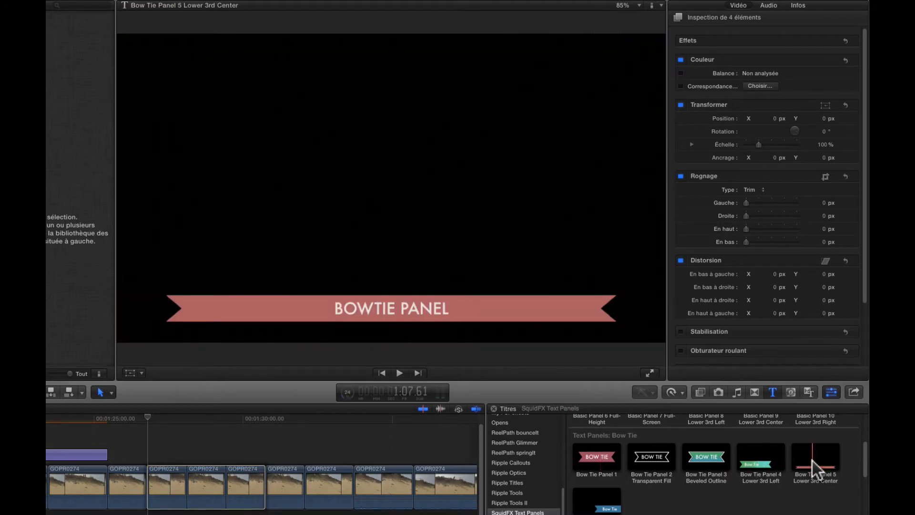
Step: Connect the Bow Tie Panel 5 Lower 3rd Center title over the marked range and play it back
left_click(812, 461)
key("q")
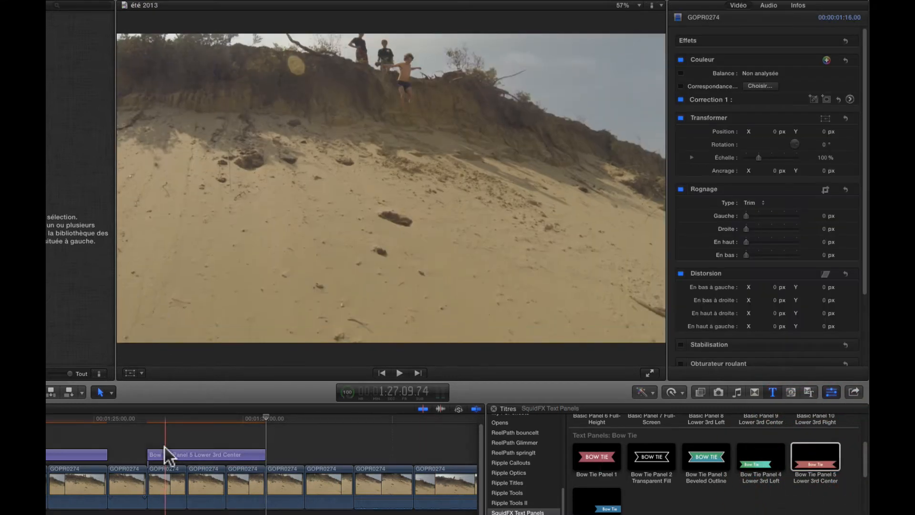
scroll(138, 427, "left", 3)
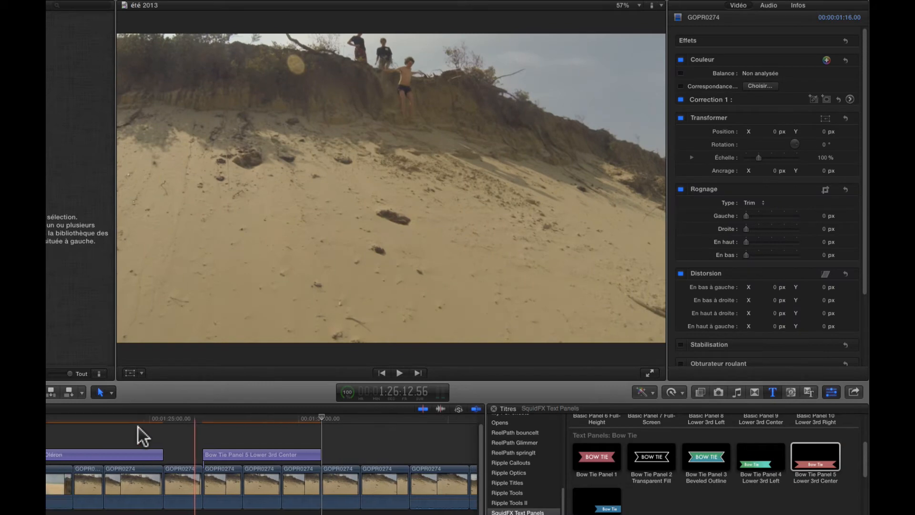
key("space")
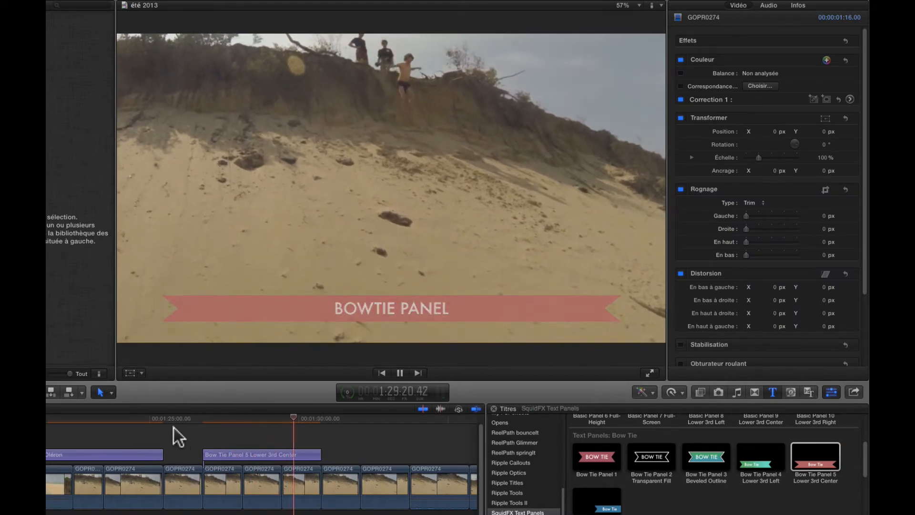
key("space")
Step: Replace the Bow Tie Panel 5 title's text with "ralenti" followed by the jumper's first name
left_click(248, 418)
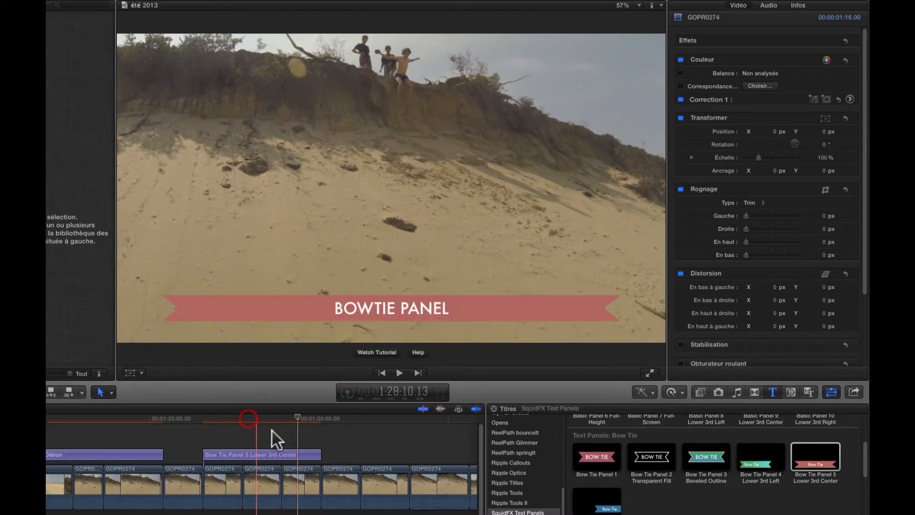
left_click(254, 461)
left_click(752, 6)
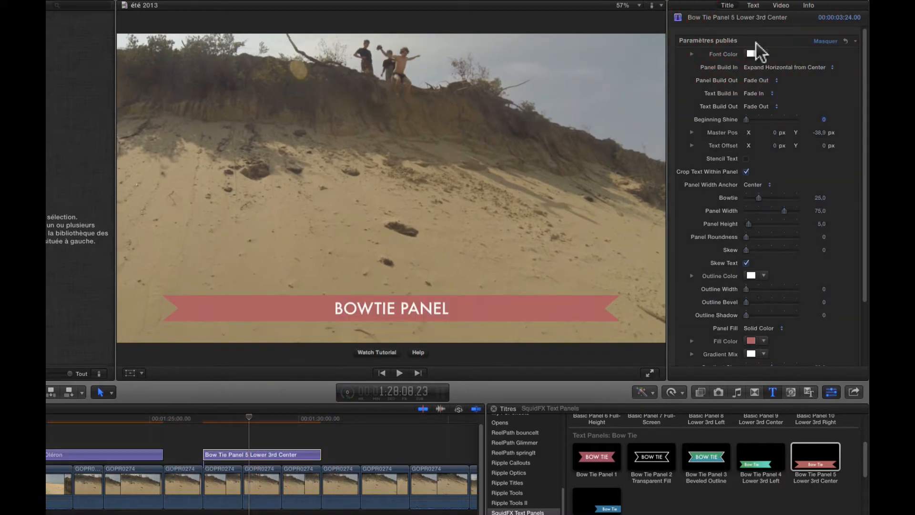
left_click(757, 4)
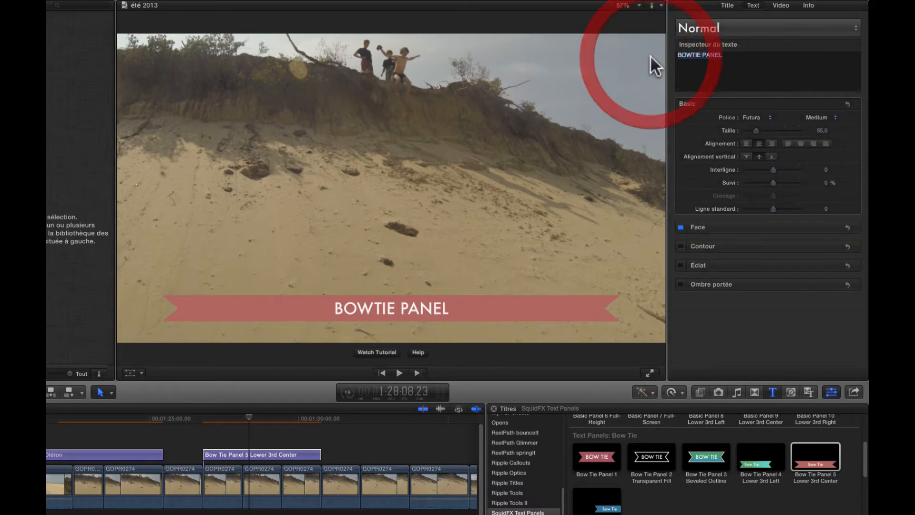
type("rale,nti Bruno")
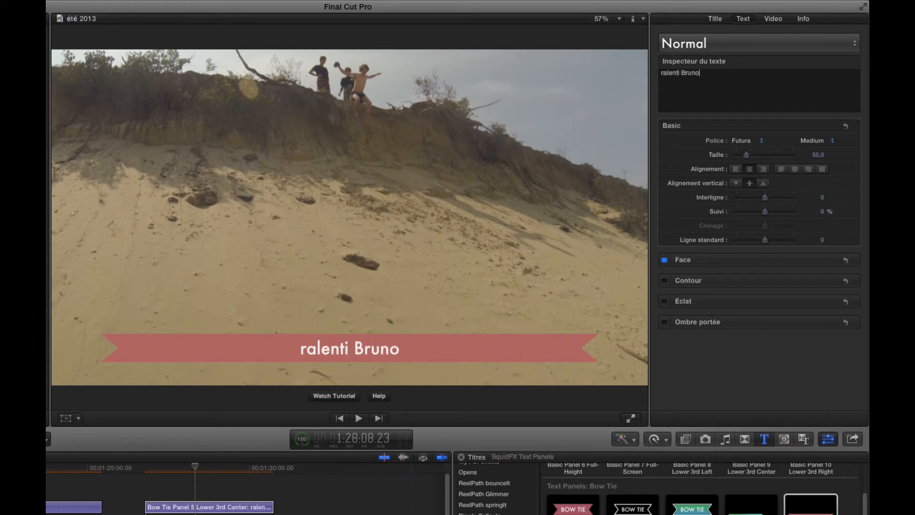
Step: Play back the edited Bow Tie title from just before its start at about 1:26:12
left_click(134, 469)
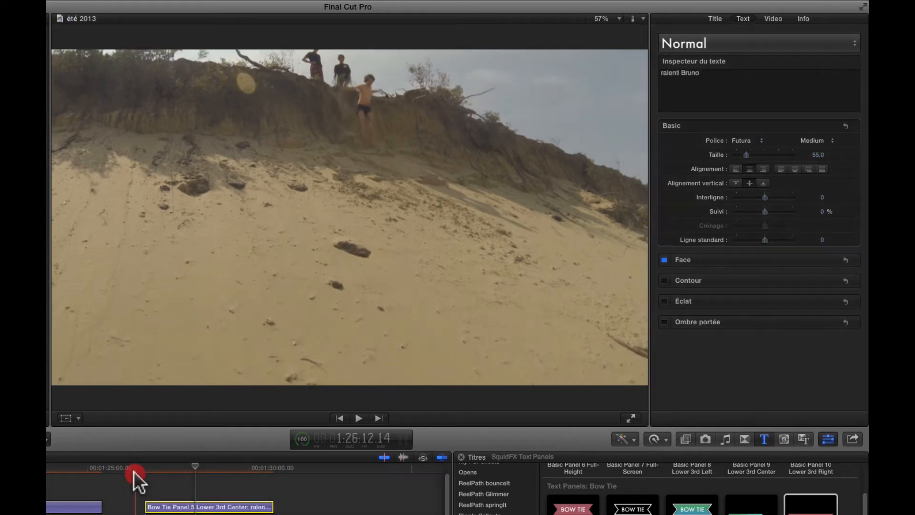
key("space")
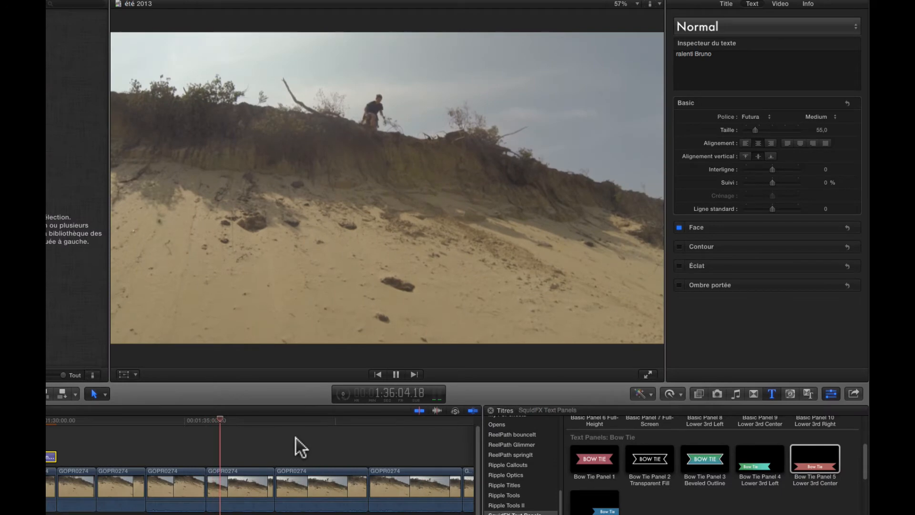
key("space")
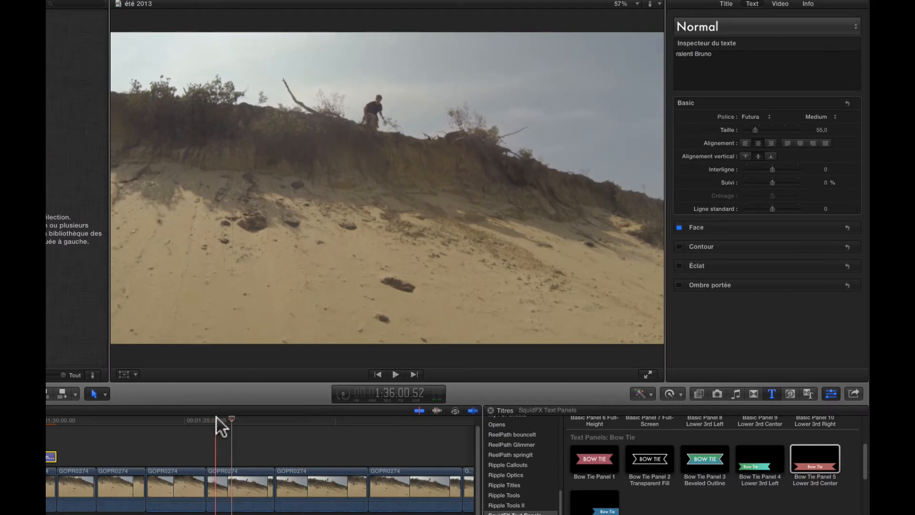
Step: Mark the two GOPR0274 clips from 1:35:18 to 1:41:03 and connect the Retro Panel 5 Lower 3rd Center title over them
left_click_drag(211, 420, 202, 424)
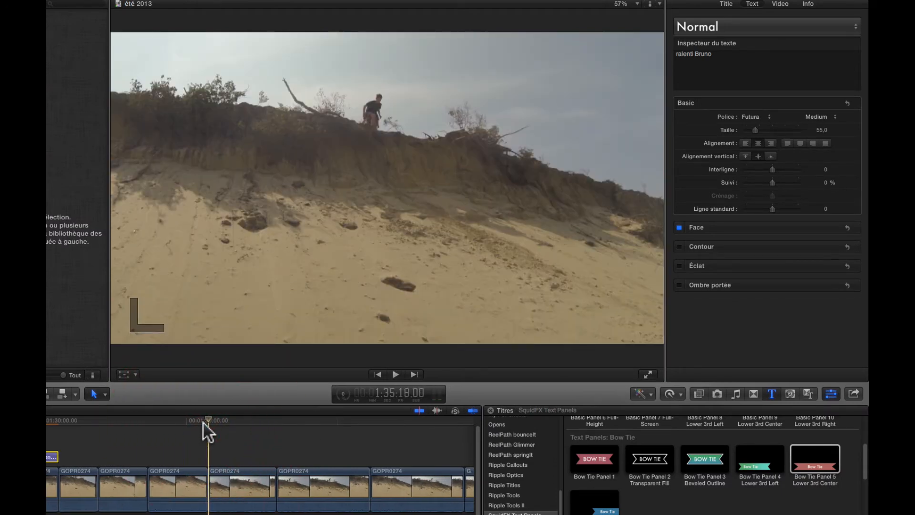
scroll(659, 465, "down", 5)
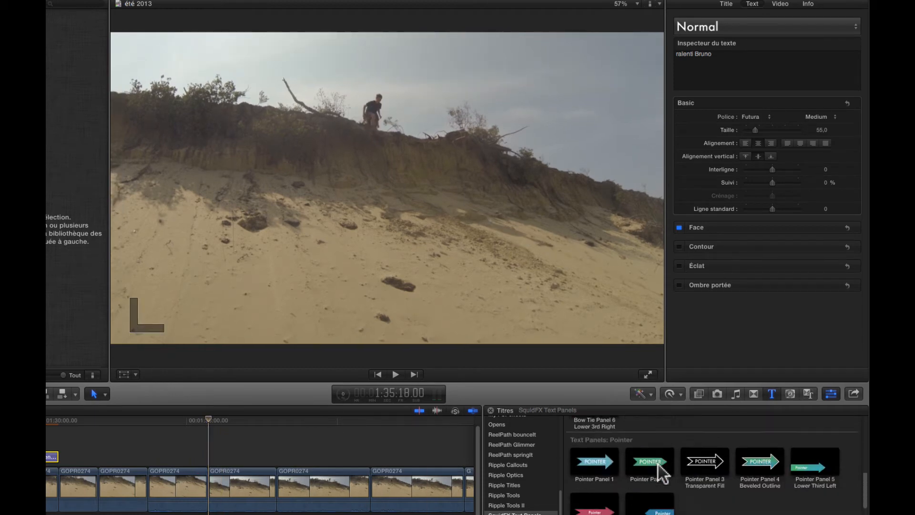
scroll(659, 465, "down", 4)
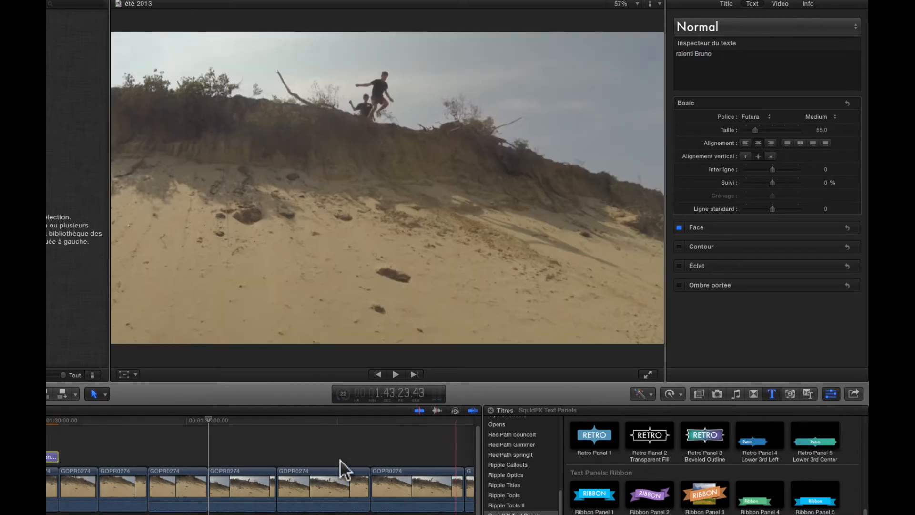
key("x")
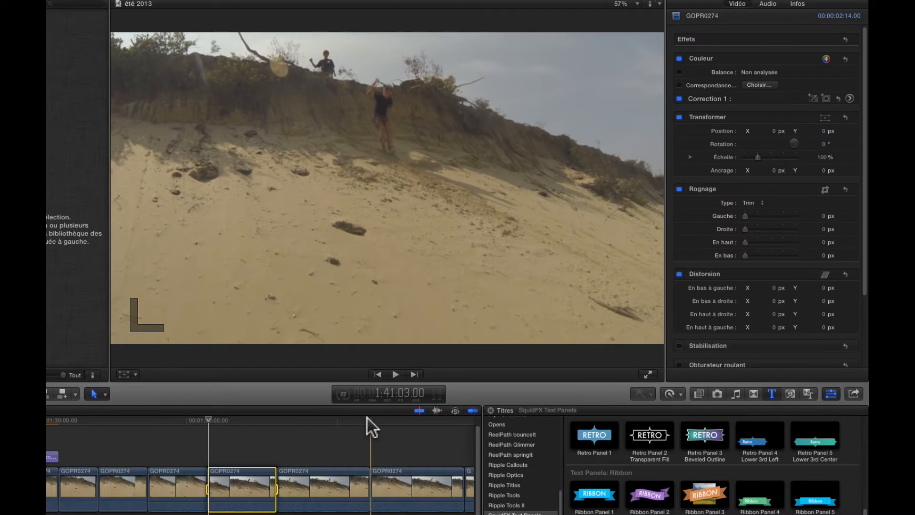
key("o")
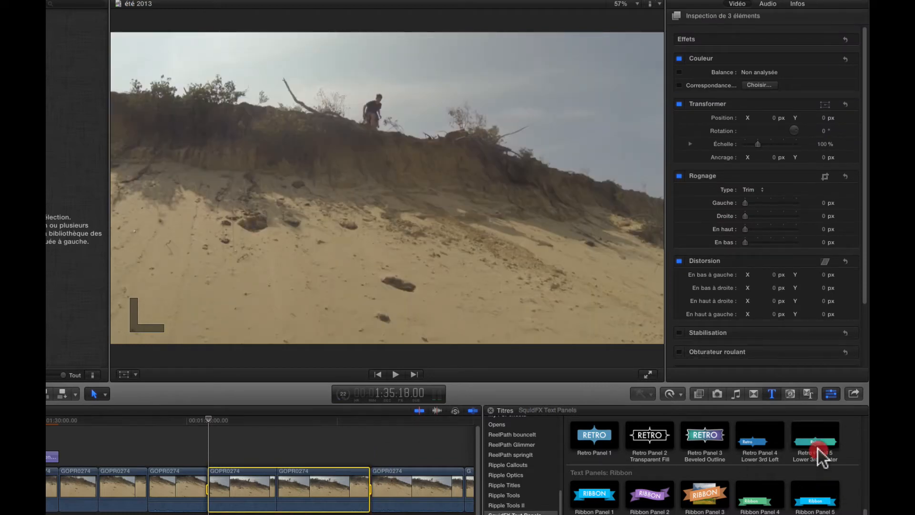
double_click(817, 447)
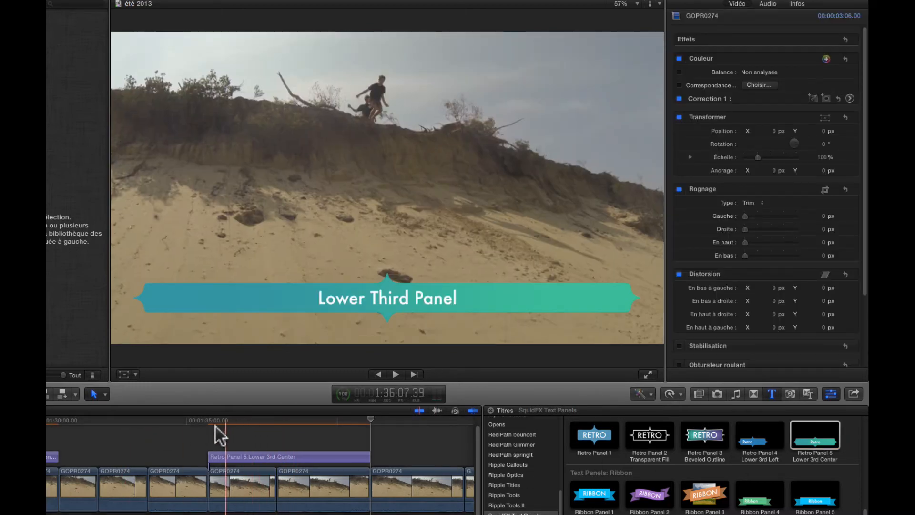
Step: Preview the Retro title's opening and replace its text with "Ralenti" followed by the second jumper's first name
key("space")
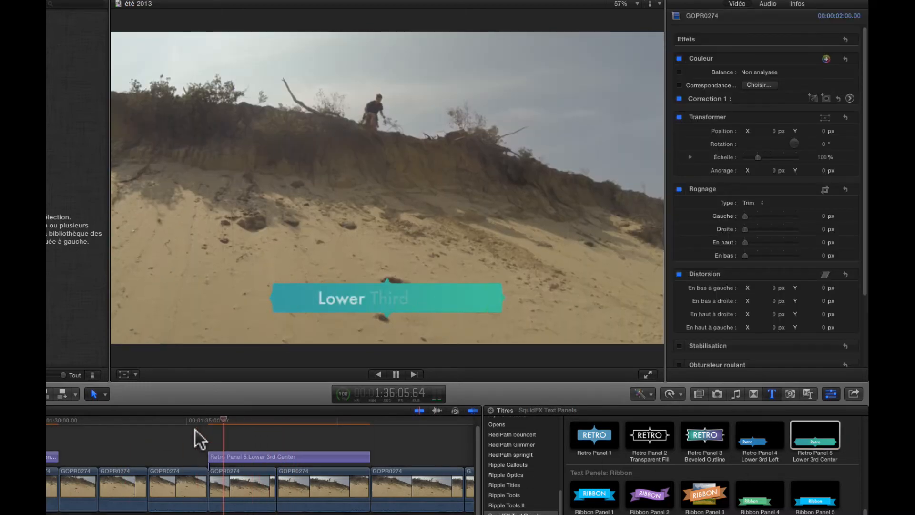
key("space")
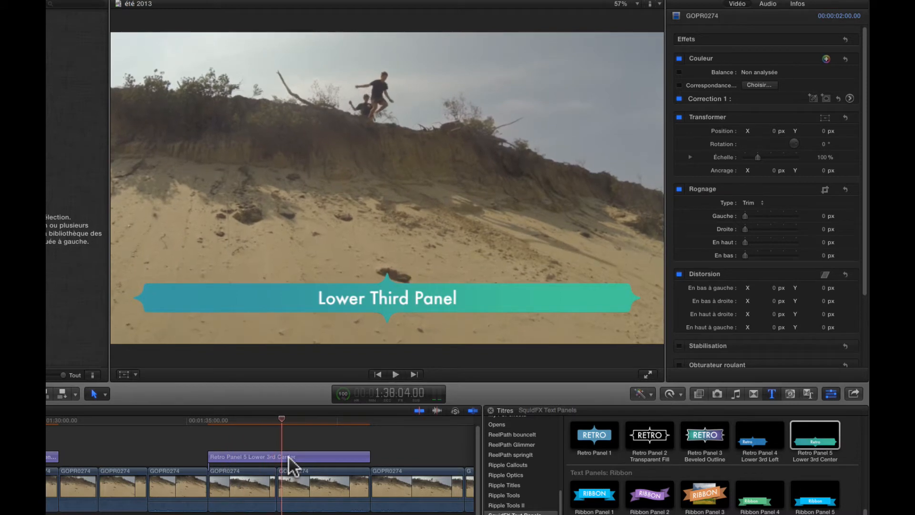
left_click(288, 458)
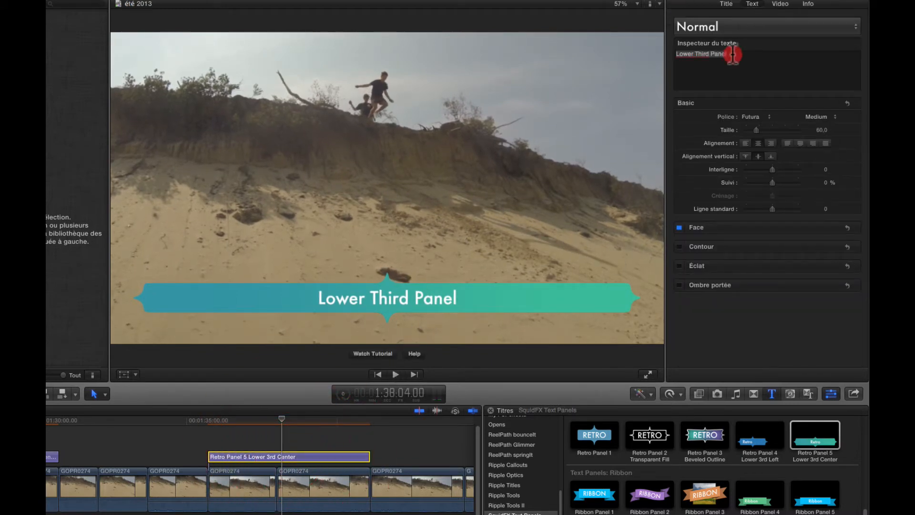
left_click_drag(733, 53, 663, 59)
type("Ralenti Jean-Gabriel")
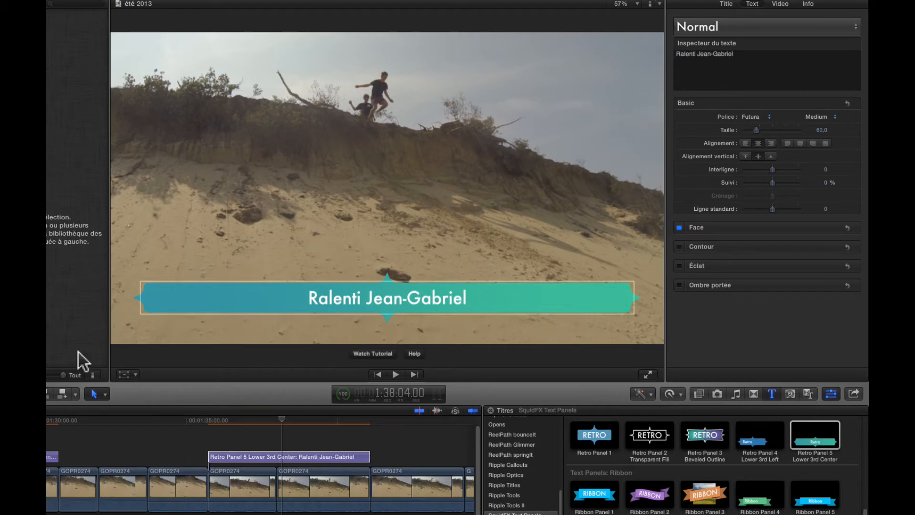
Step: Finish the text edit and play the Retro title back from before its start
key("Escape")
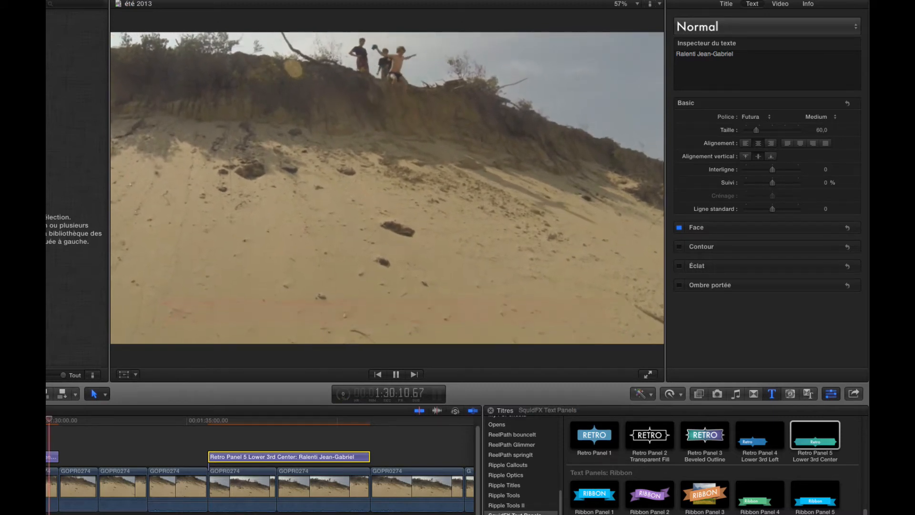
left_click(167, 422)
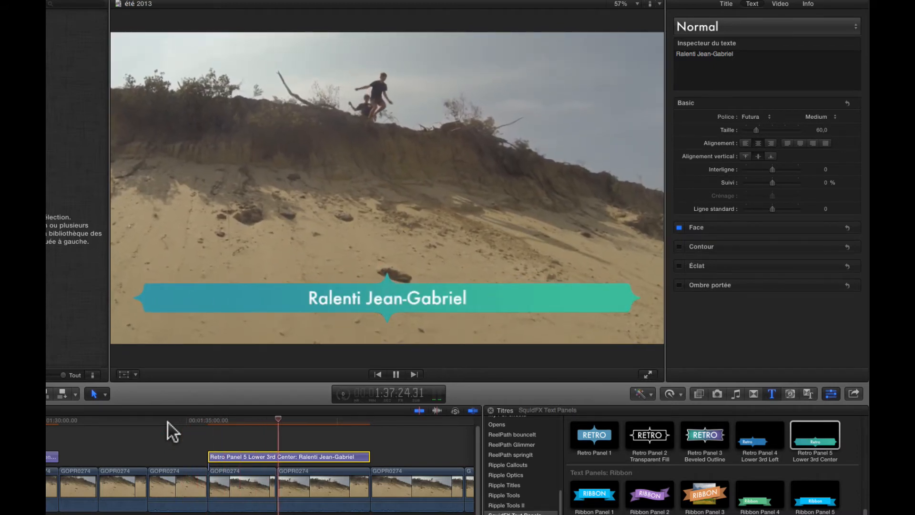
key("space")
Step: Set both Panel Build In and Text Build In of the Retro title to Fade In
left_click(318, 456)
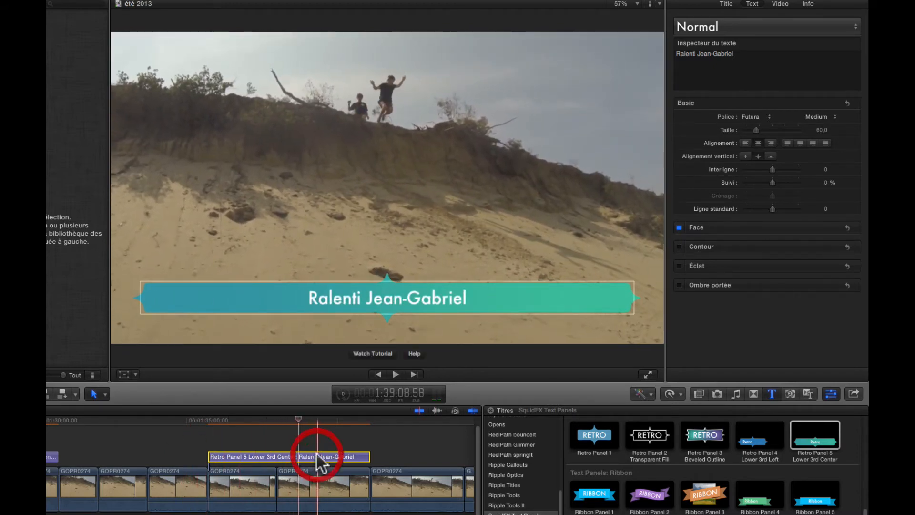
left_click(730, 4)
left_click(790, 66)
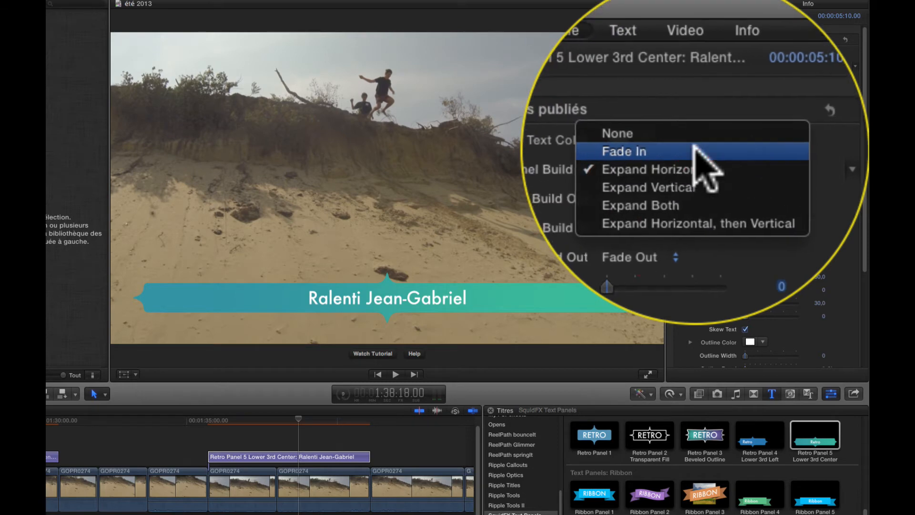
left_click(695, 150)
left_click(696, 157)
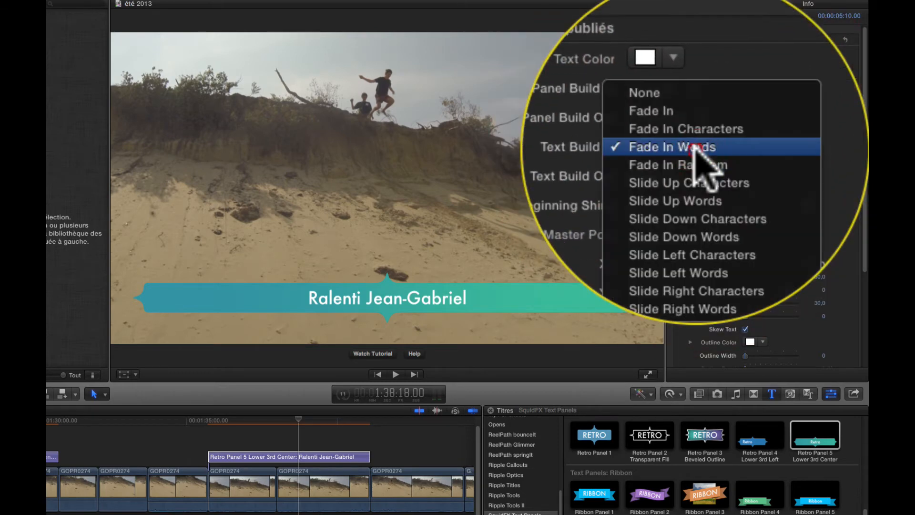
left_click(694, 140)
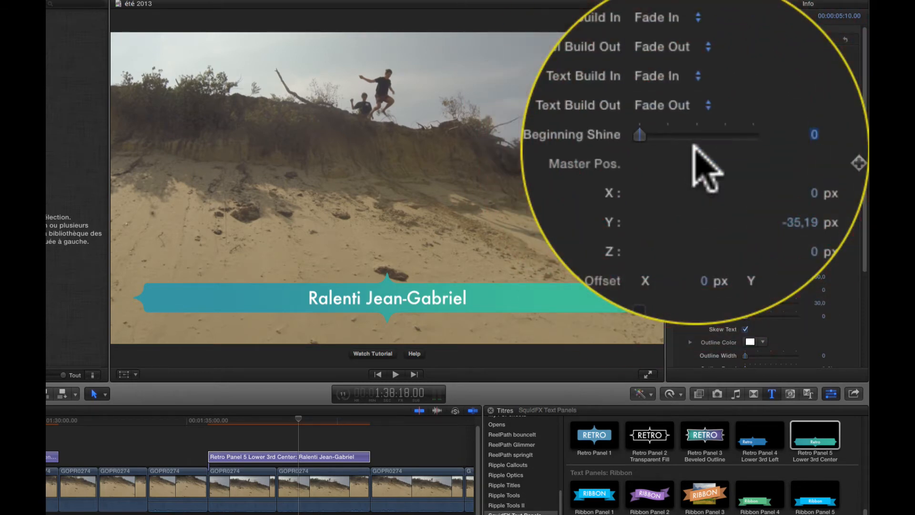
Step: Set the Retro title's Beginning Shine to 42.96 and leave Stencil Text off
left_click(766, 119)
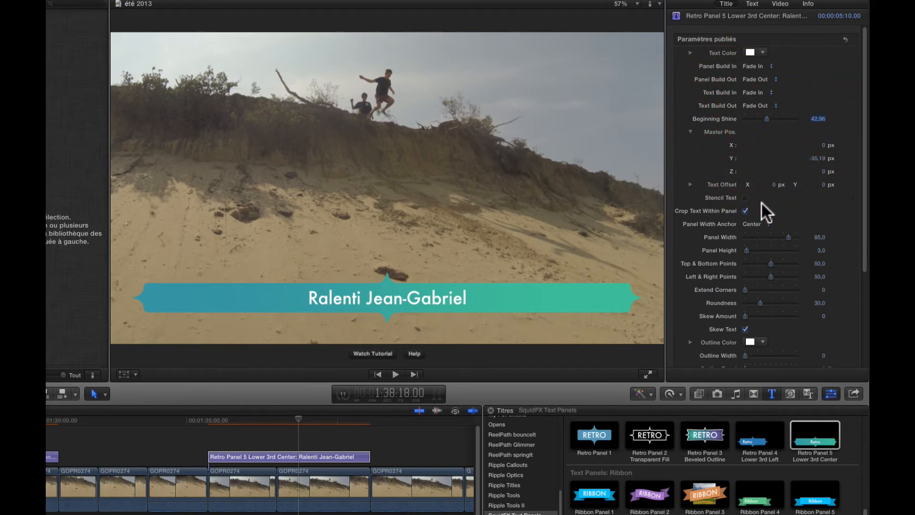
scroll(762, 202, "down", 2)
scroll(757, 211, "down", 2)
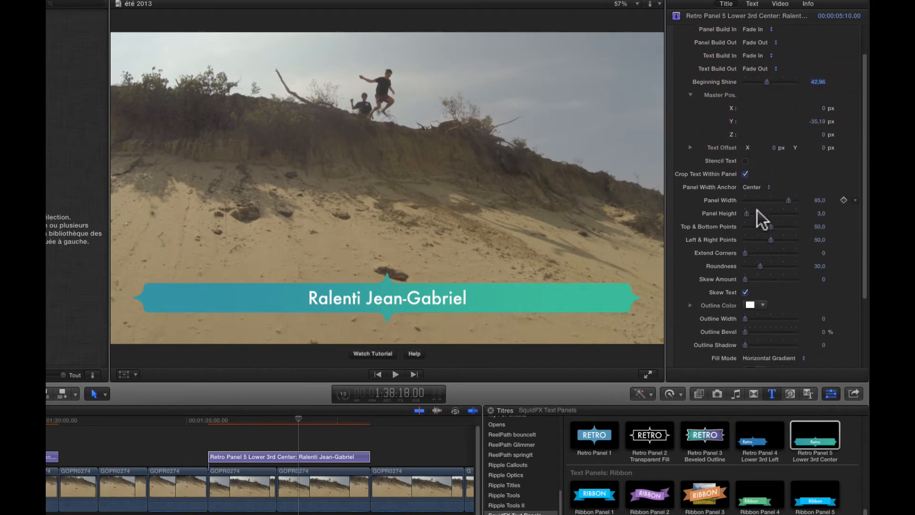
left_click(745, 160)
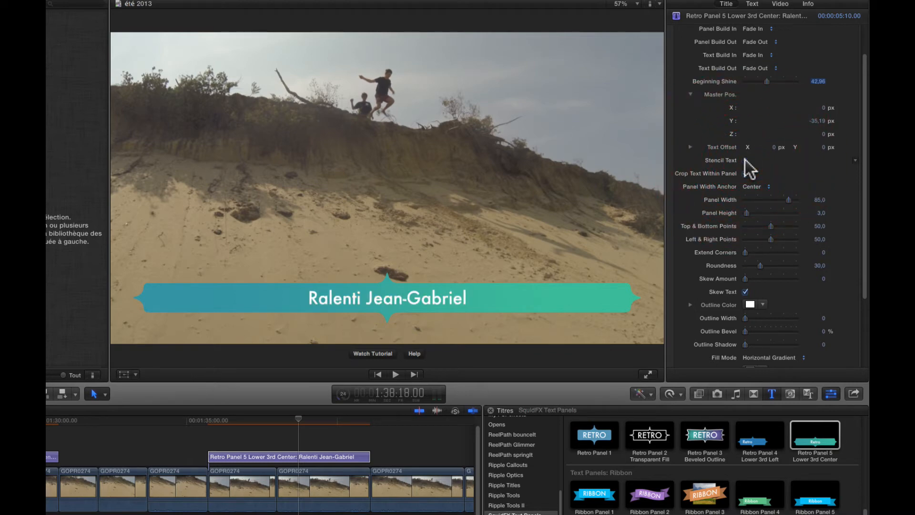
Step: Give the Retro panel a Vertical Gradient fill with an olive-yellow Color and a red Gradient Color
scroll(790, 238, "down", 5)
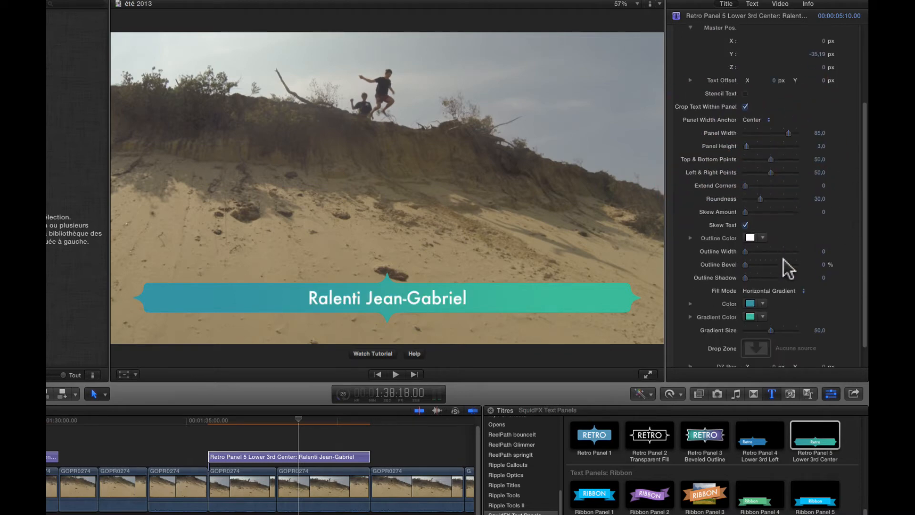
left_click(749, 304)
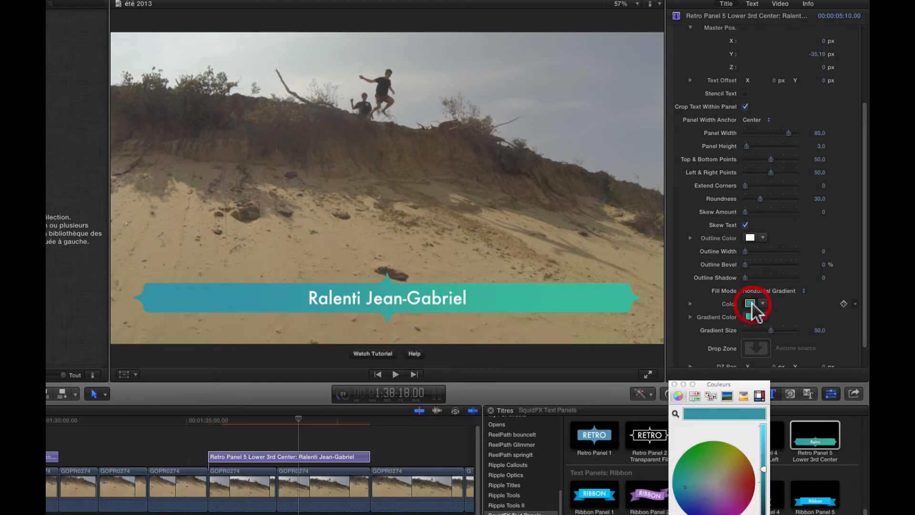
left_click(732, 455)
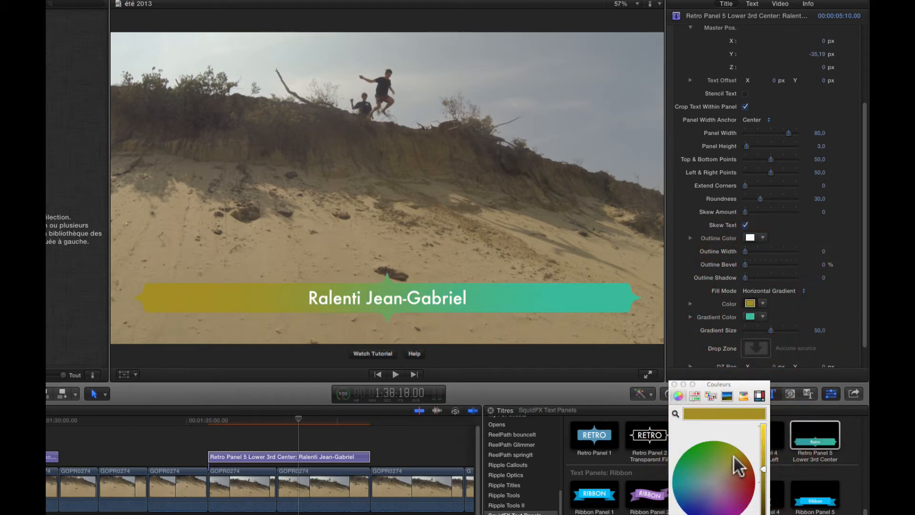
left_click(772, 291)
left_click(770, 300)
left_click(750, 317)
left_click_drag(743, 481, 749, 493)
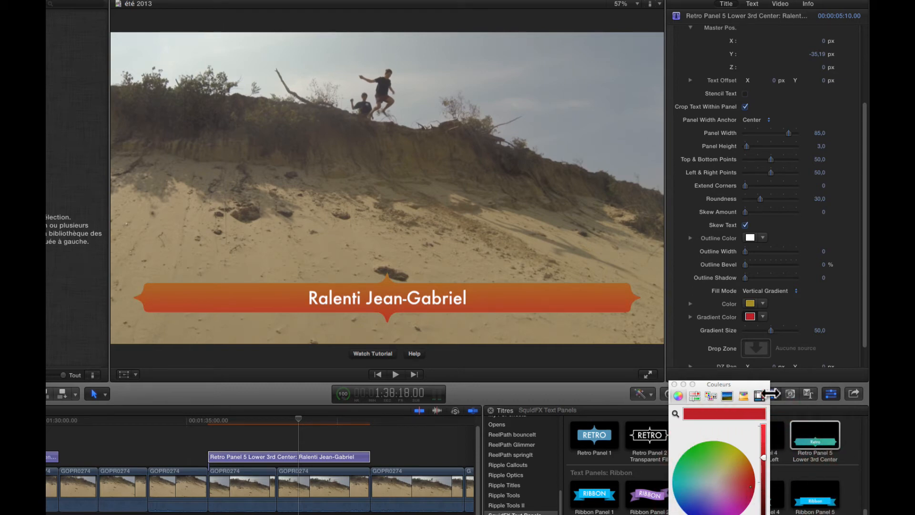
Step: Brighten the panel's Color to golden yellow and reduce Gradient Size to 11.98
left_click(753, 305)
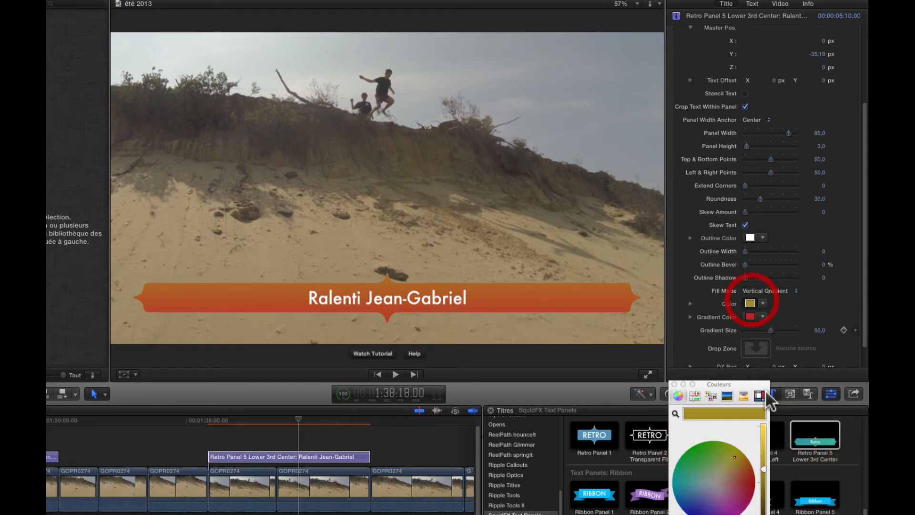
left_click(762, 435)
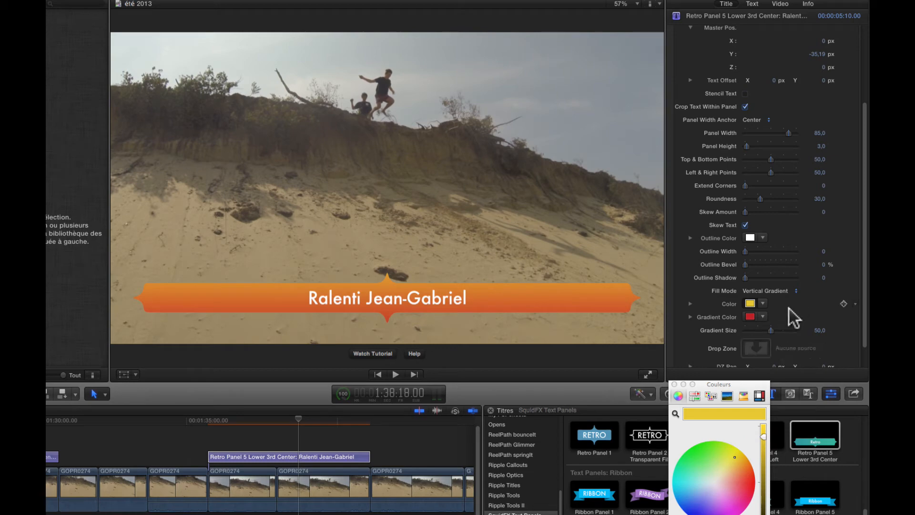
left_click_drag(771, 329, 749, 330)
left_click_drag(693, 325, 693, 327)
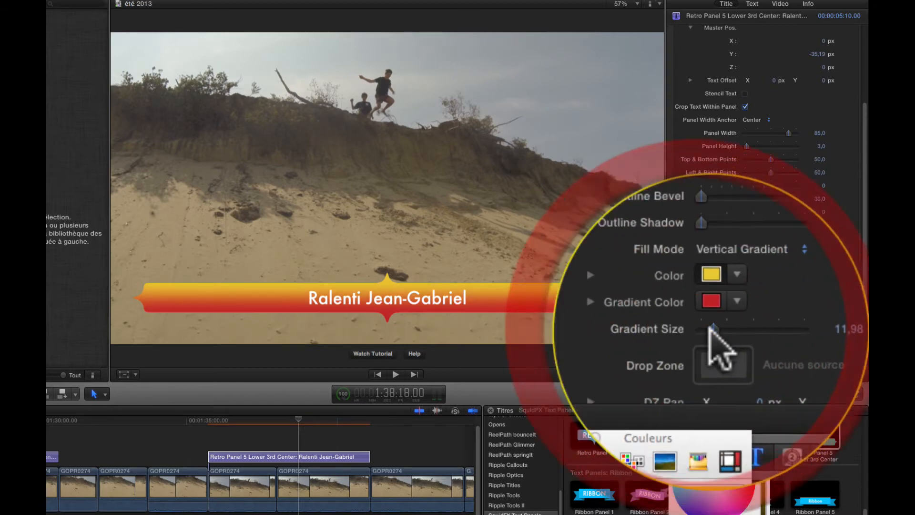
Step: Add a Ribbon Panel 2 Wavy title above the GOPR0275 water clip, starting at that clip's beginning
left_click(225, 455)
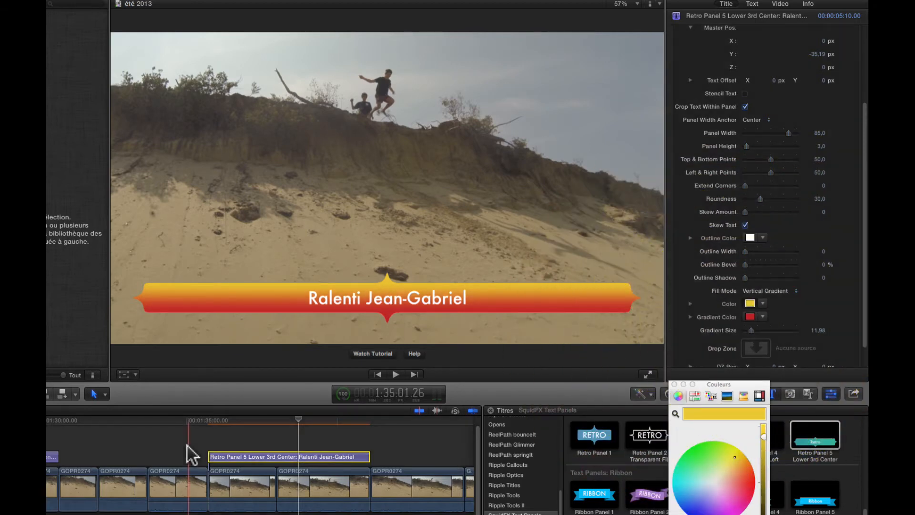
scroll(403, 445, "right", 10)
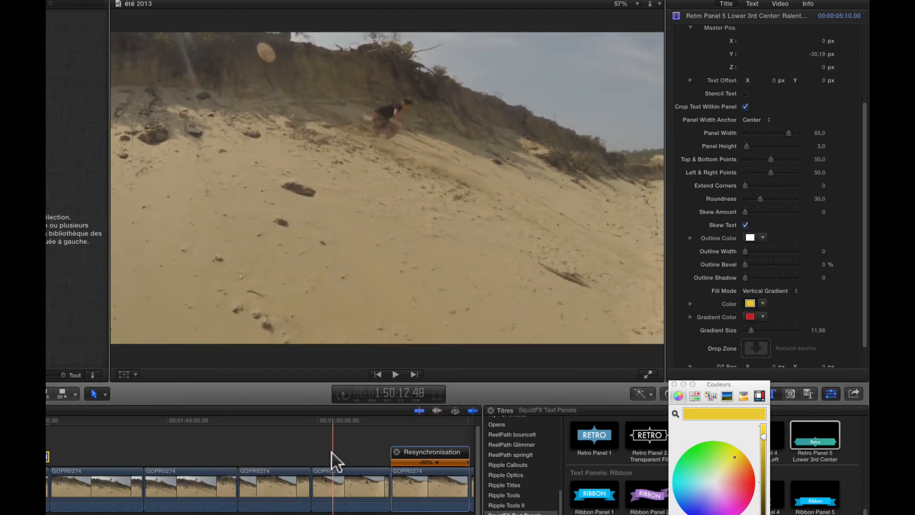
scroll(381, 460, "right", 10)
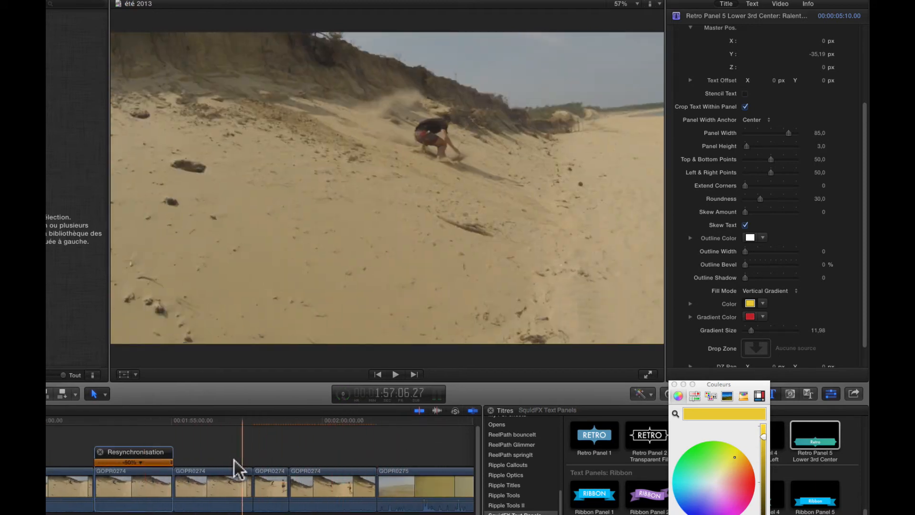
key("l")
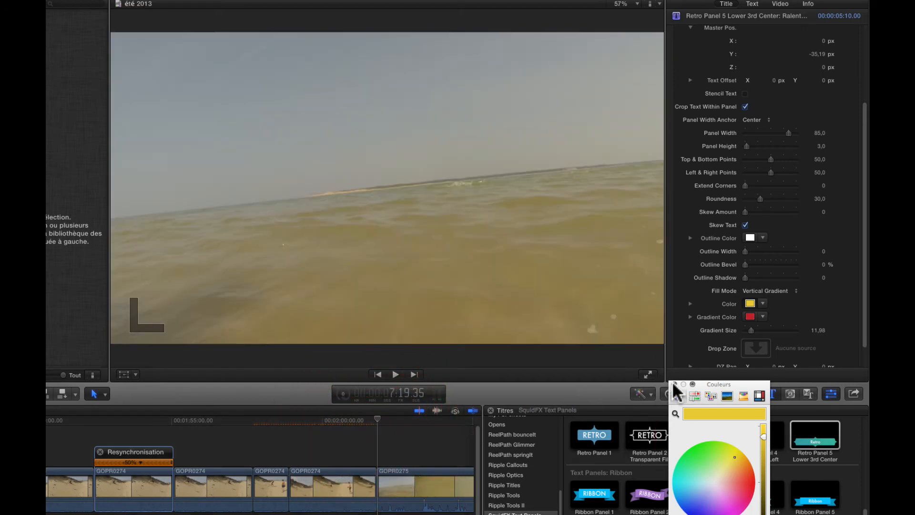
left_click(674, 384)
scroll(659, 466, "down", 5)
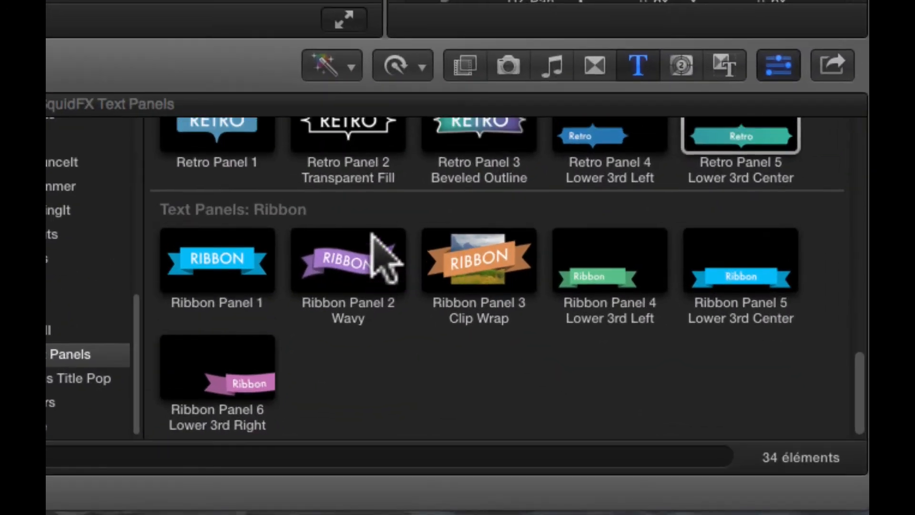
left_click(620, 481)
left_click_drag(632, 482, 604, 482)
mouse_move(243, 279)
left_mouse_down()
mouse_move(286, 471)
mouse_move(234, 466)
mouse_move(213, 435)
mouse_move(125, 431)
left_mouse_up()
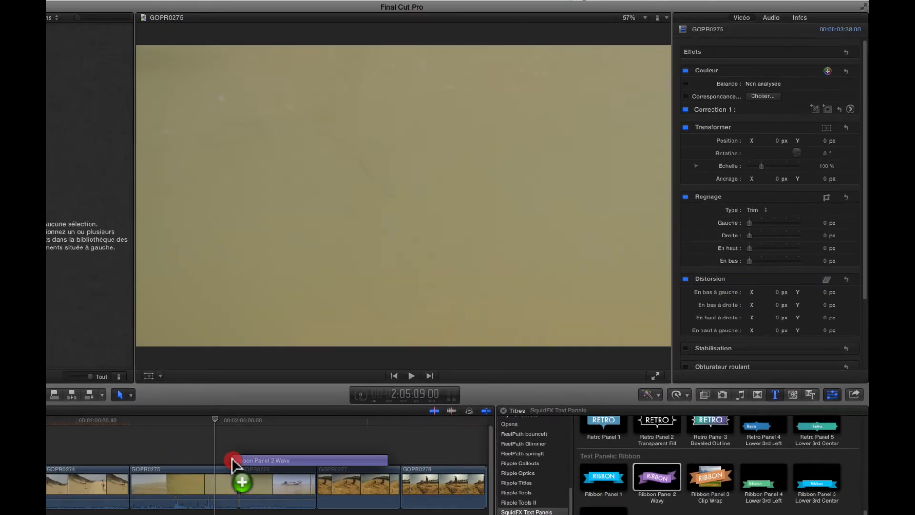
left_click_drag(153, 434, 135, 429)
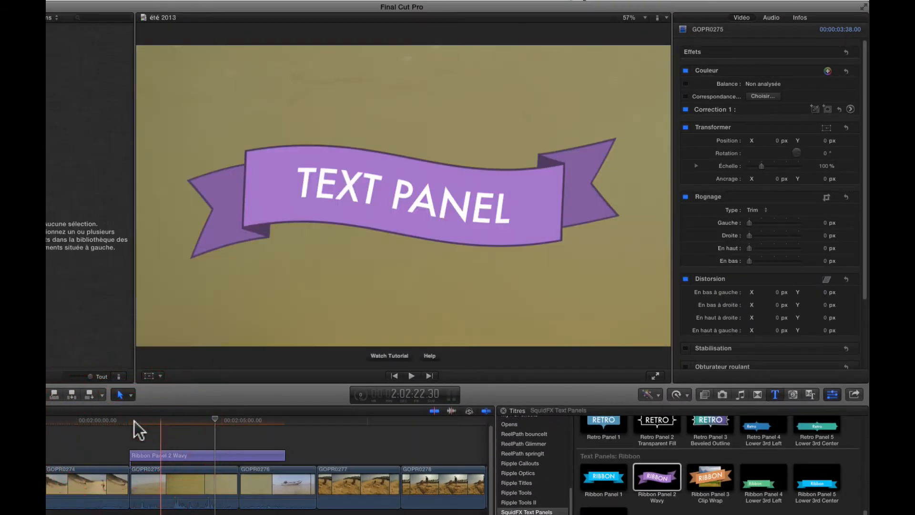
Step: Replace the Ribbon Panel 2 Wavy title's placeholder text with "Zodiac"
left_click(188, 418)
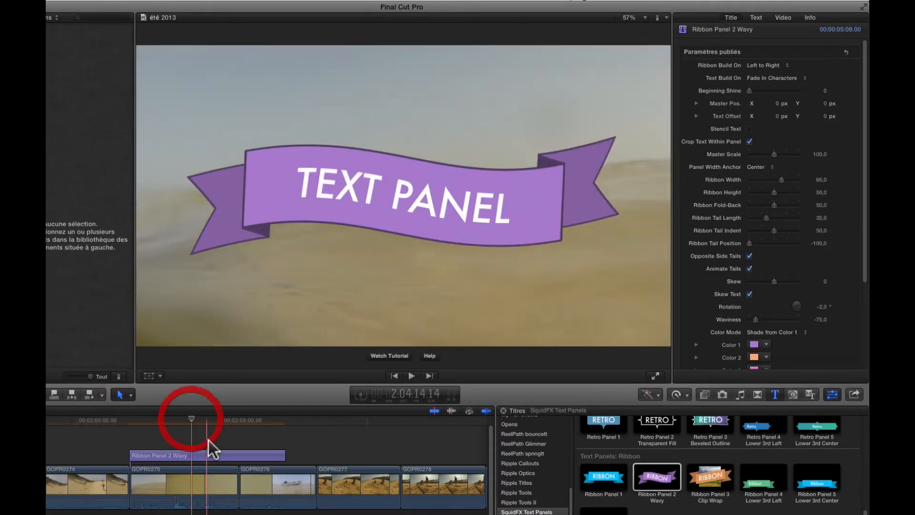
left_click(204, 455)
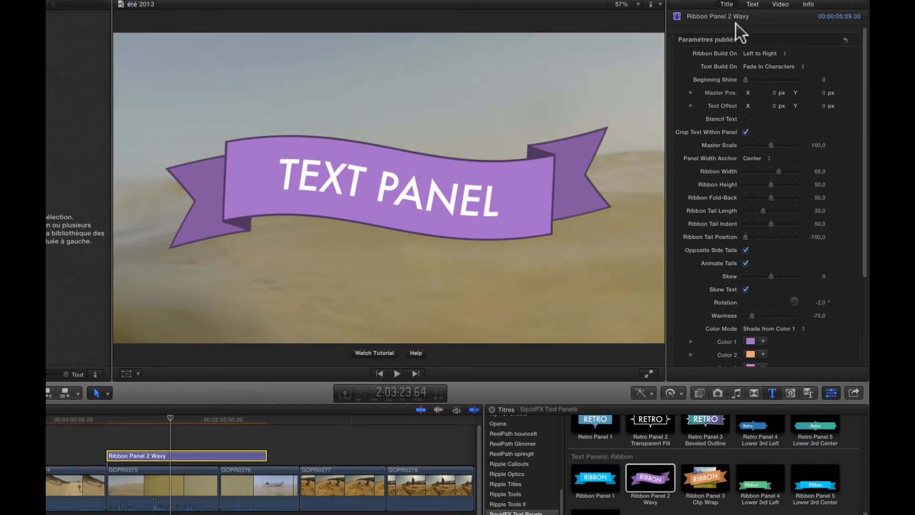
left_click(753, 4)
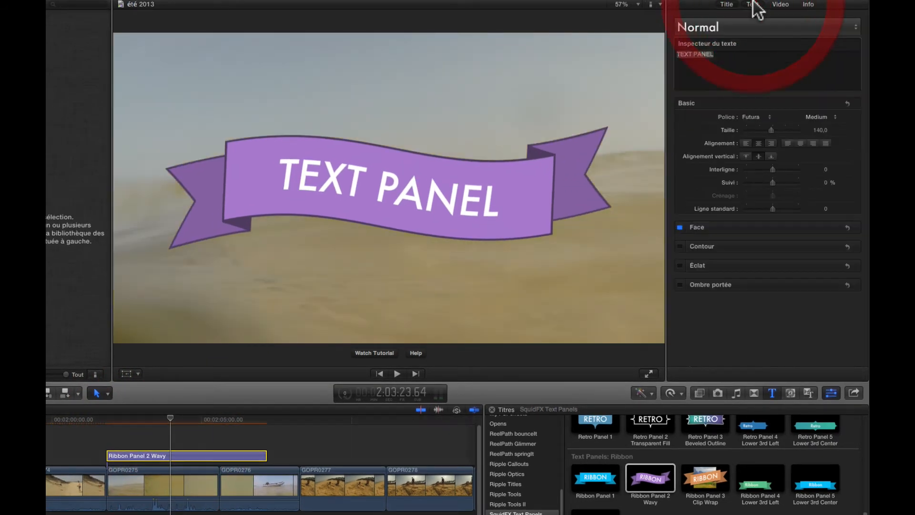
left_click_drag(728, 55, 636, 54)
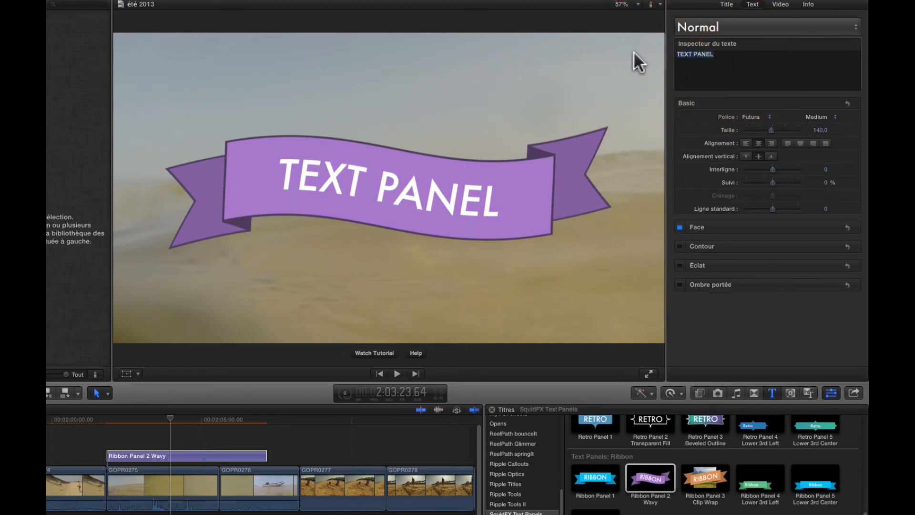
type("zodia")
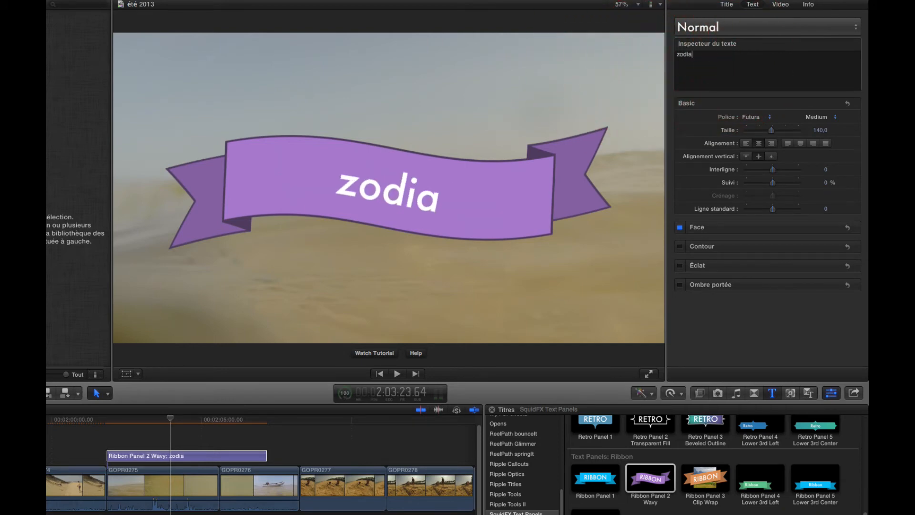
type("c")
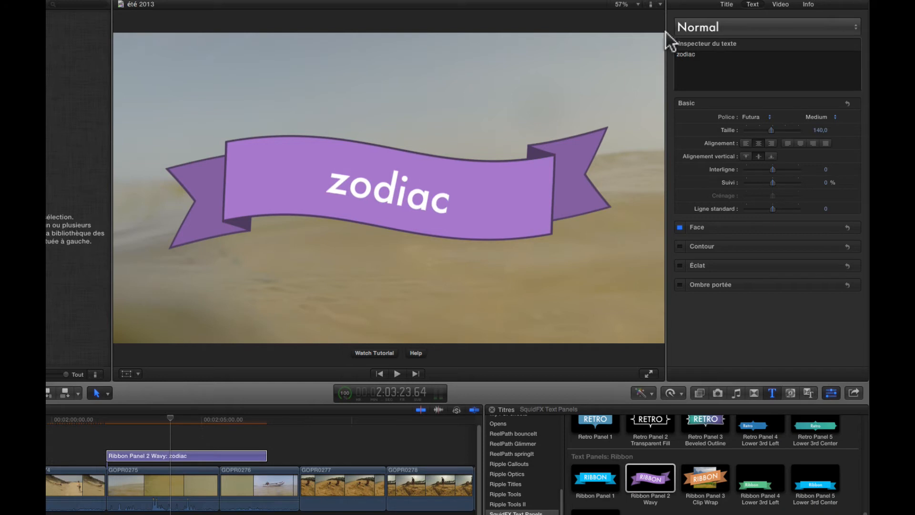
left_click(680, 54)
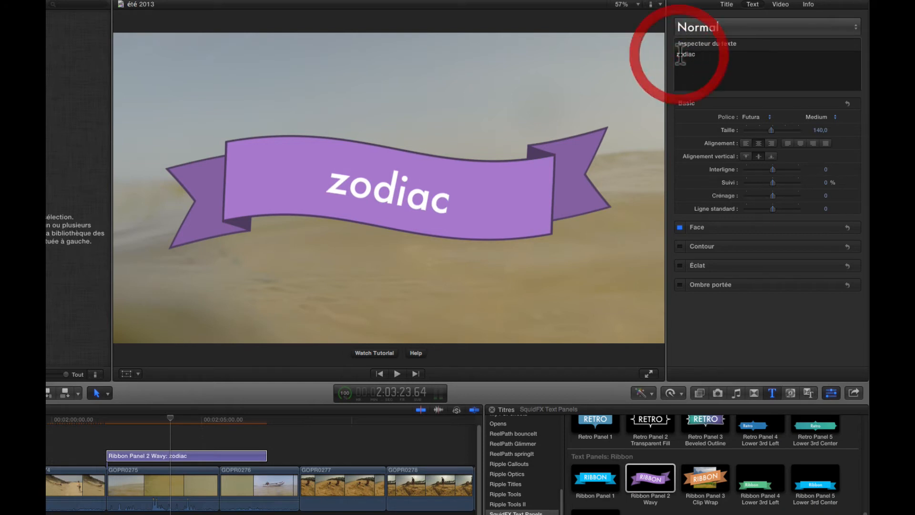
key("BackSpace")
type("Z")
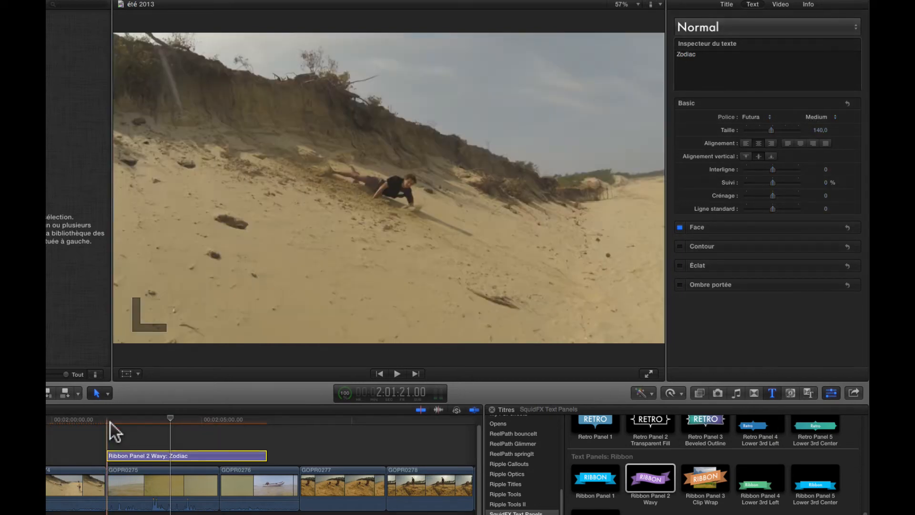
Step: Play the Zodiac title and shift it later so it starts about midway through the GOPR0275 clip
left_click(110, 421)
key("space")
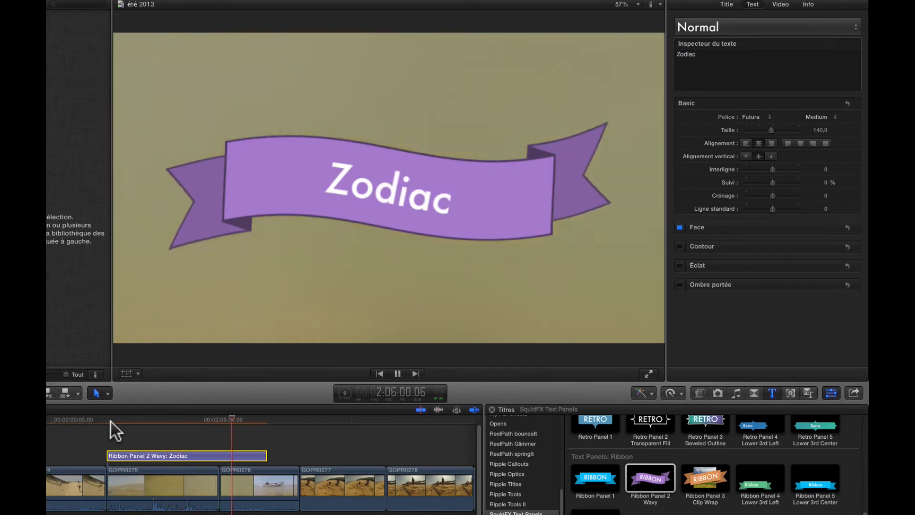
key("space")
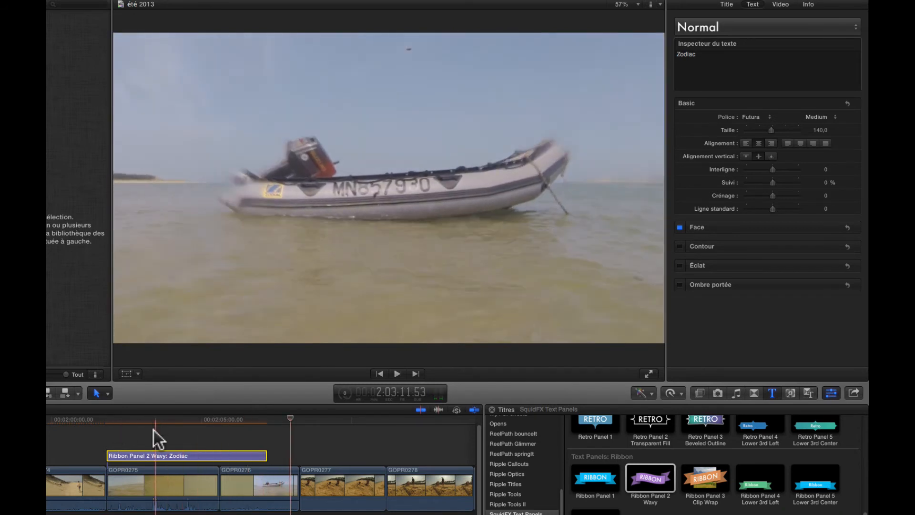
mouse_move(156, 455)
left_mouse_down()
mouse_move(272, 455)
mouse_move(246, 452)
left_mouse_up()
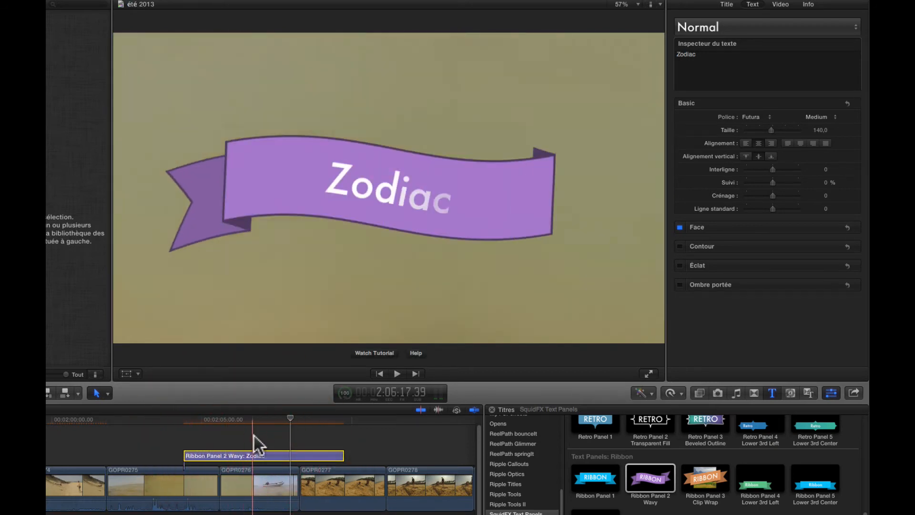
Step: Transform the Zodiac title's position to move the ribbon up above the inflatable boat
left_click(267, 456)
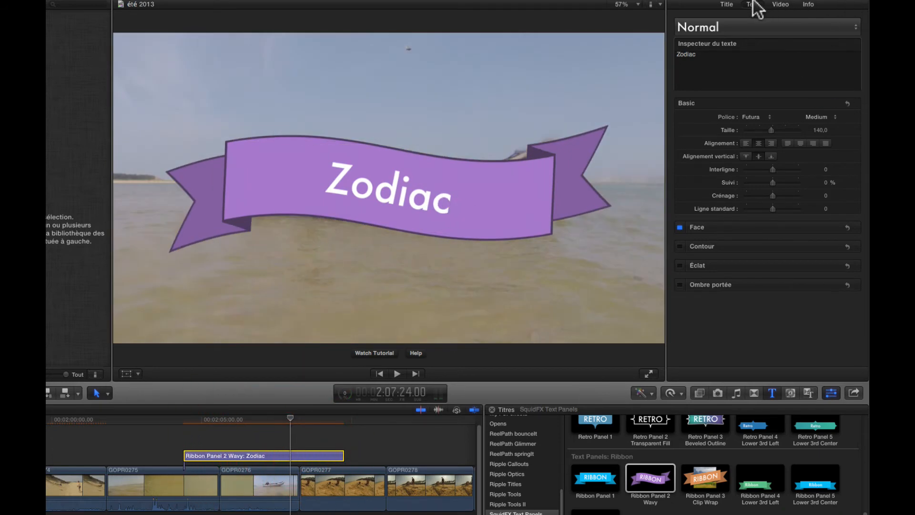
left_click(779, 5)
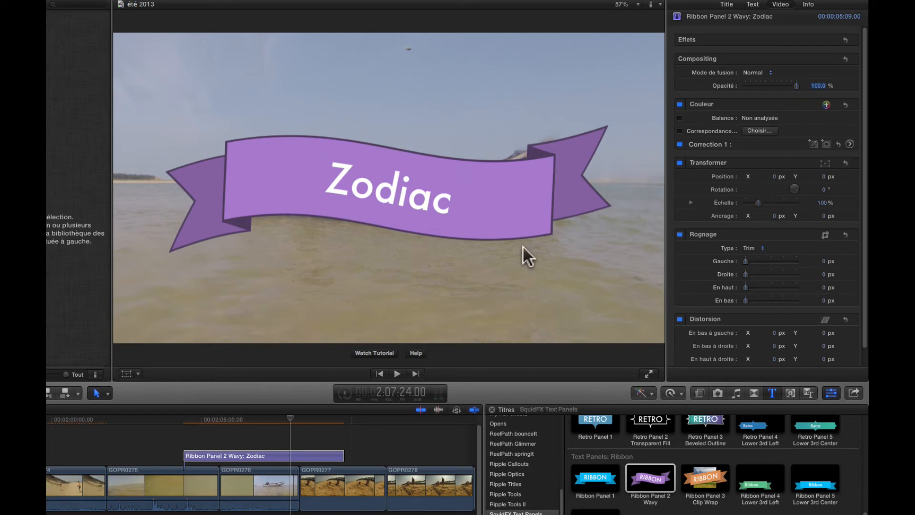
left_click(126, 374)
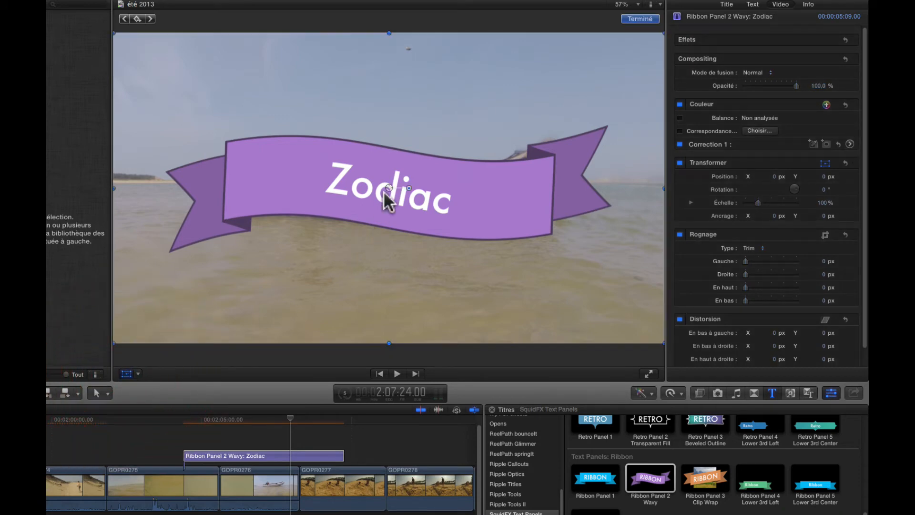
left_click_drag(395, 236, 399, 99)
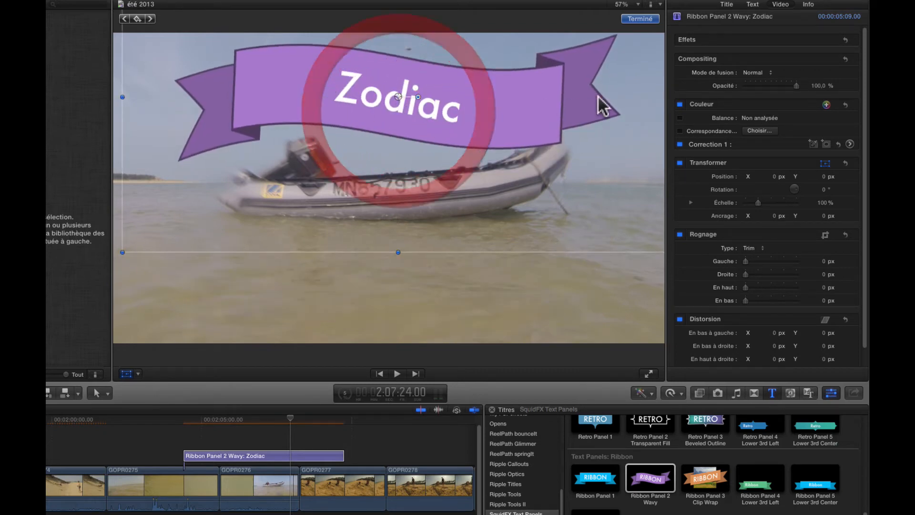
Step: Reduce the Zodiac ribbon's Master Scale to 47.04 and finish the on-screen transform
left_click(727, 5)
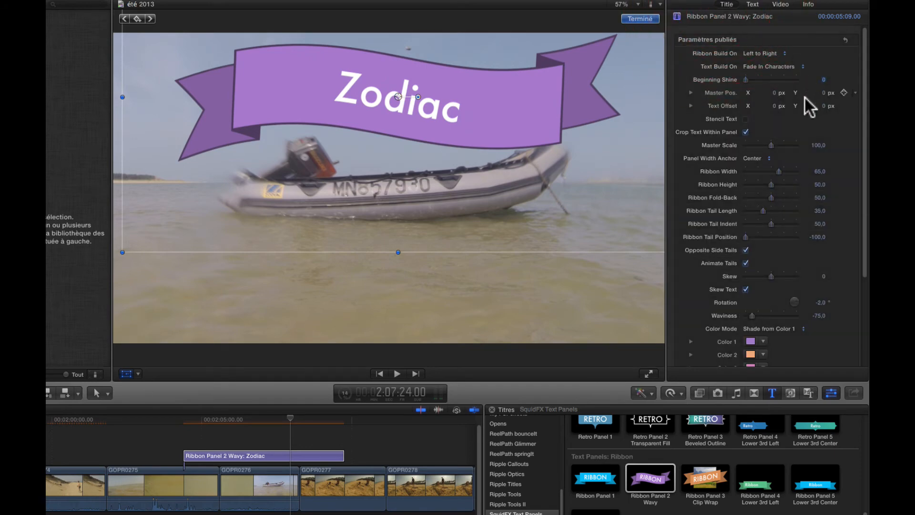
left_click(760, 145)
left_click_drag(758, 145, 756, 145)
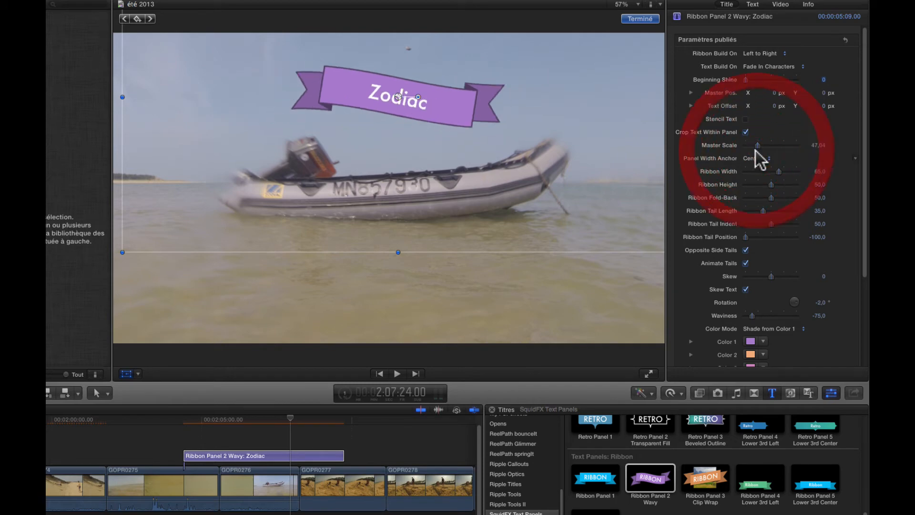
left_click(639, 19)
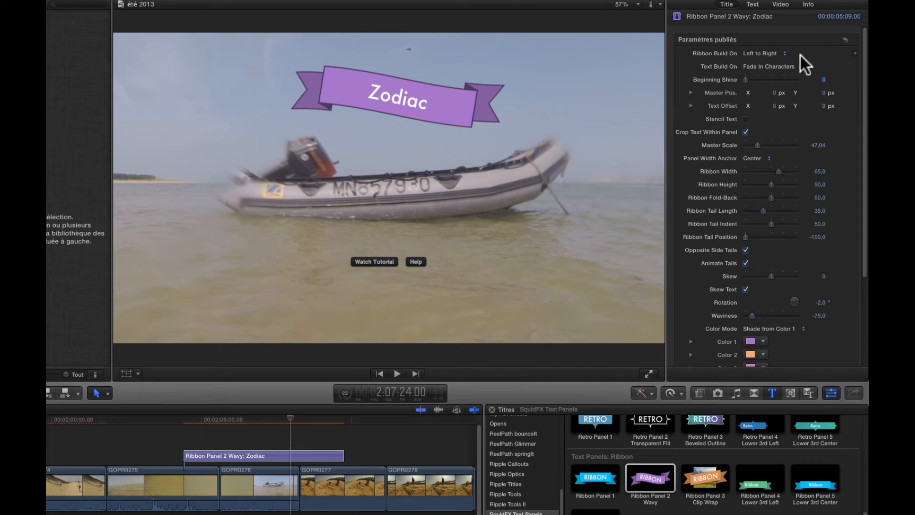
Step: Try Center to Edges as the Zodiac title's Ribbon Build On and preview the animation
left_click(772, 52)
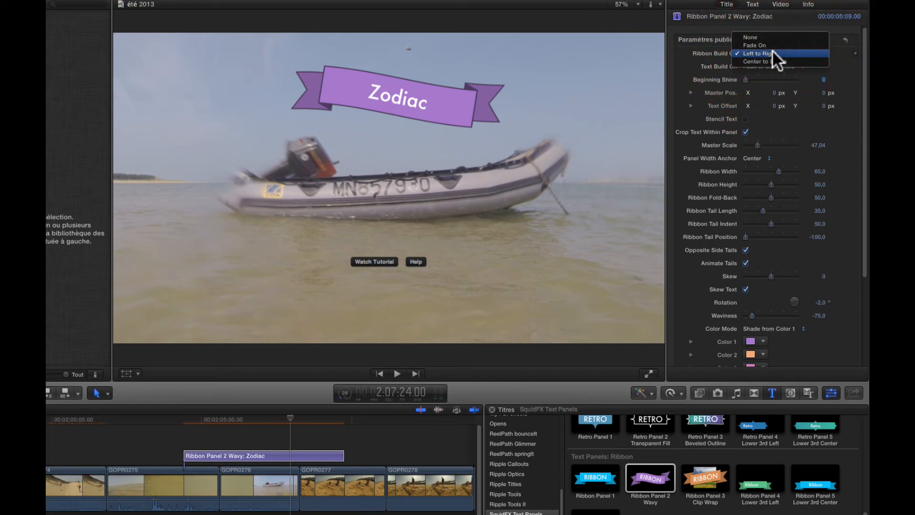
left_click(771, 60)
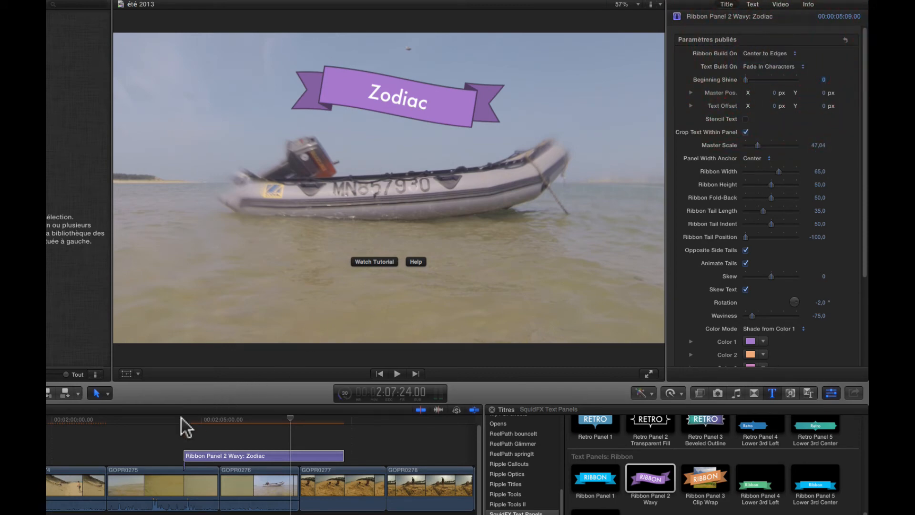
left_click(165, 419)
key("space")
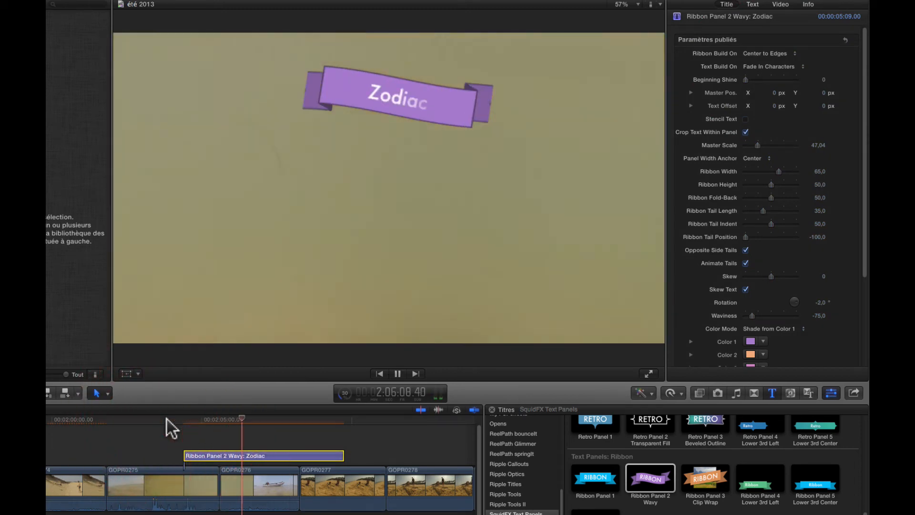
key("space")
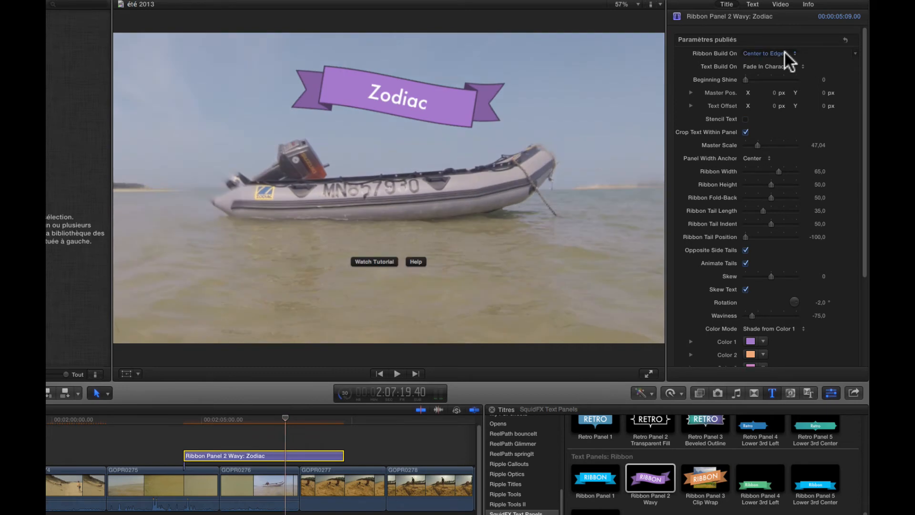
Step: Return the Zodiac title's Ribbon Build On to Left to Right and play the title
left_click_drag(784, 50, 781, 43)
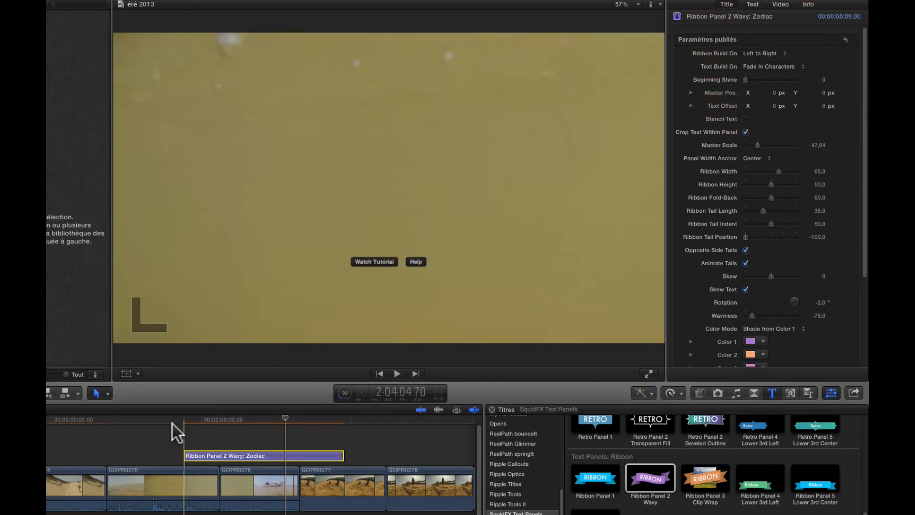
left_click(169, 423)
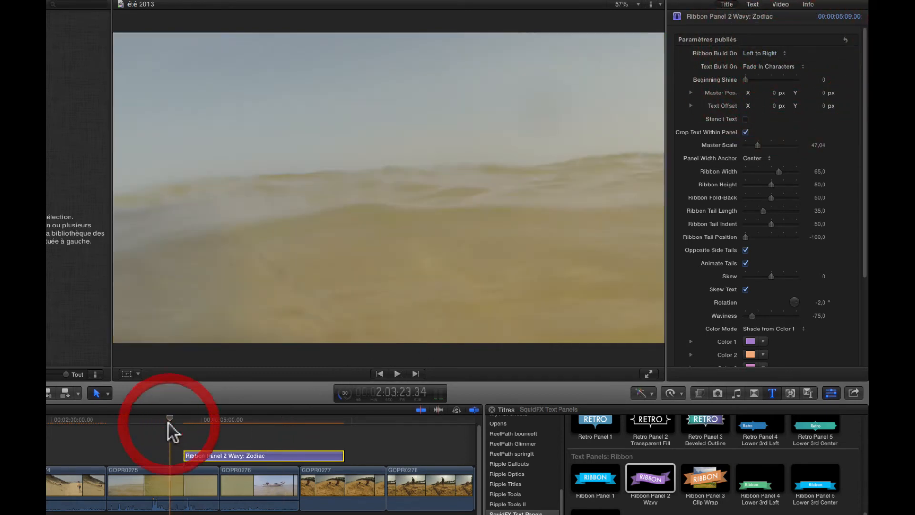
key("space")
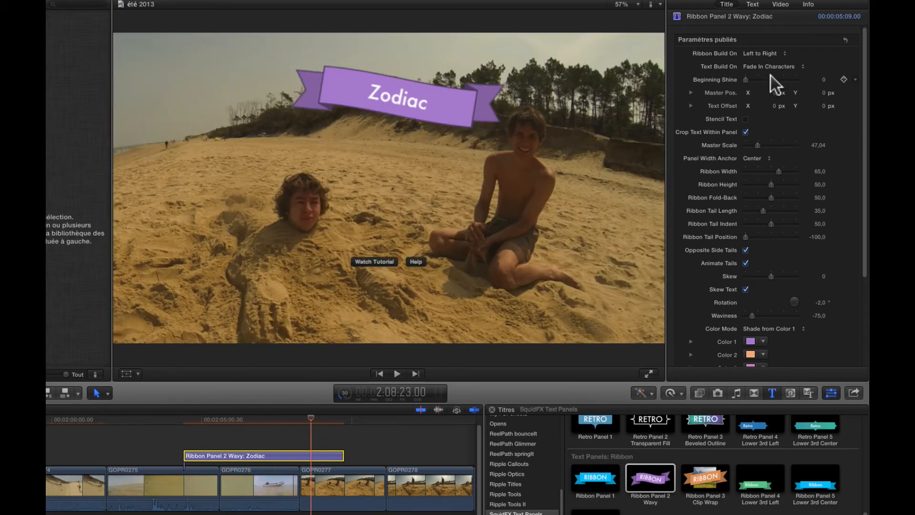
Step: Set the Zodiac title's Beginning Shine to 44.75, preview it, and trim the title's end to the end of clip GOPR0276
left_click(767, 79)
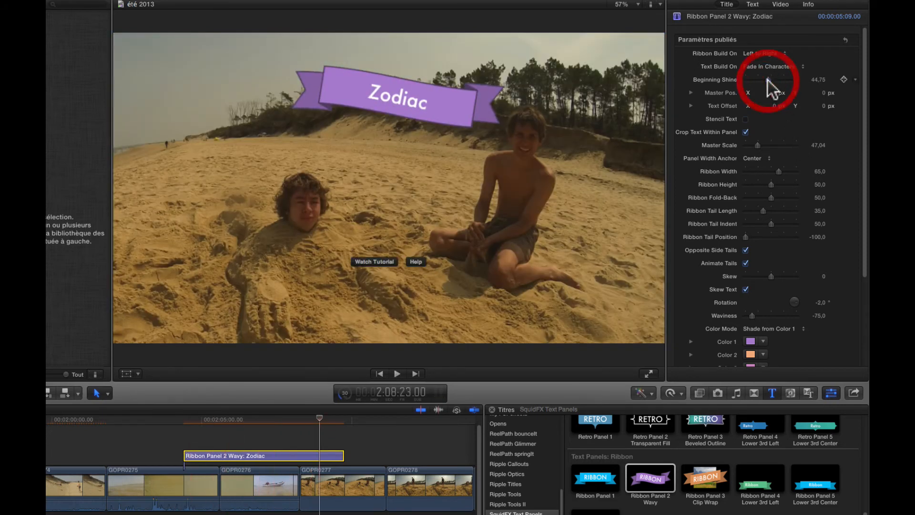
left_click(170, 429)
key("space")
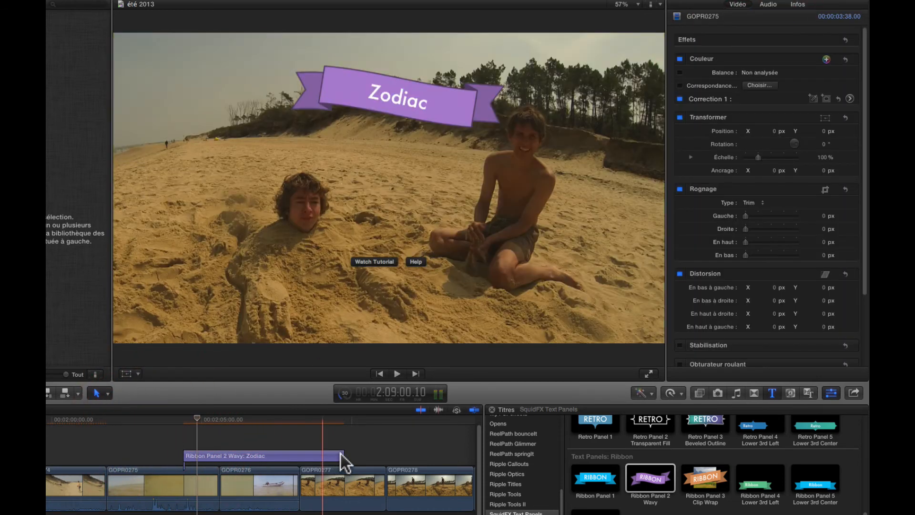
left_click_drag(343, 455, 296, 455)
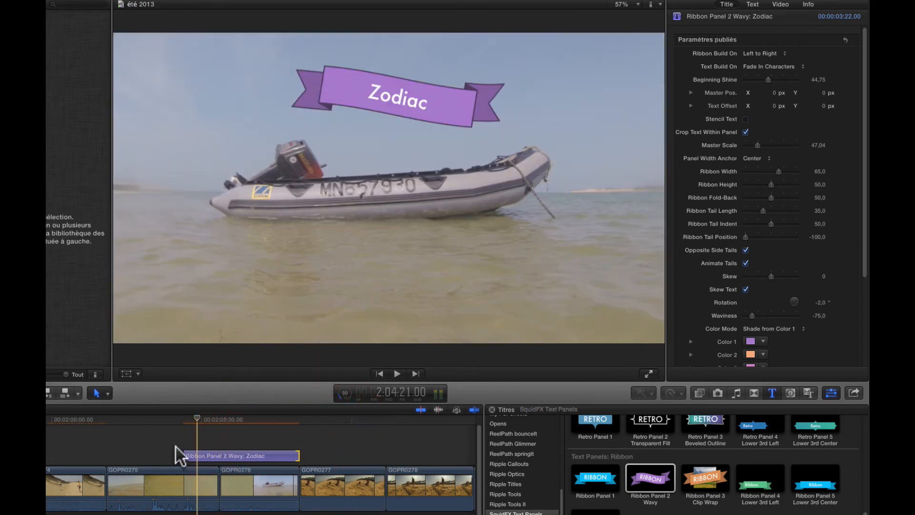
Step: Play the Zodiac title to preview its ribbon and text animation
key("space")
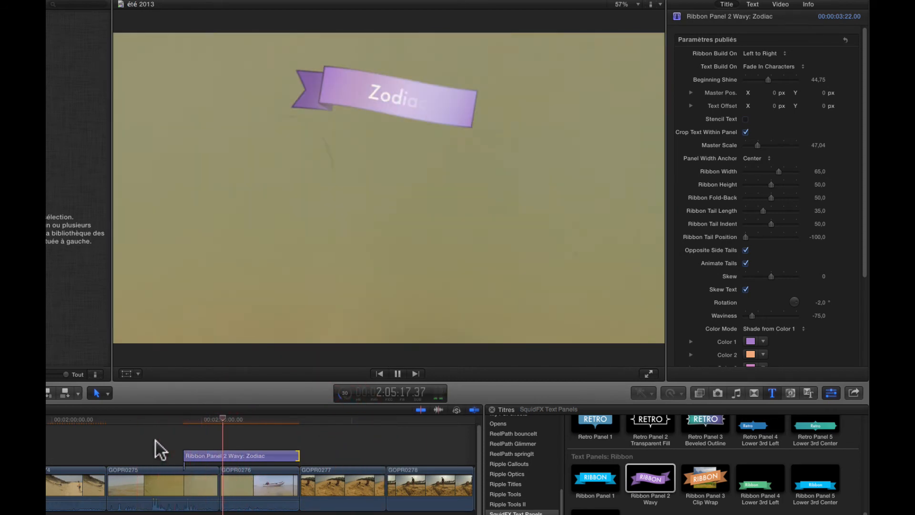
key("space")
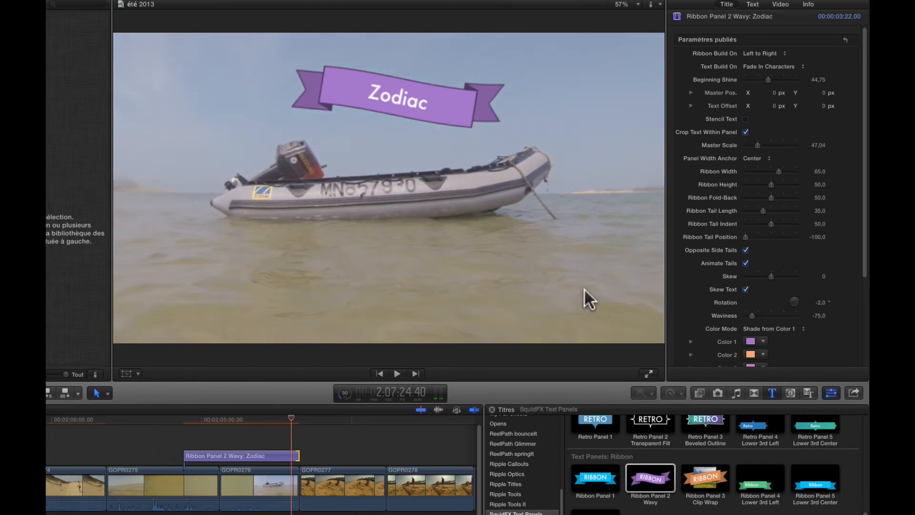
Step: Set the Zodiac ribbon's width to 39.07, height to 35.34, fold-back to 50.25, tail length to 51.48, tail indent to 68.52 and tail position to -97.78
left_click(745, 119)
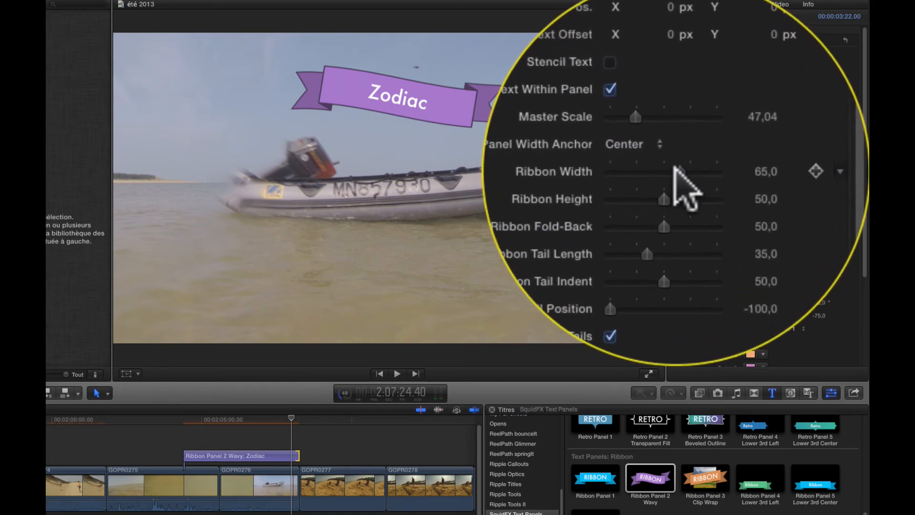
mouse_move(674, 169)
left_mouse_down()
mouse_move(665, 171)
mouse_move(674, 170)
left_mouse_up()
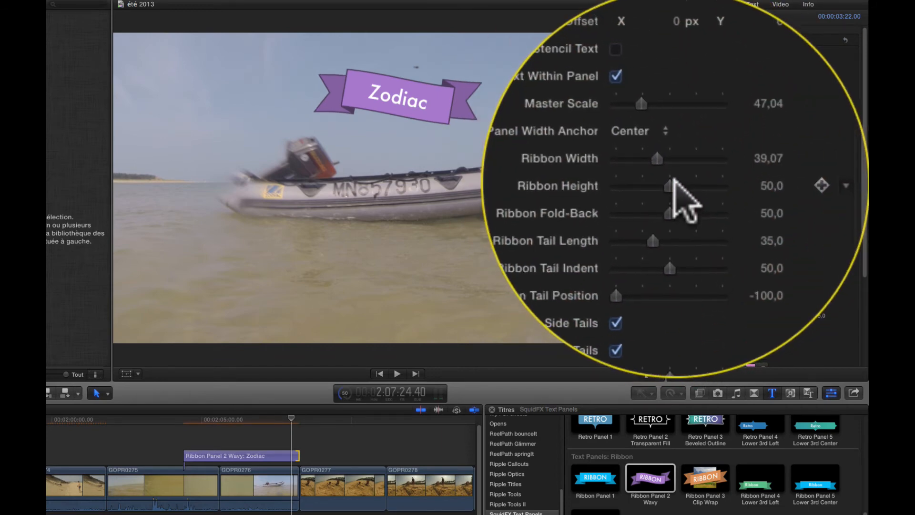
left_click_drag(673, 183, 676, 232)
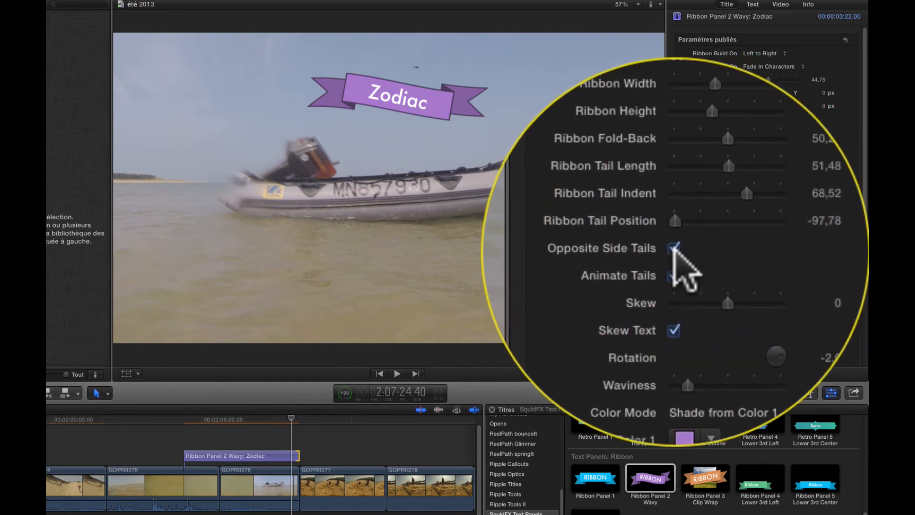
Step: Try the Zodiac ribbon with Animate Tails switched off, restore the option, and replay the title
left_click(674, 250)
left_click(673, 249)
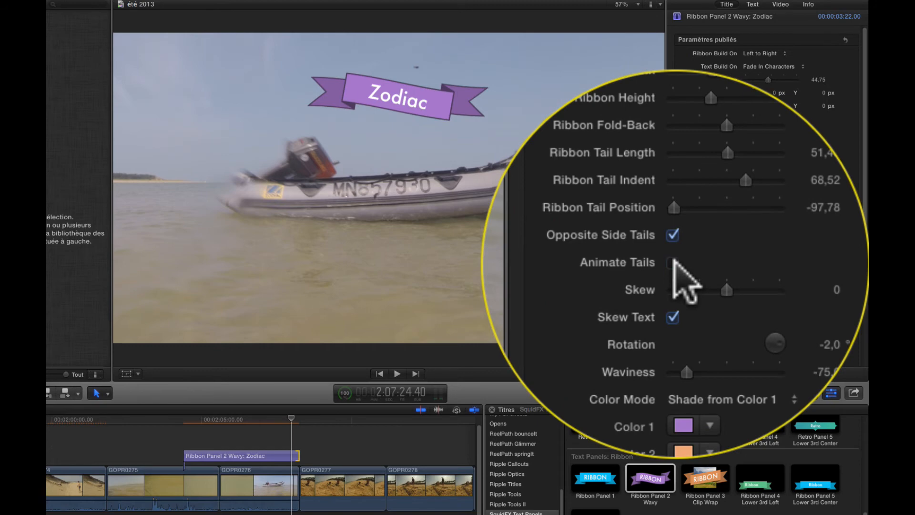
left_click(171, 422)
key("space")
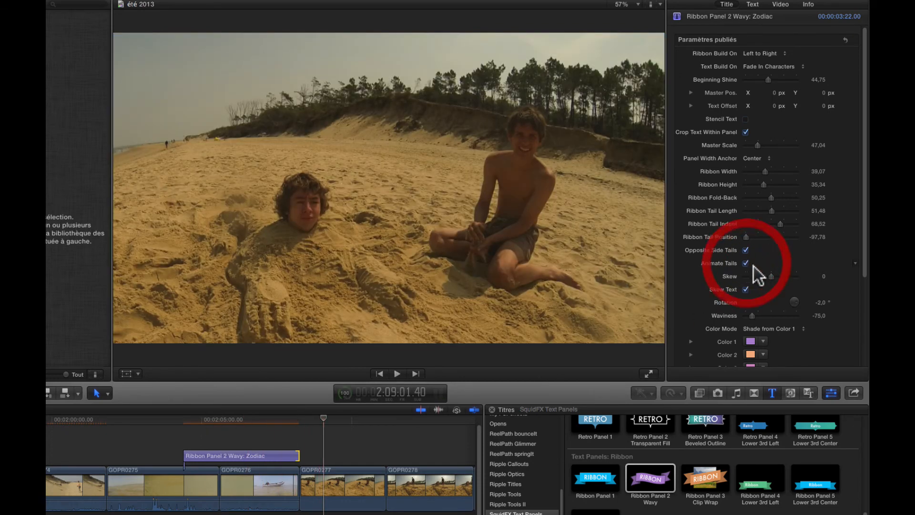
left_click(173, 427)
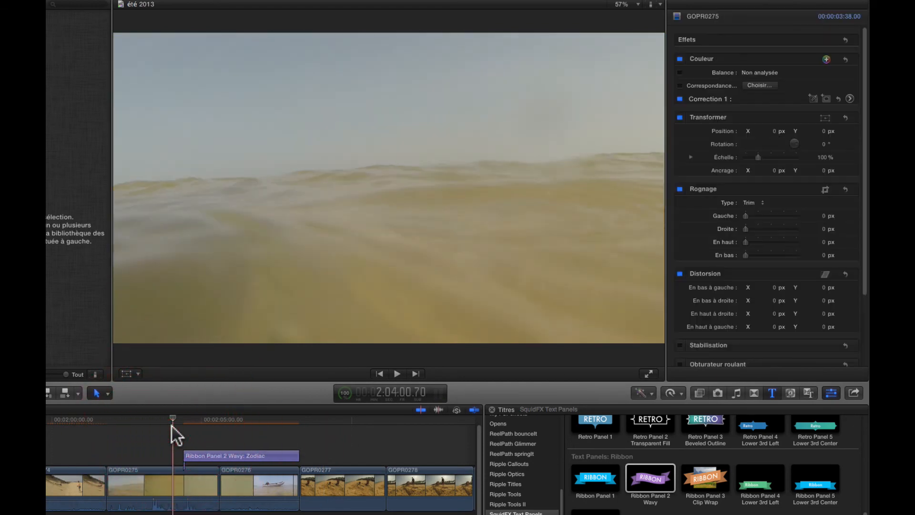
key("space")
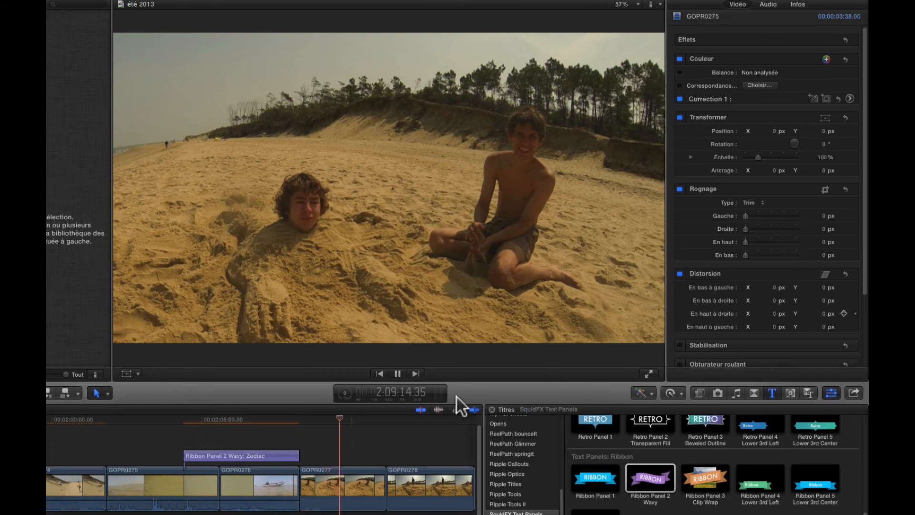
Step: Examine the Zodiac title's remaining skew, color, outline, fold-back and tail parameters
left_click(222, 454)
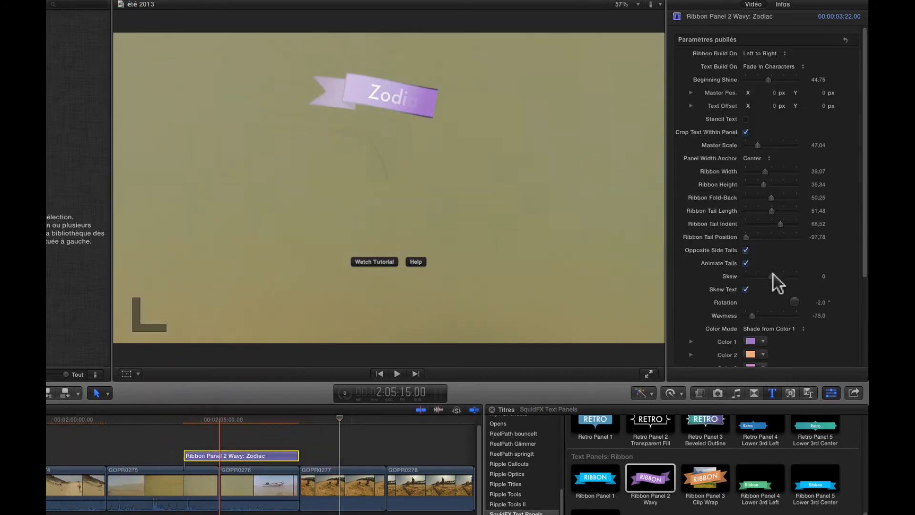
scroll(759, 250, "down", 5)
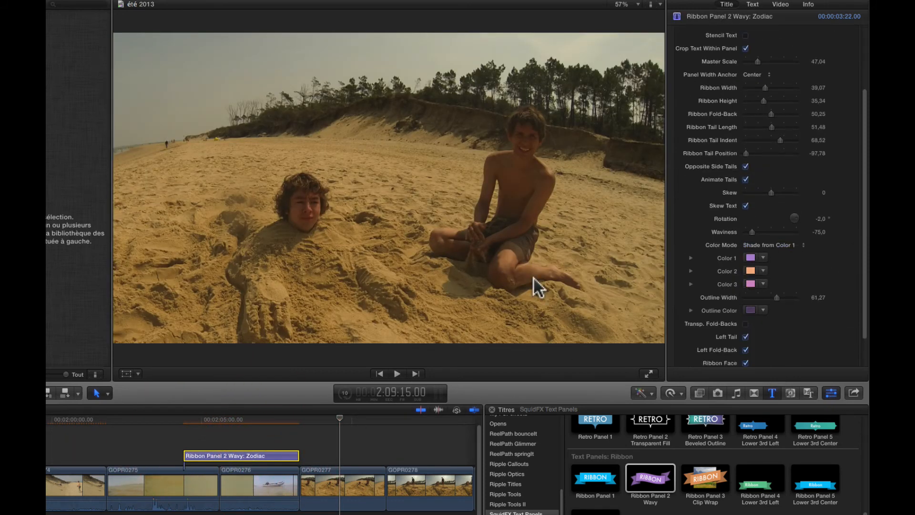
left_click(227, 427)
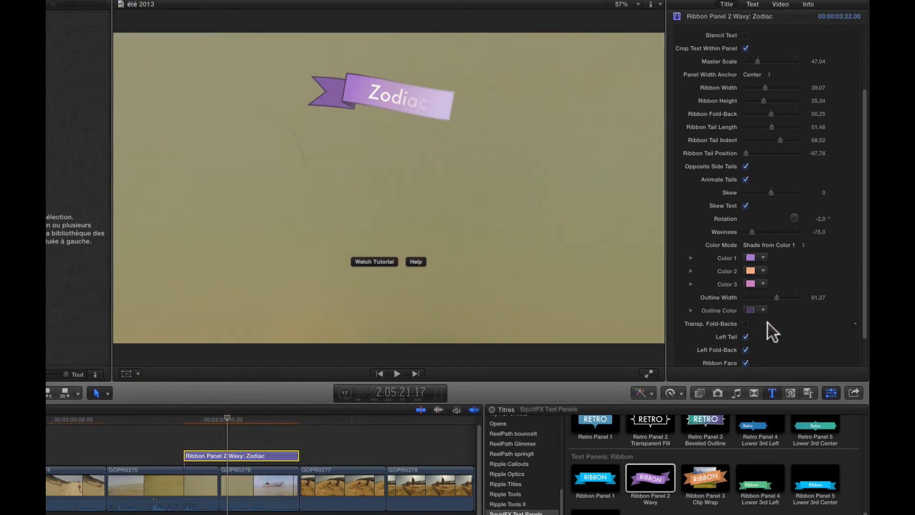
scroll(768, 323, "down", 3)
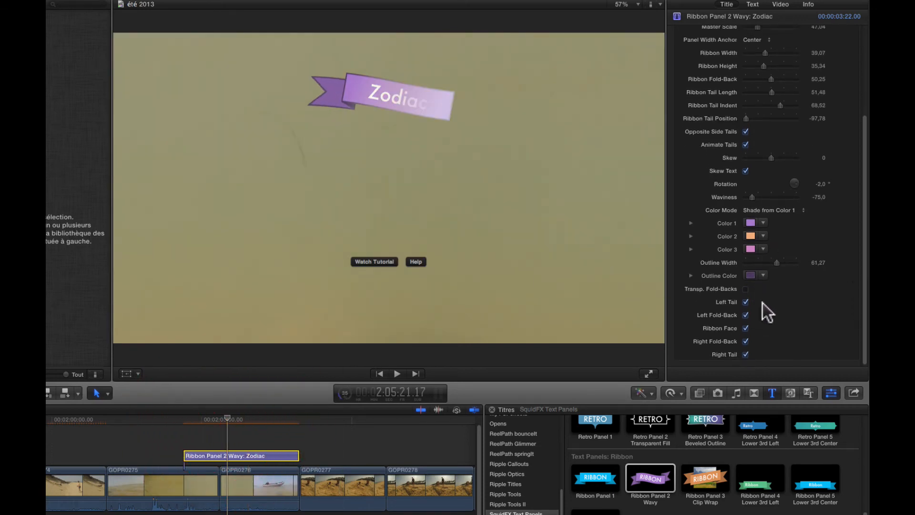
Step: Add the Pointer Panel 3 Transparent Fill title to the timeline and align its start with clip GOPR0280
scroll(705, 496, "down", 5)
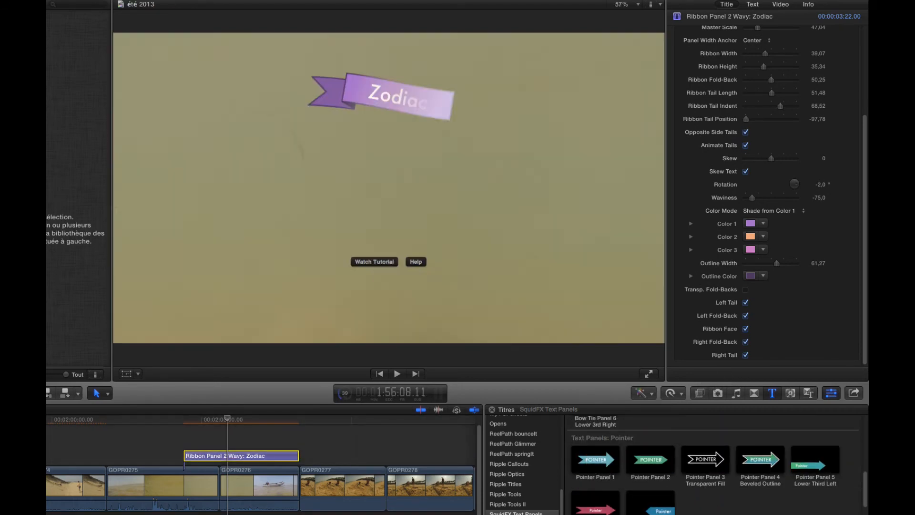
scroll(91, 460, "right", 1)
scroll(90, 460, "left", 3)
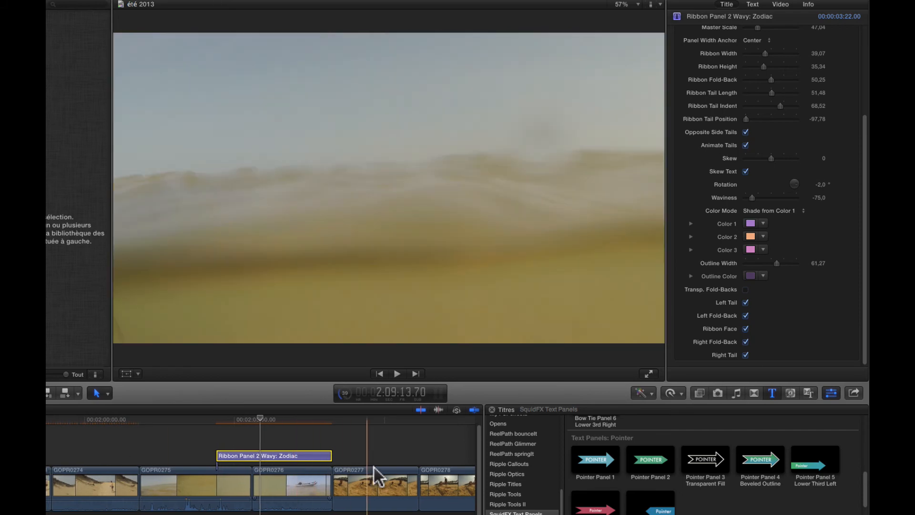
left_click(395, 467)
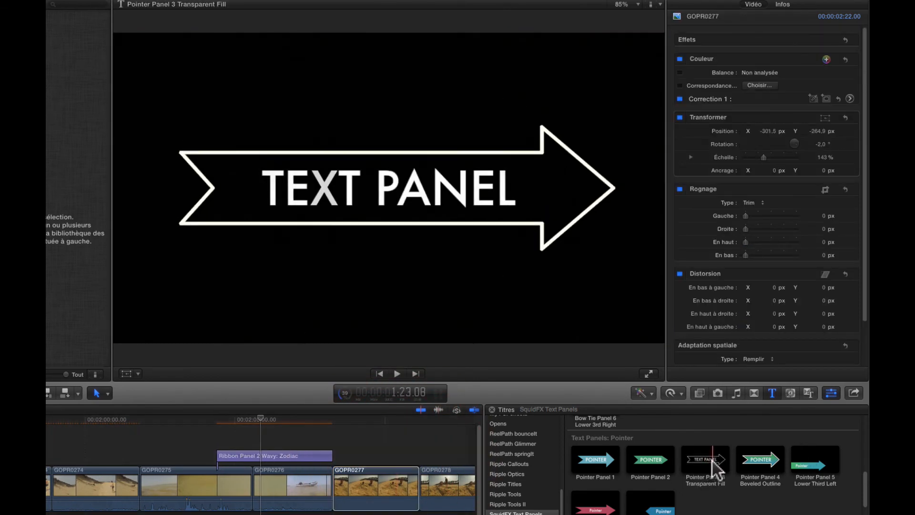
left_click_drag(718, 469, 381, 453)
scroll(377, 445, "right", 6)
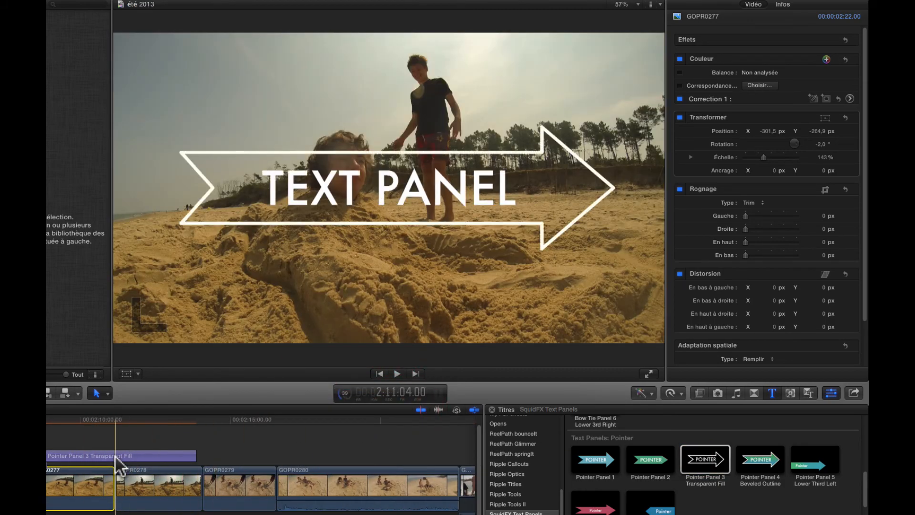
left_click_drag(114, 454, 322, 449)
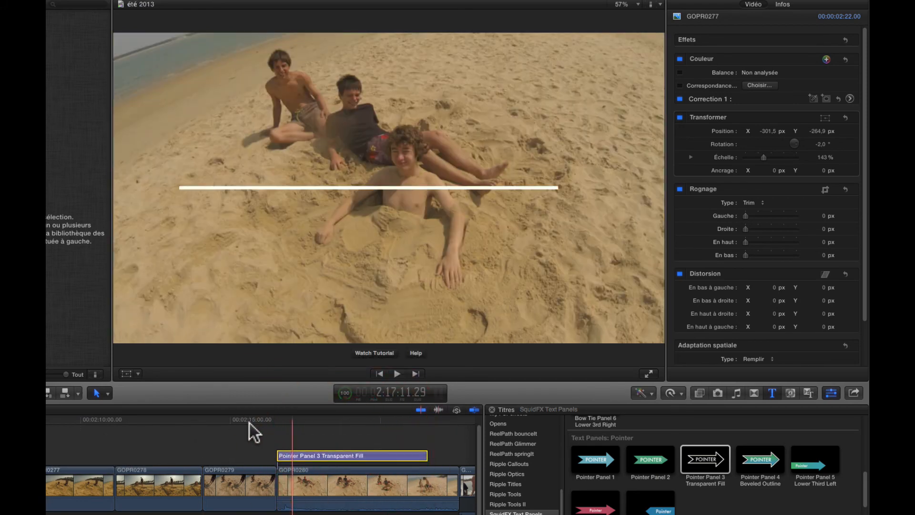
Step: Play the start of the pointer title over clip GOPR0280 to preview its build-in
left_click(280, 424)
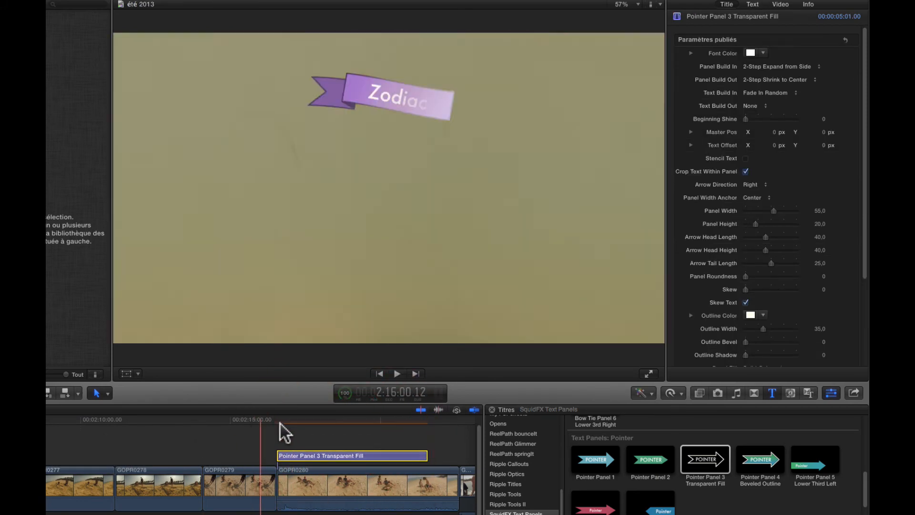
key("space")
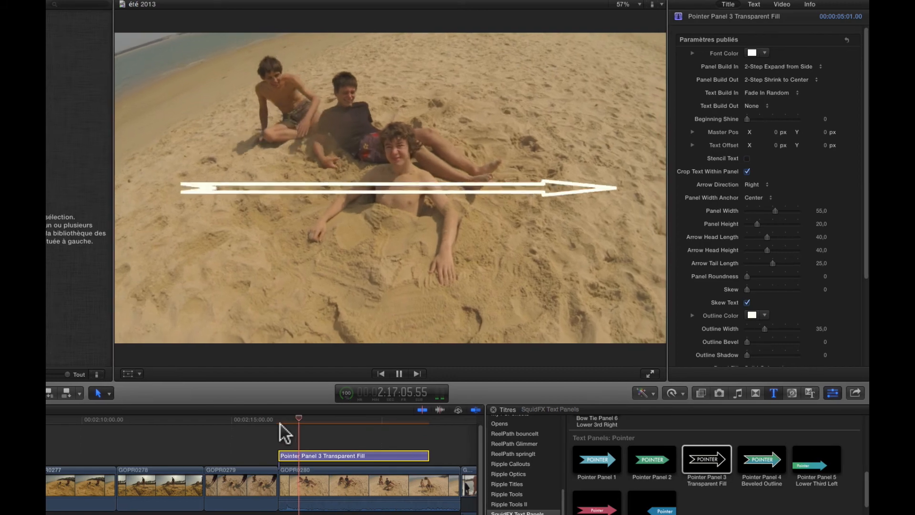
key("space")
Step: Scale the pointer title to 40%, move it to X -426.1, Y -261.2 px, and rotate it 30° toward the boys
scroll(280, 424, "left", 3)
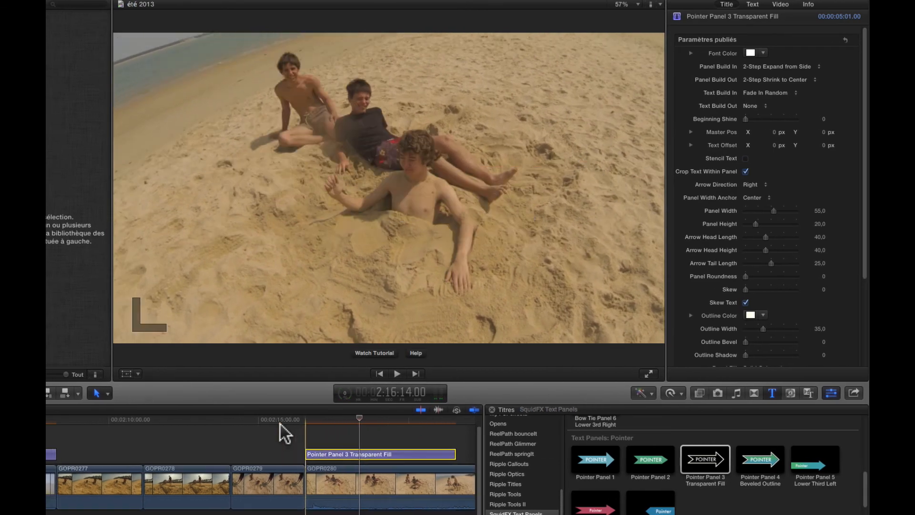
left_click(365, 418)
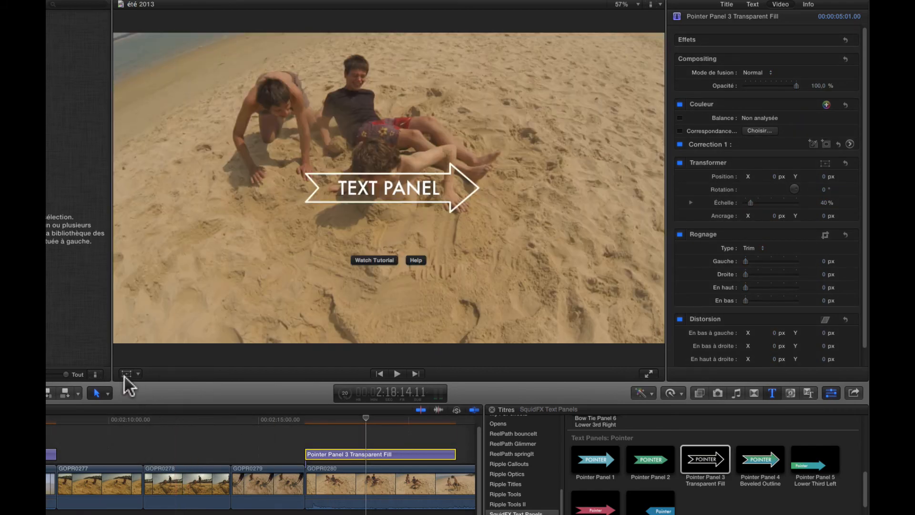
left_click(126, 373)
left_click_drag(390, 187, 506, 215)
left_click_drag(349, 284, 265, 262)
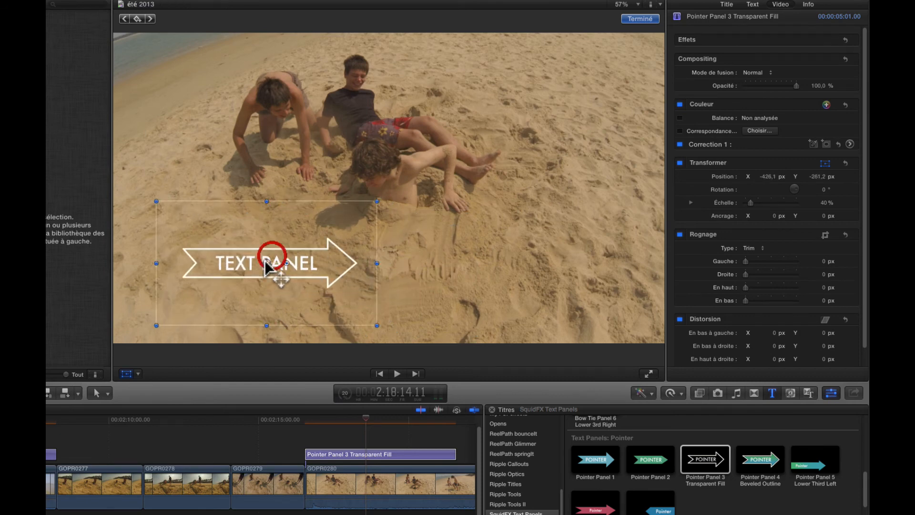
mouse_move(797, 188)
left_mouse_down()
mouse_move(797, 196)
mouse_move(800, 183)
left_mouse_up()
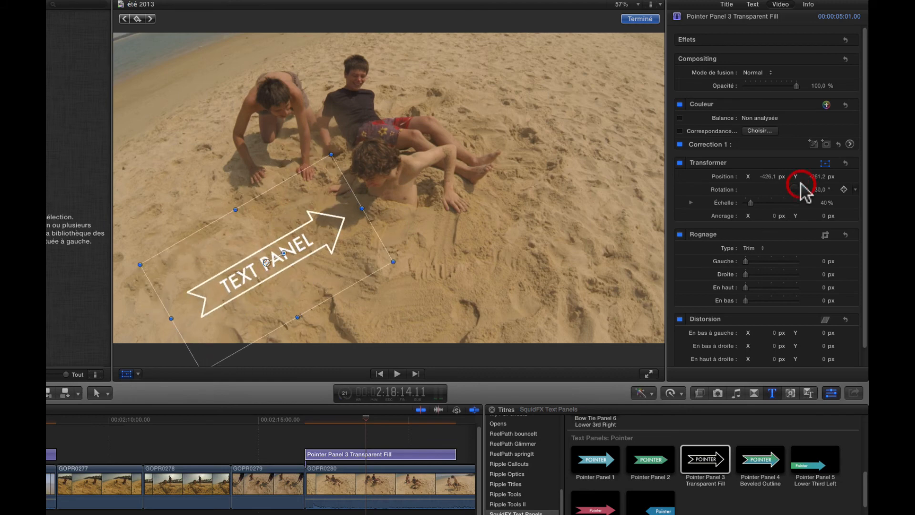
Step: Replace the pointer title's text with "Sphinx"
left_click(753, 5)
type("sphinx")
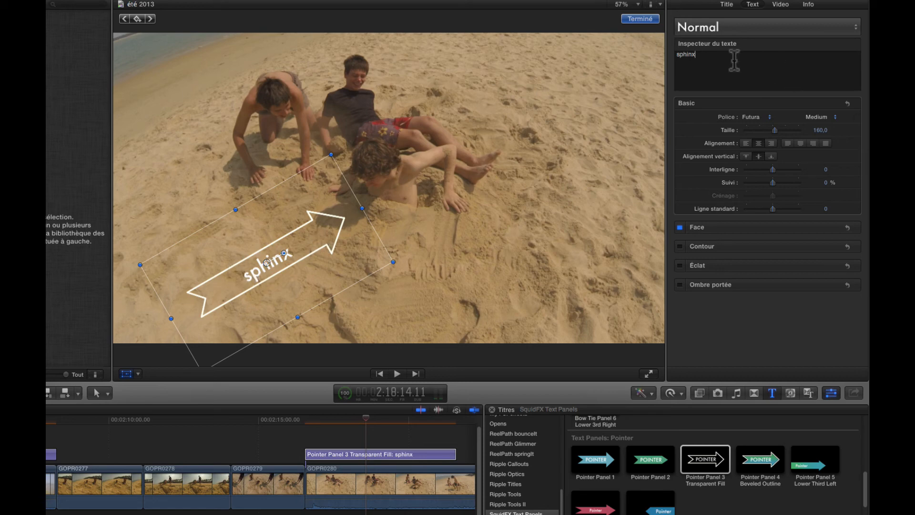
left_click(680, 54)
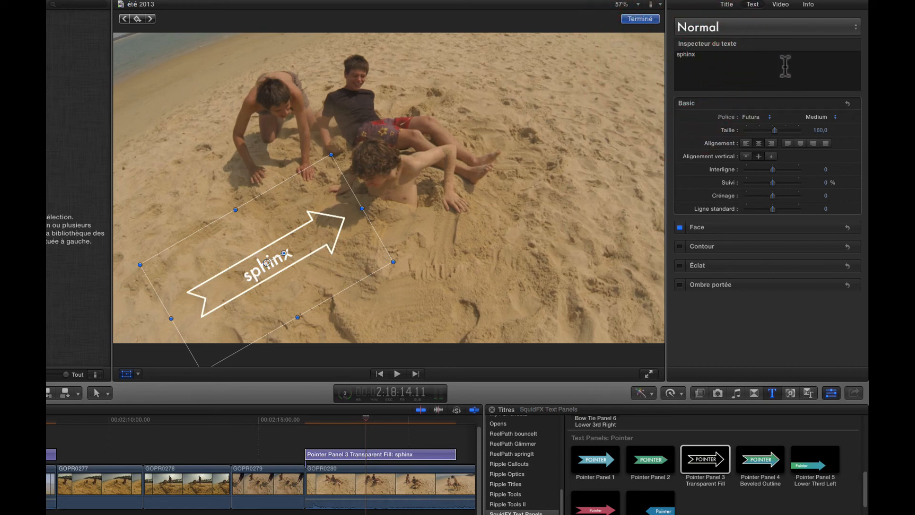
key("BackSpace")
type("S")
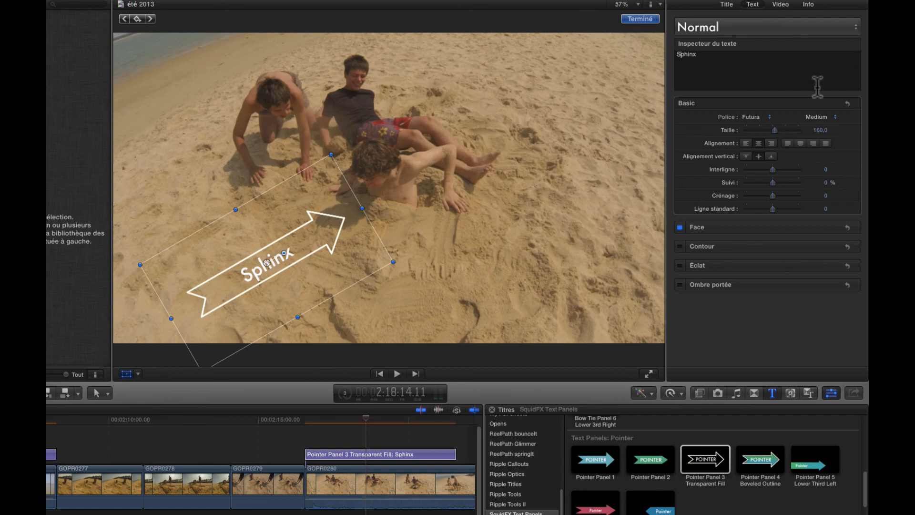
Step: Play the timeline from clip GOPR0278 into the Sphinx title to check its animation
left_click(278, 420)
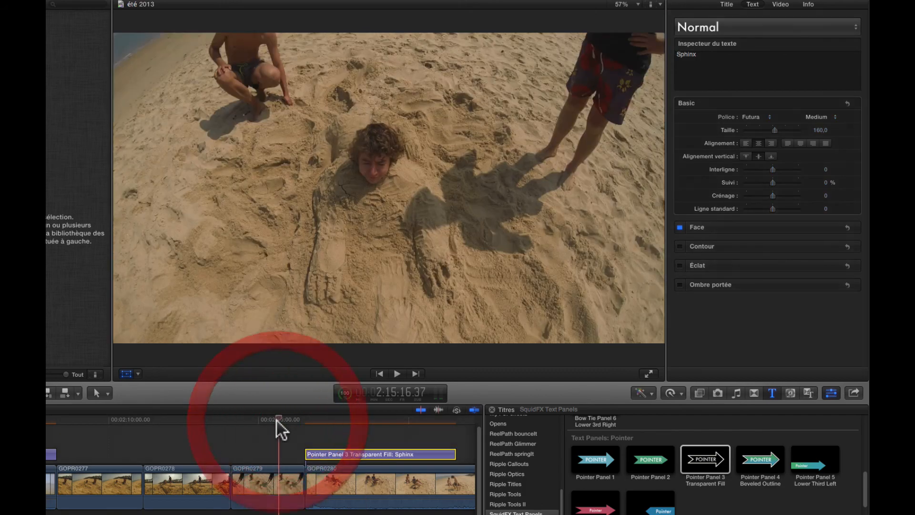
left_click(168, 421)
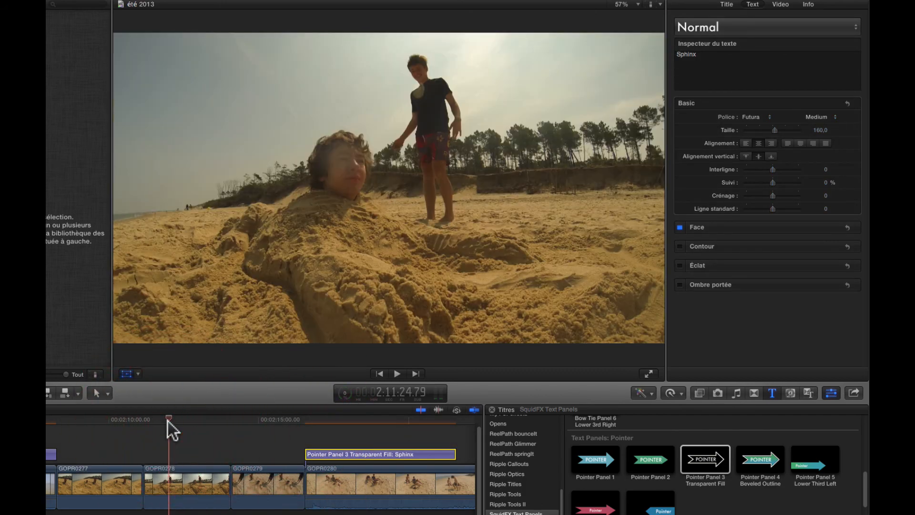
key("space")
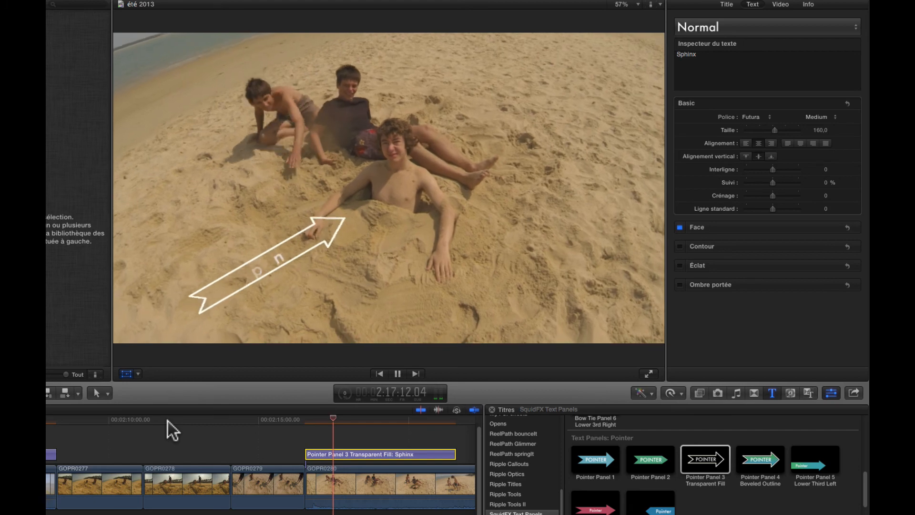
key("space")
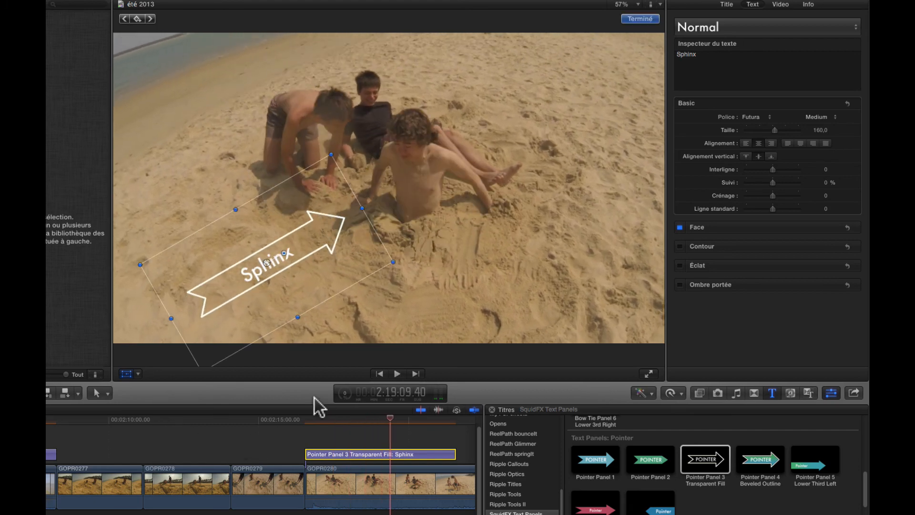
Step: Set the Sphinx title's Panel Build In to 2-Step Expand from Center and its Panel Build Out to Shrink Horizontal to Center
left_click(727, 5)
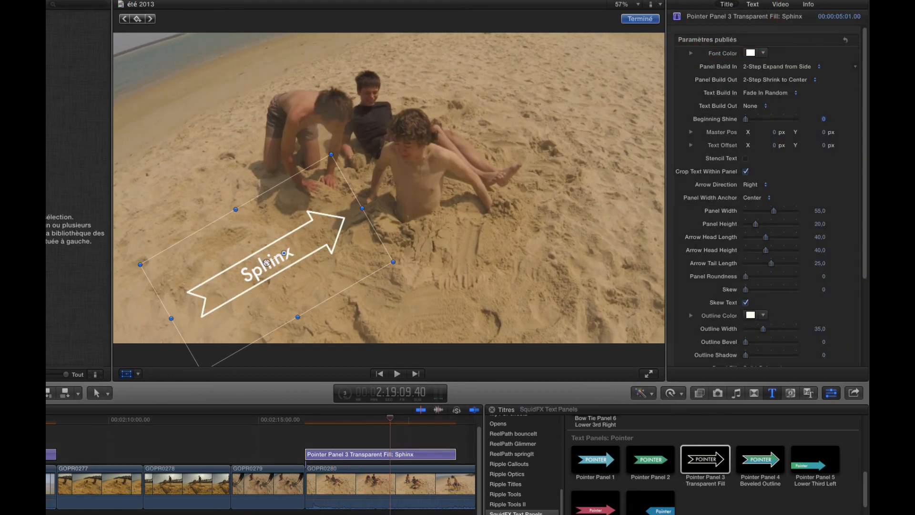
left_click(796, 90)
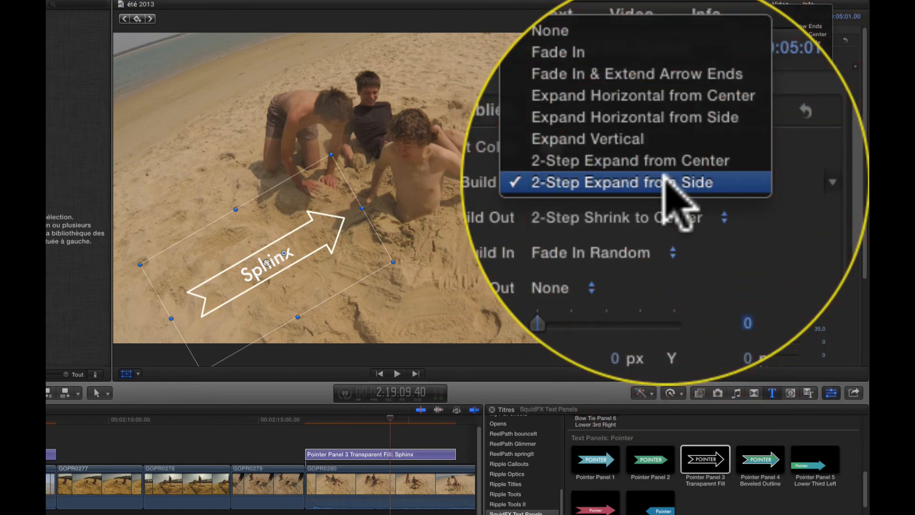
left_click(667, 161)
left_click(791, 80)
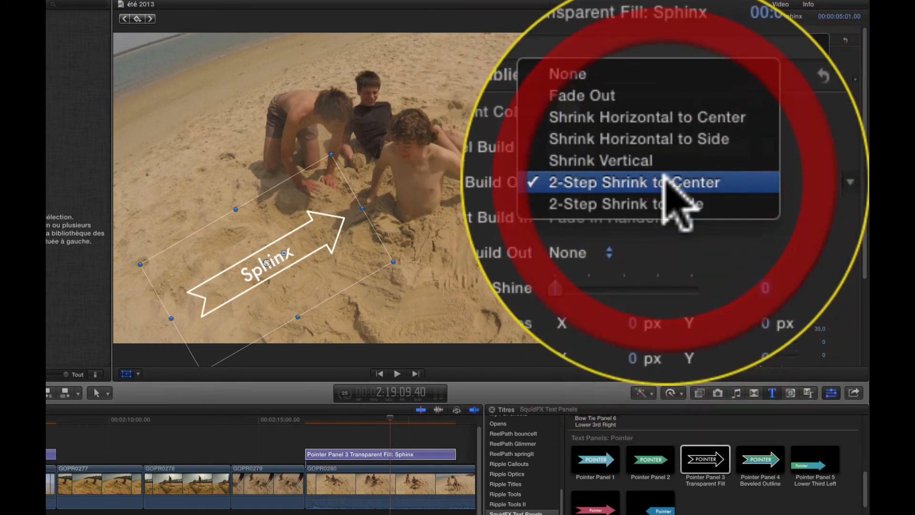
left_click(782, 67)
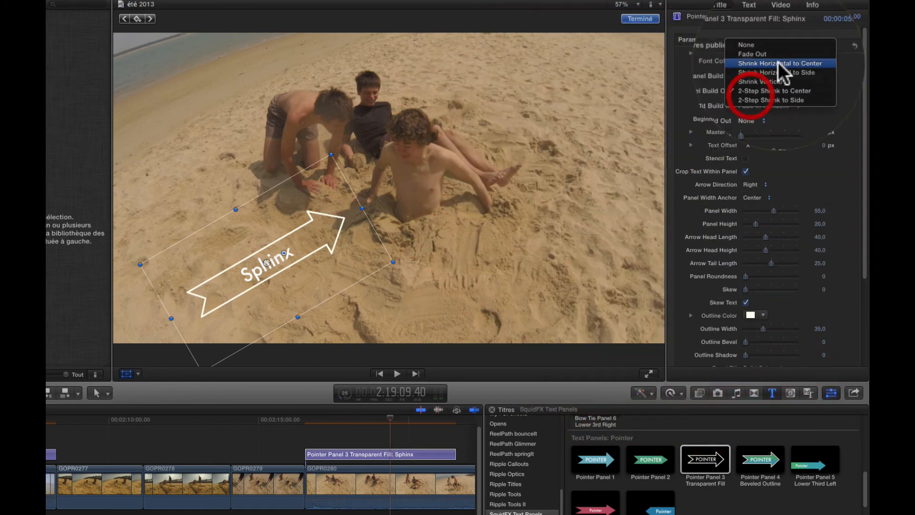
Step: Play the timeline from clip GOPR0279 into the Sphinx title to check the new panel build-in
left_click(282, 420)
key("space")
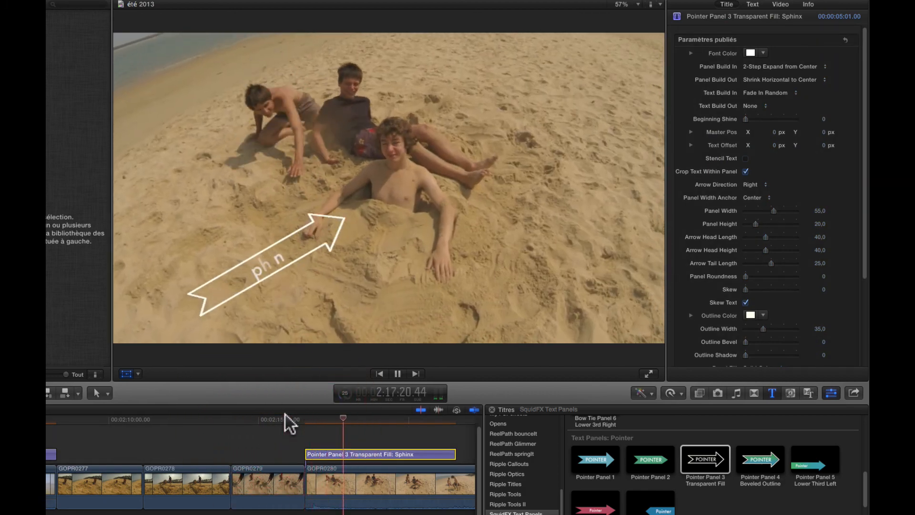
key("space")
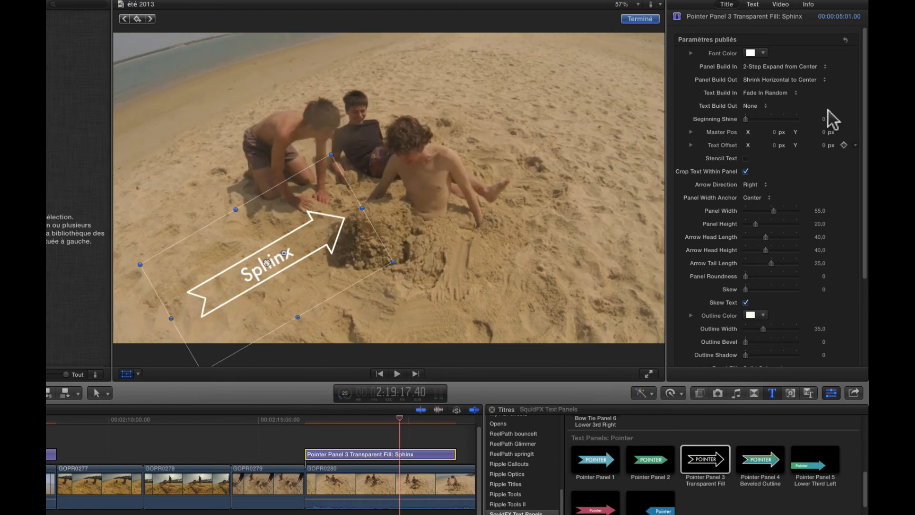
Step: Set the Sphinx title's Text Build Out to Fade Out and its Beginning Shine to about 40
left_click(762, 105)
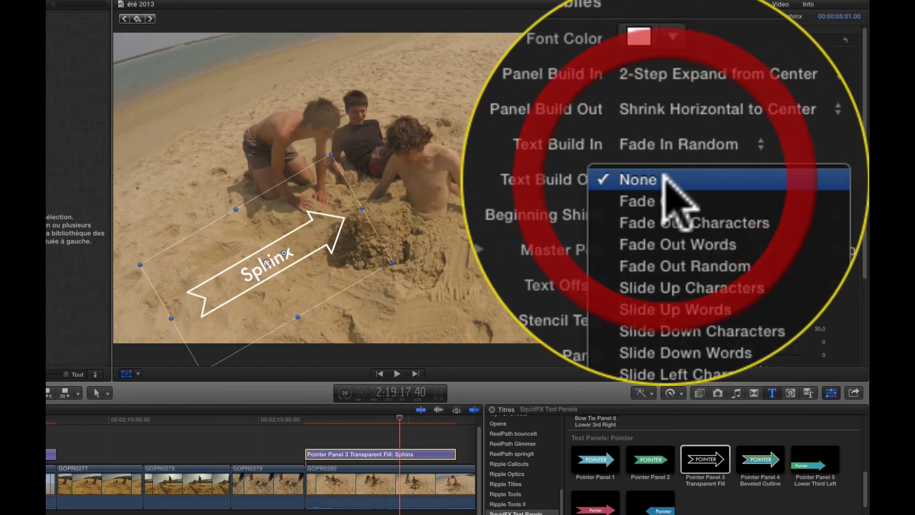
left_click(764, 115)
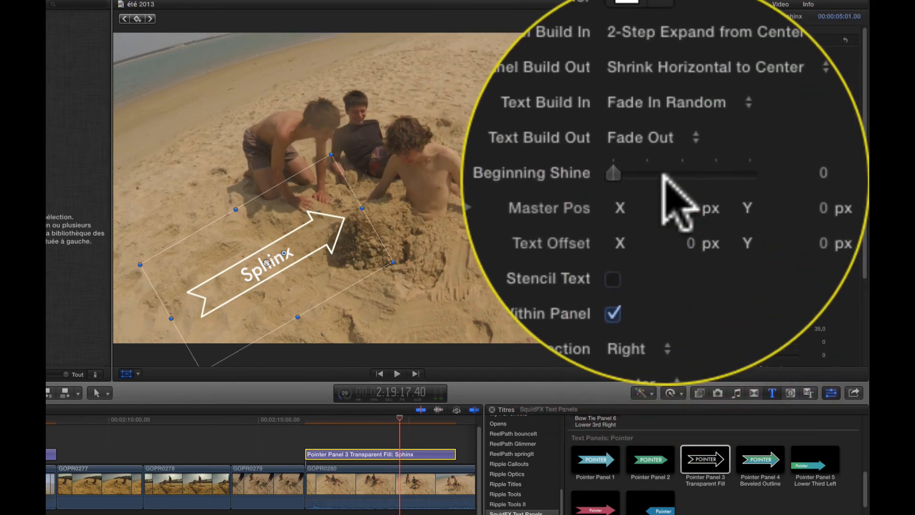
left_click(765, 119)
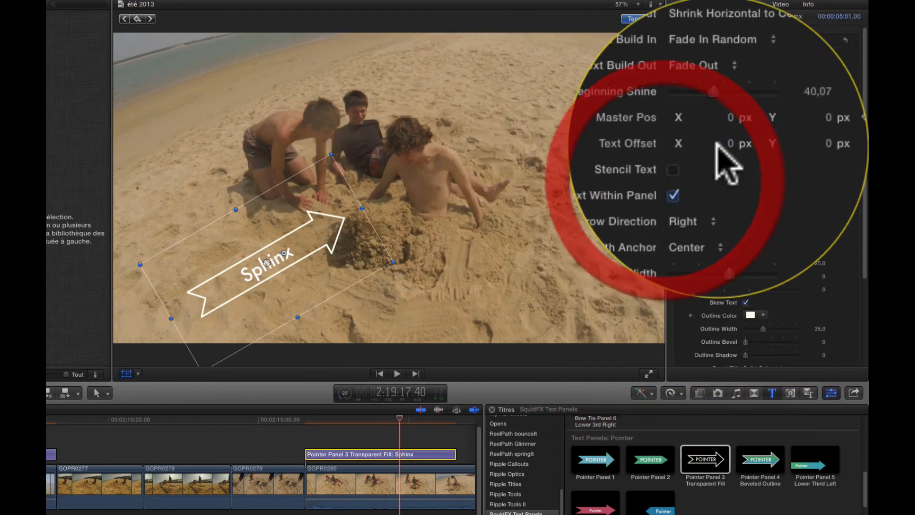
Step: Play the Sphinx title from just before it appears and scrub through it to check the shine effect
left_click(294, 417)
key("space")
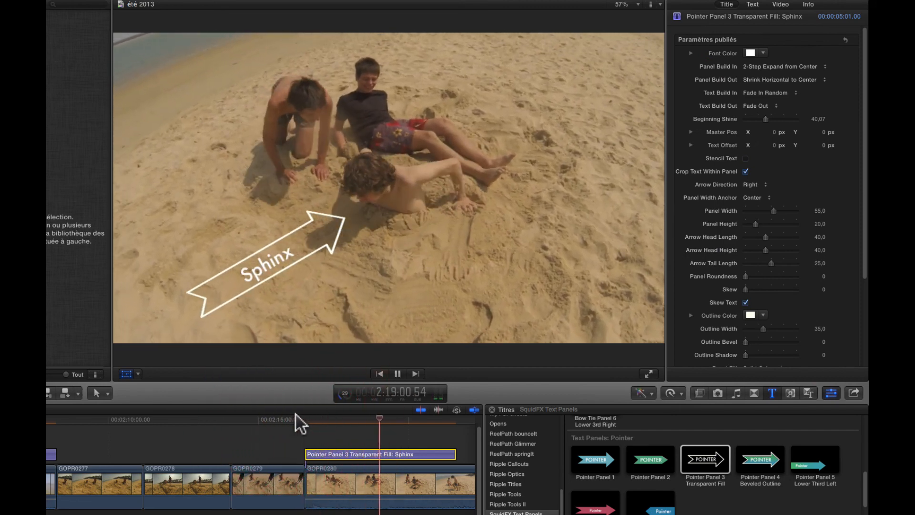
key("space")
mouse_move(359, 421)
left_mouse_down()
mouse_move(340, 419)
mouse_move(368, 414)
left_mouse_up()
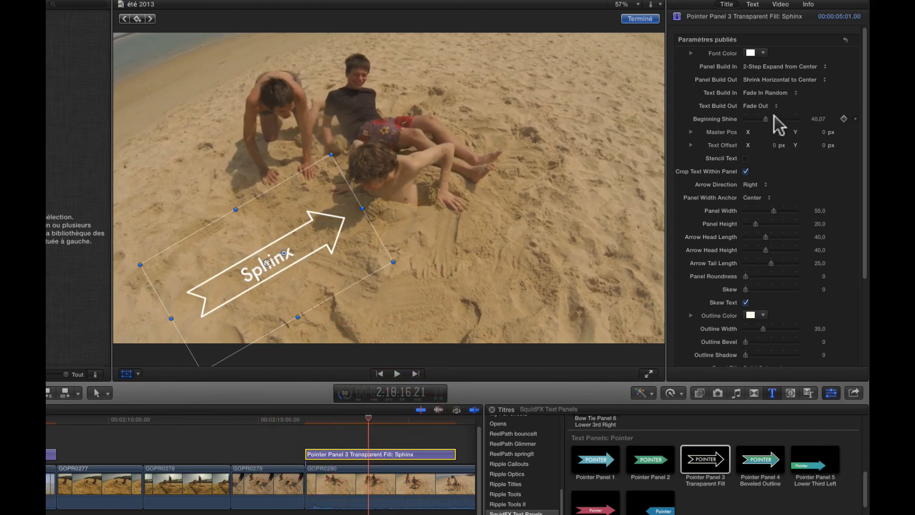
Step: Raise the Sphinx title's Beginning Shine to about 81.58 and replay its opening
left_click_drag(774, 118, 795, 119)
left_click(299, 421)
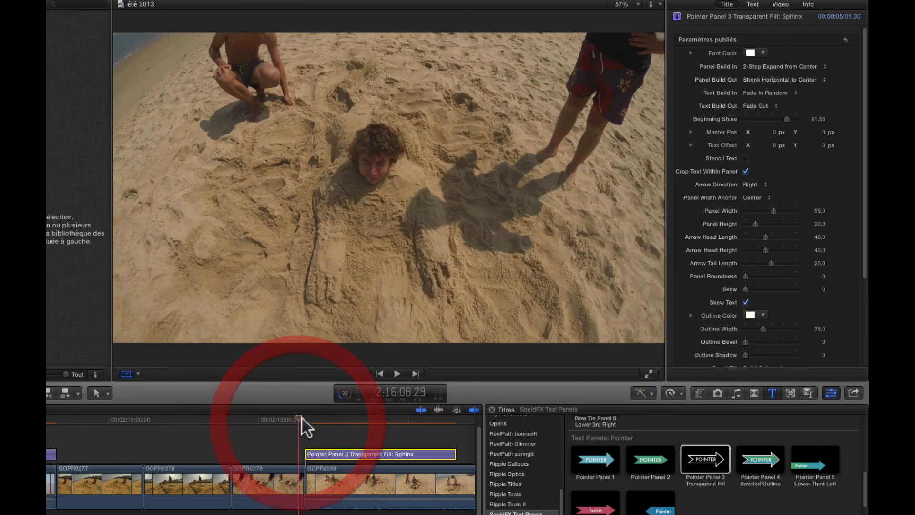
key("space")
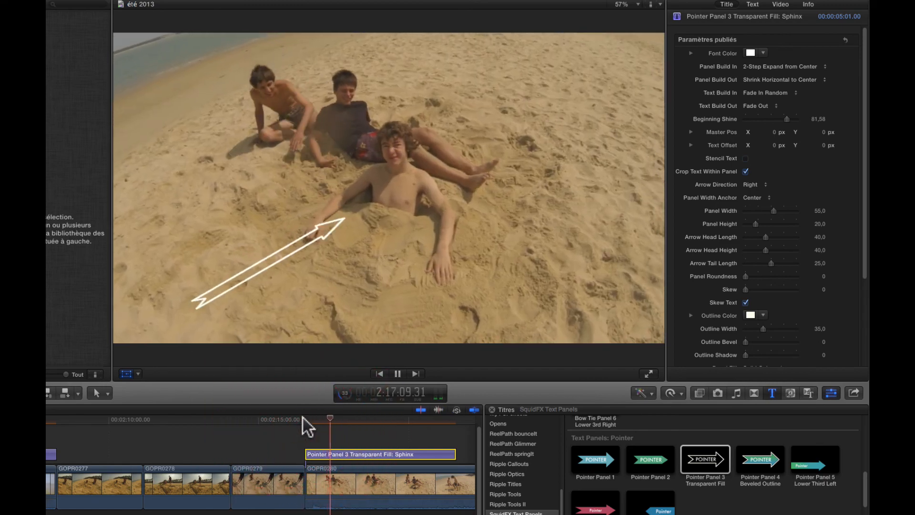
key("space")
Step: Change the Sphinx arrow's Outline Color to pinkish red
scroll(796, 204, "down", 3)
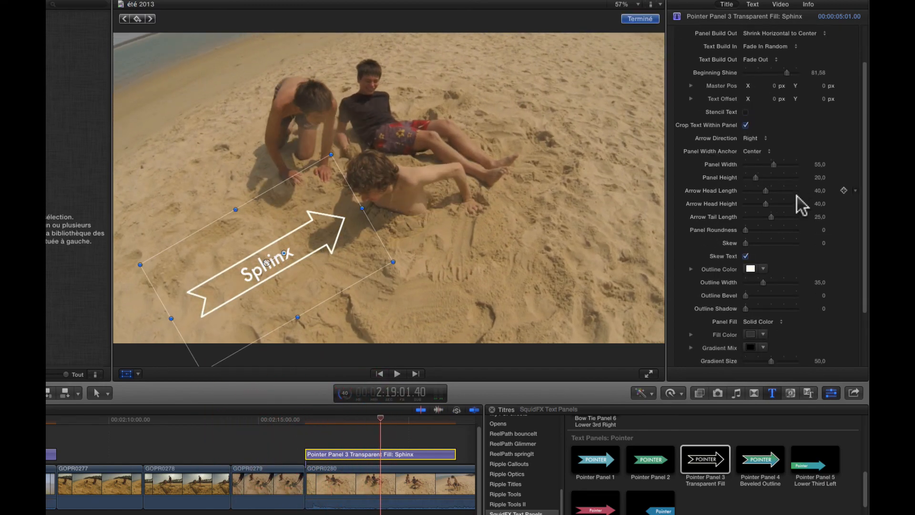
left_click(750, 246)
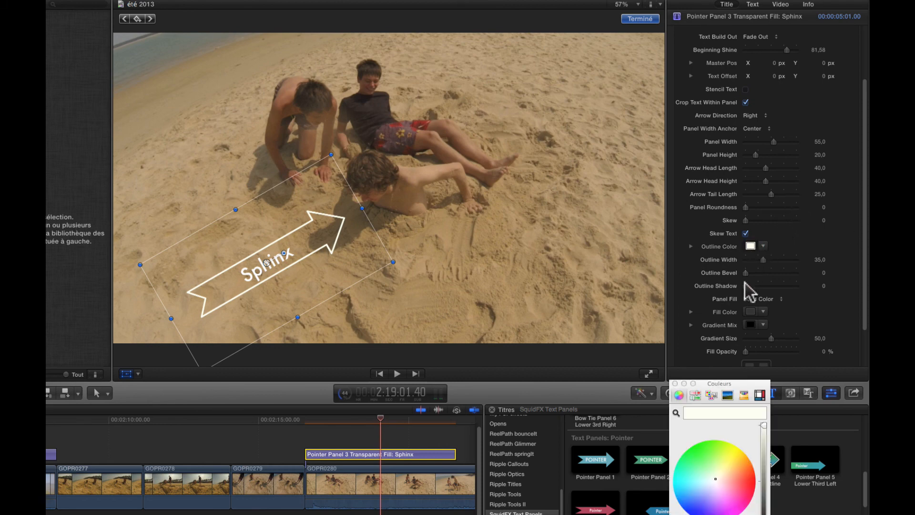
left_click(729, 461)
left_click_drag(728, 460, 750, 490)
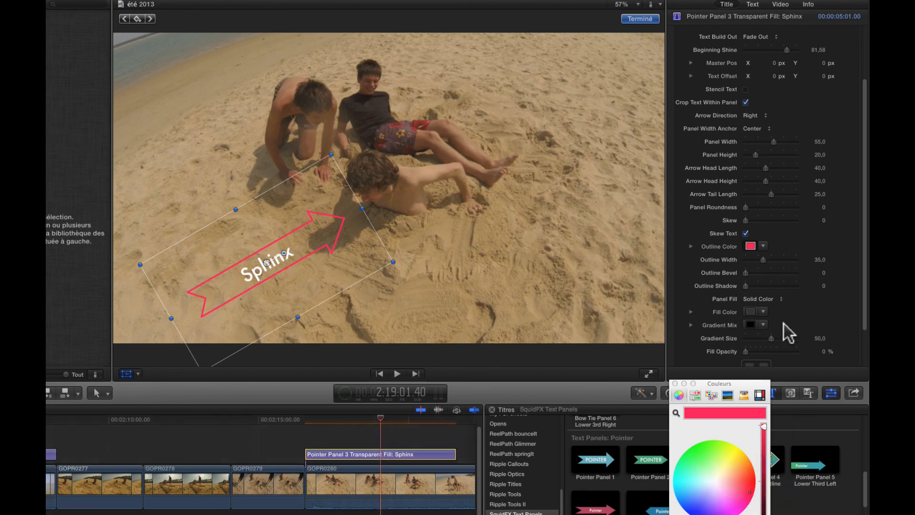
Step: Set the Sphinx arrow's Panel Fill to Vertical Gradient
scroll(776, 285, "up", 2)
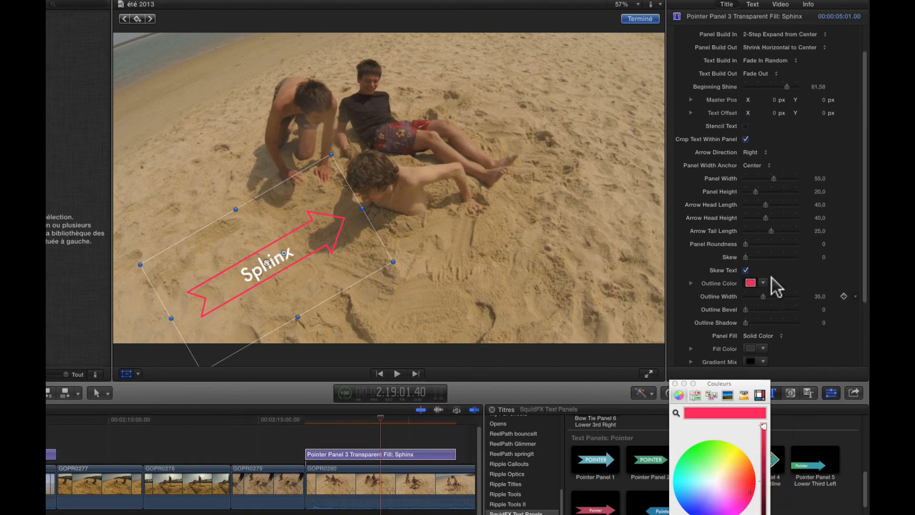
scroll(771, 279, "down", 5)
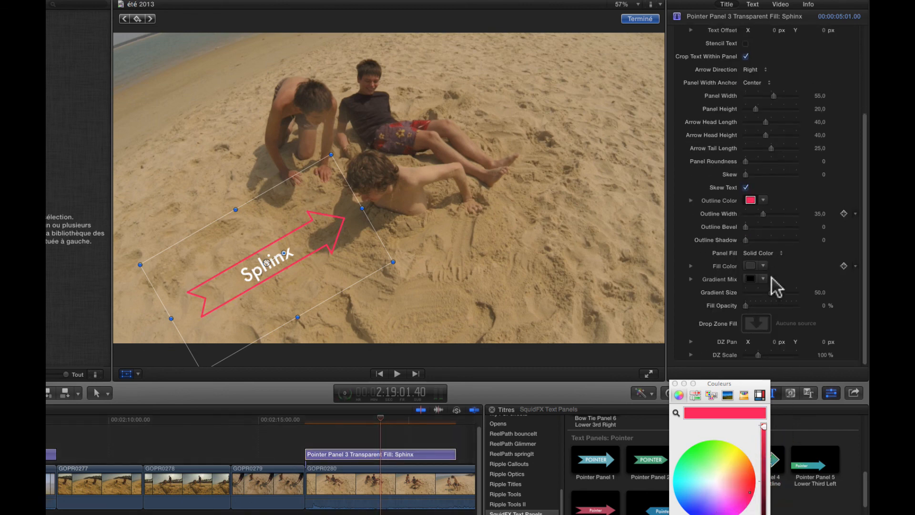
left_click(772, 253)
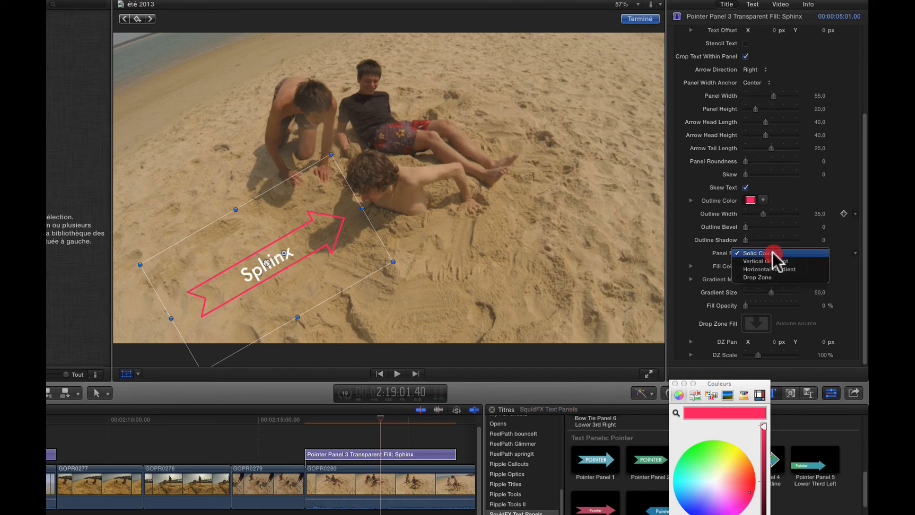
left_click(768, 261)
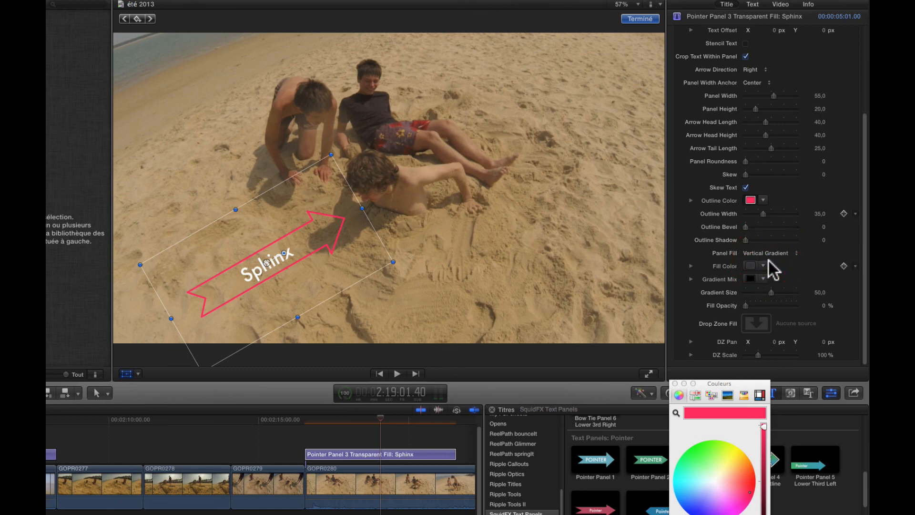
Step: Change the Sphinx title's Font Color to pinkish red to match the outline, and close the color picker
scroll(773, 271, "up", 7)
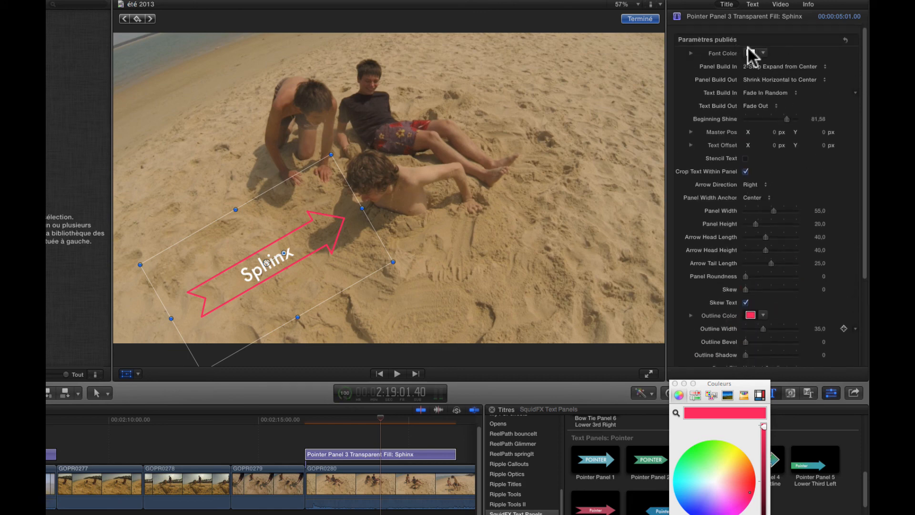
left_click(750, 52)
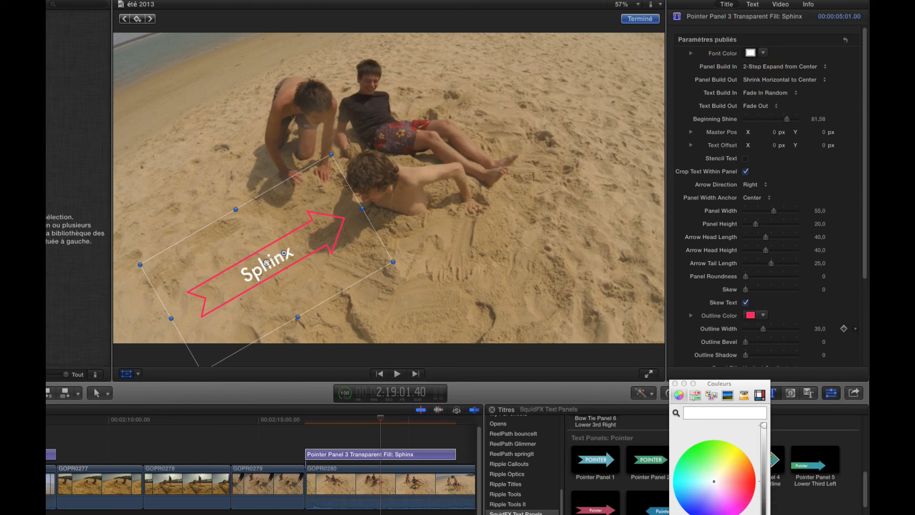
left_click(748, 489)
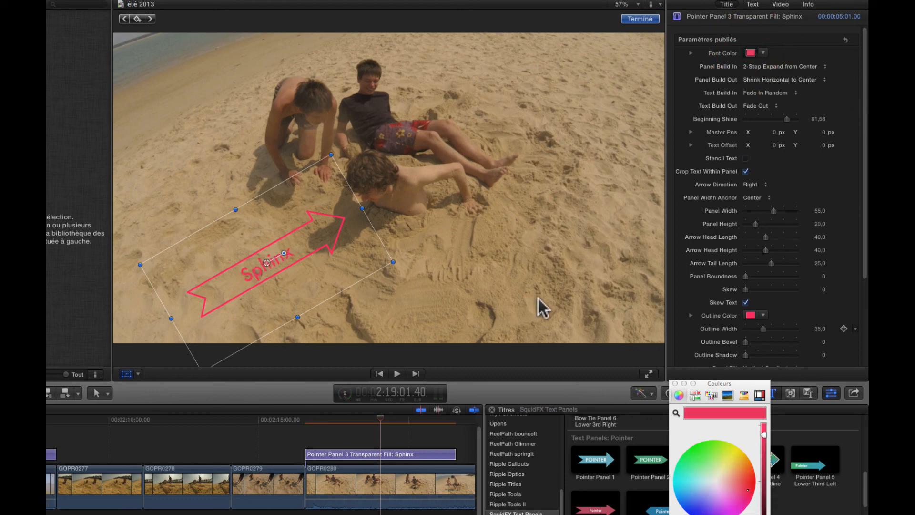
scroll(784, 293, "down", 6)
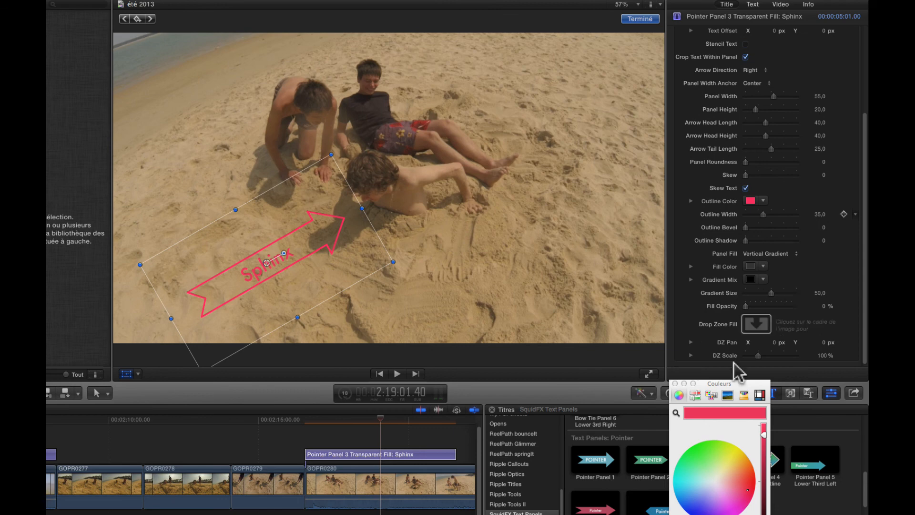
left_click(675, 383)
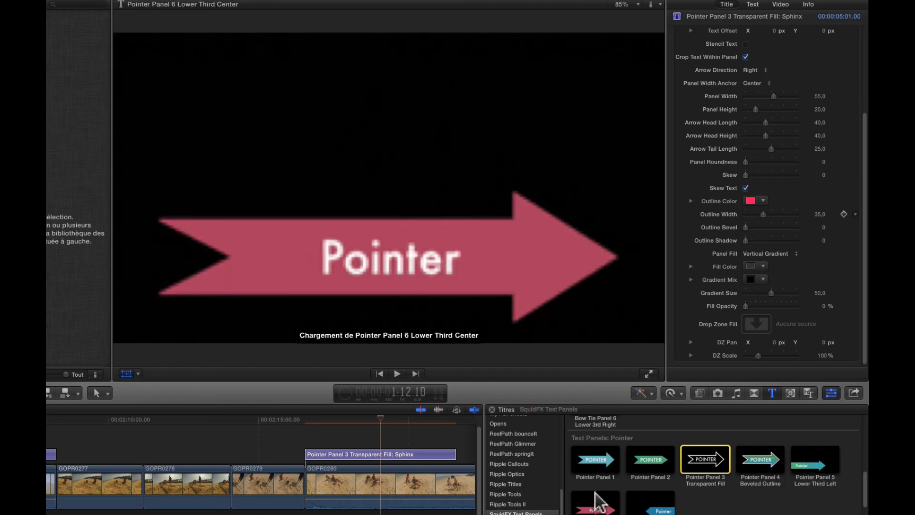
Step: Browse the SquidFX Text Panels title collection, examining the Basic, Bow Tie, Pointer, Retro and Ribbon categories
scroll(600, 498, "up", 5)
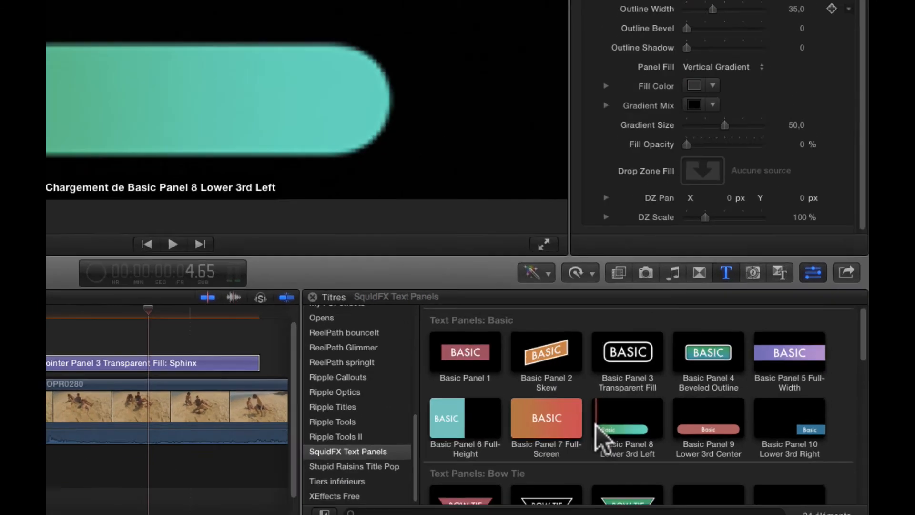
scroll(634, 495, "down", 3)
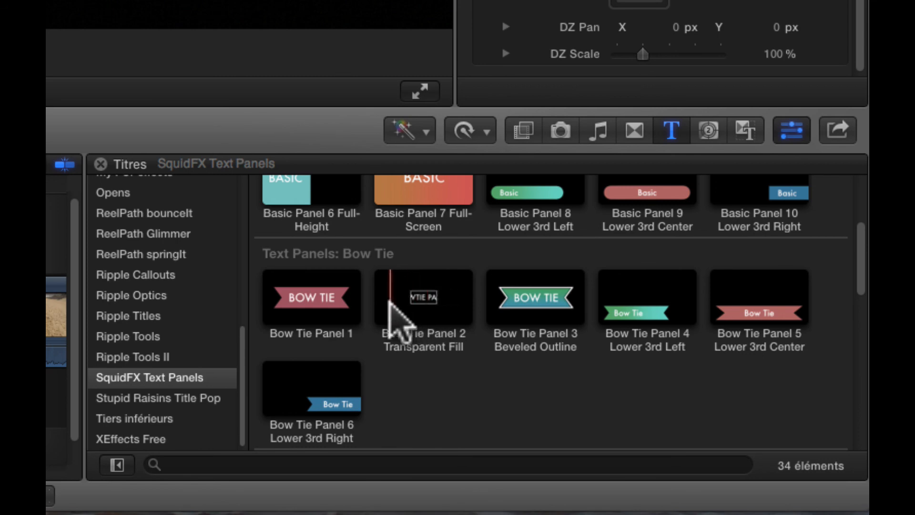
scroll(546, 306, "down", 4)
left_click(542, 305)
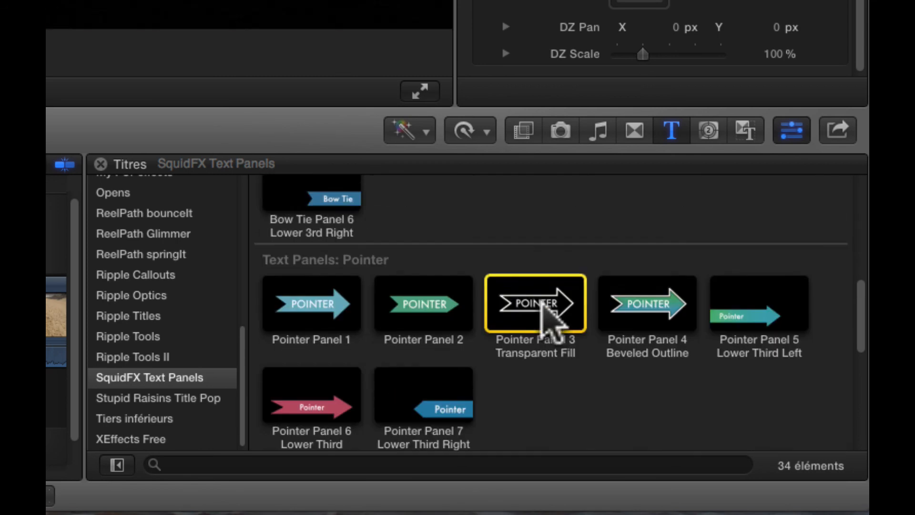
scroll(429, 314, "down", 1)
scroll(314, 286, "down", 5)
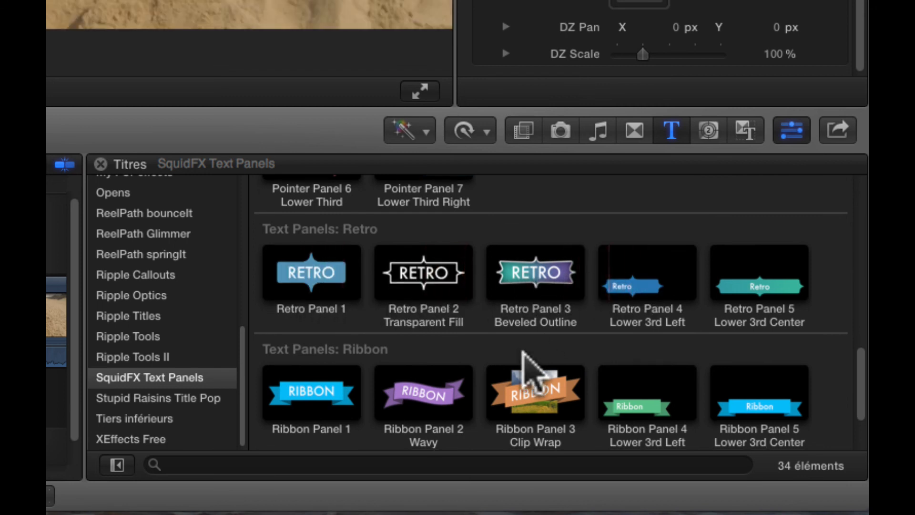
scroll(524, 363, "down", 3)
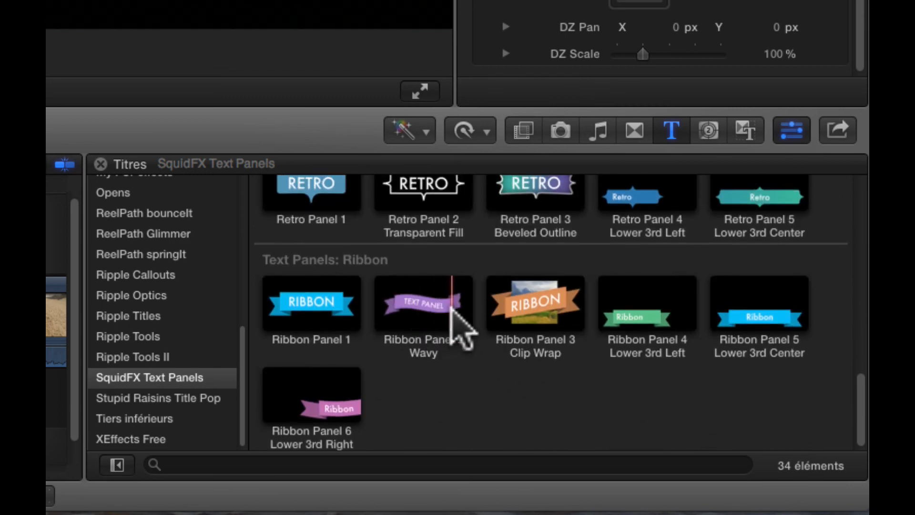